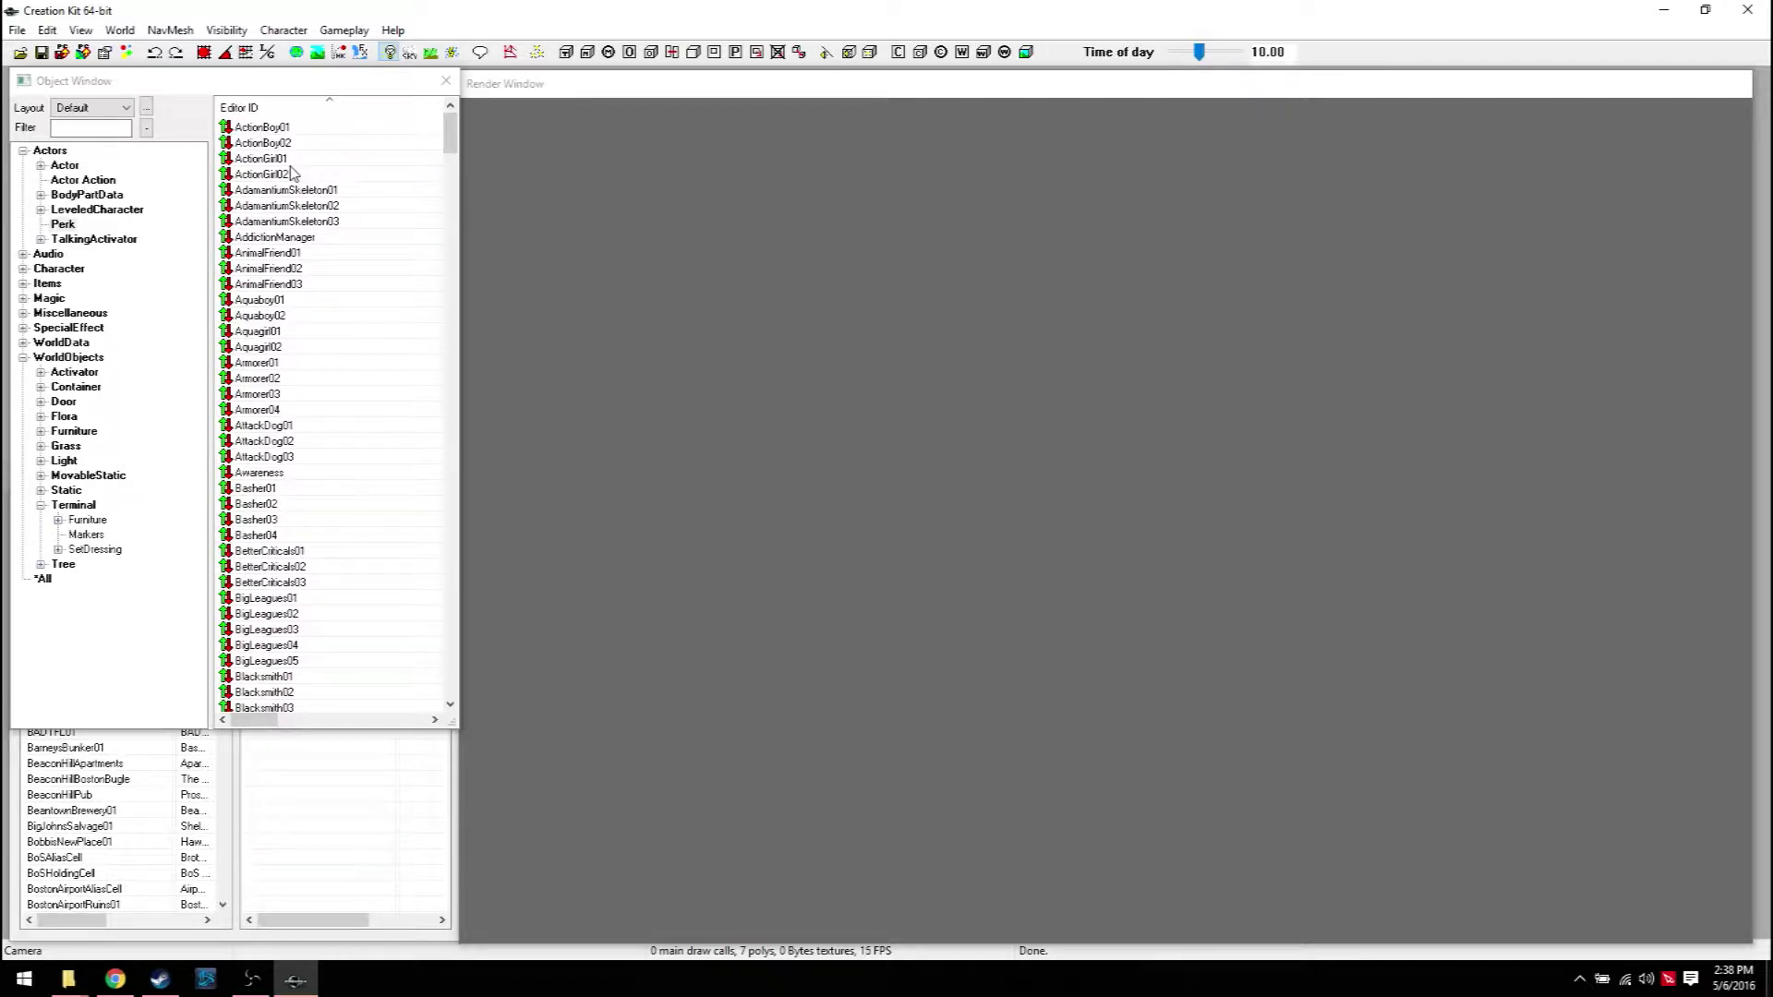
Open the Cannibal01 perk from the Perk category and place its window over the render area
{"action": "left_click_drag", "start_coordinate": [524, 88], "coordinate": [540, 86]}
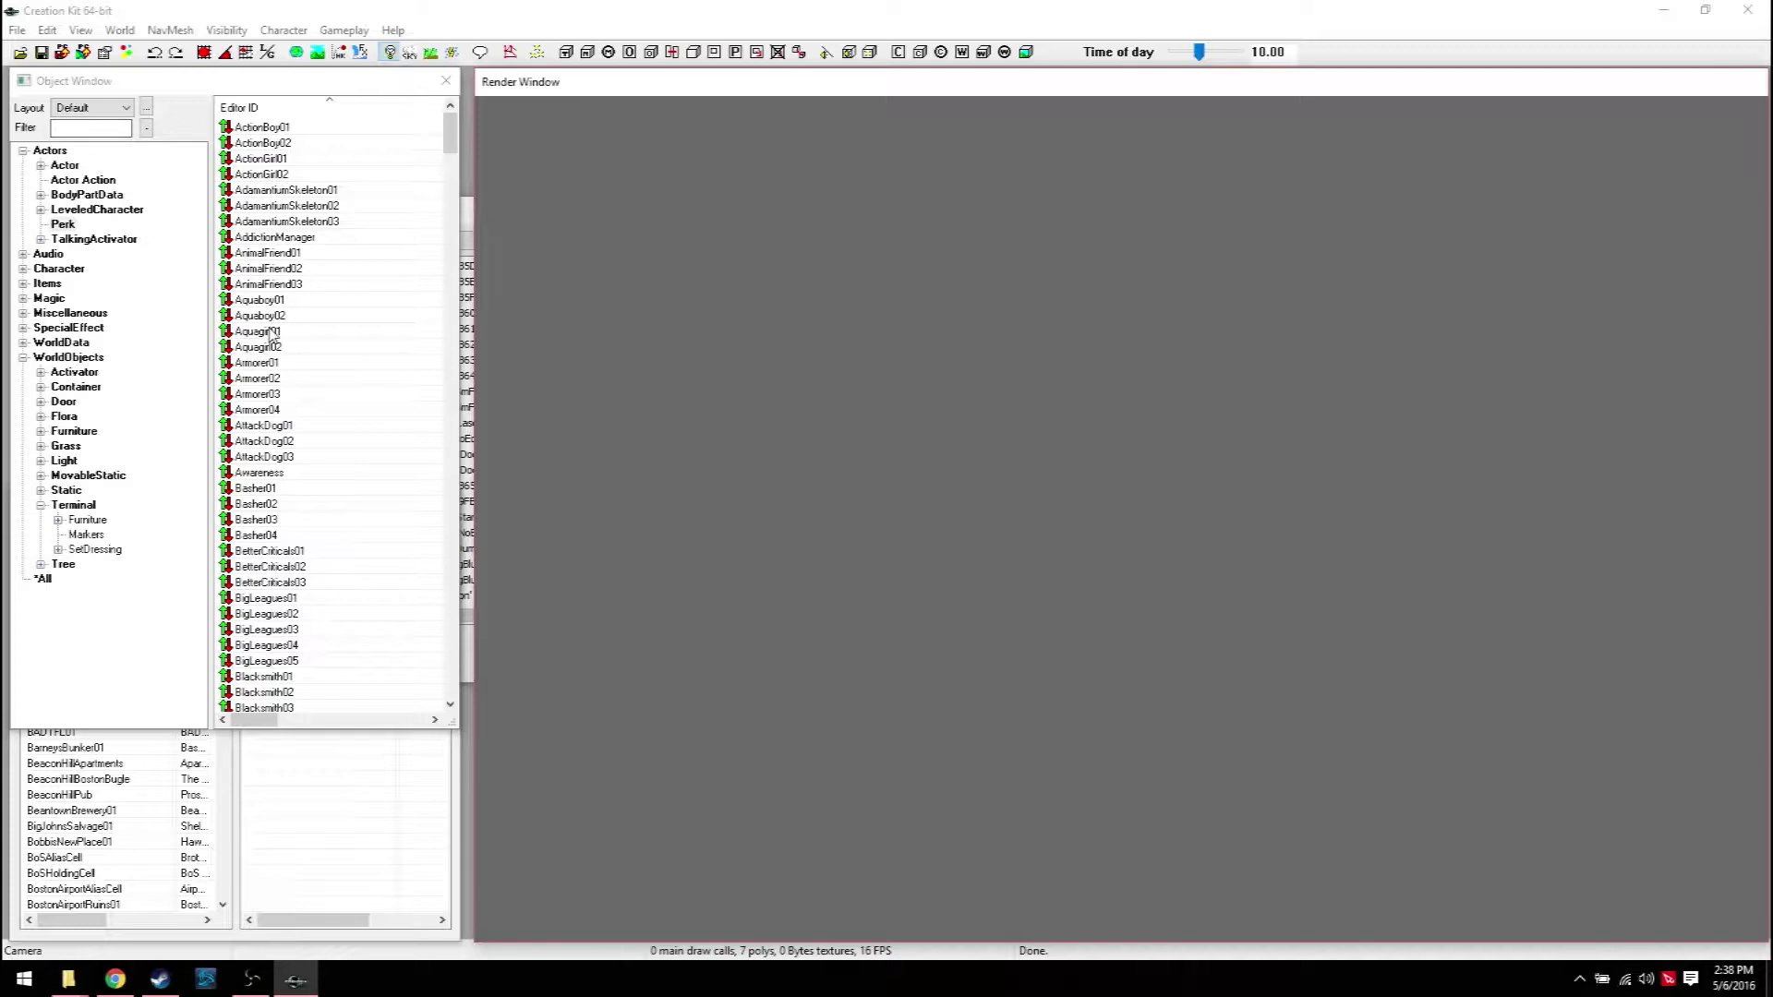
{"action": "left_click", "coordinate": [49, 152]}
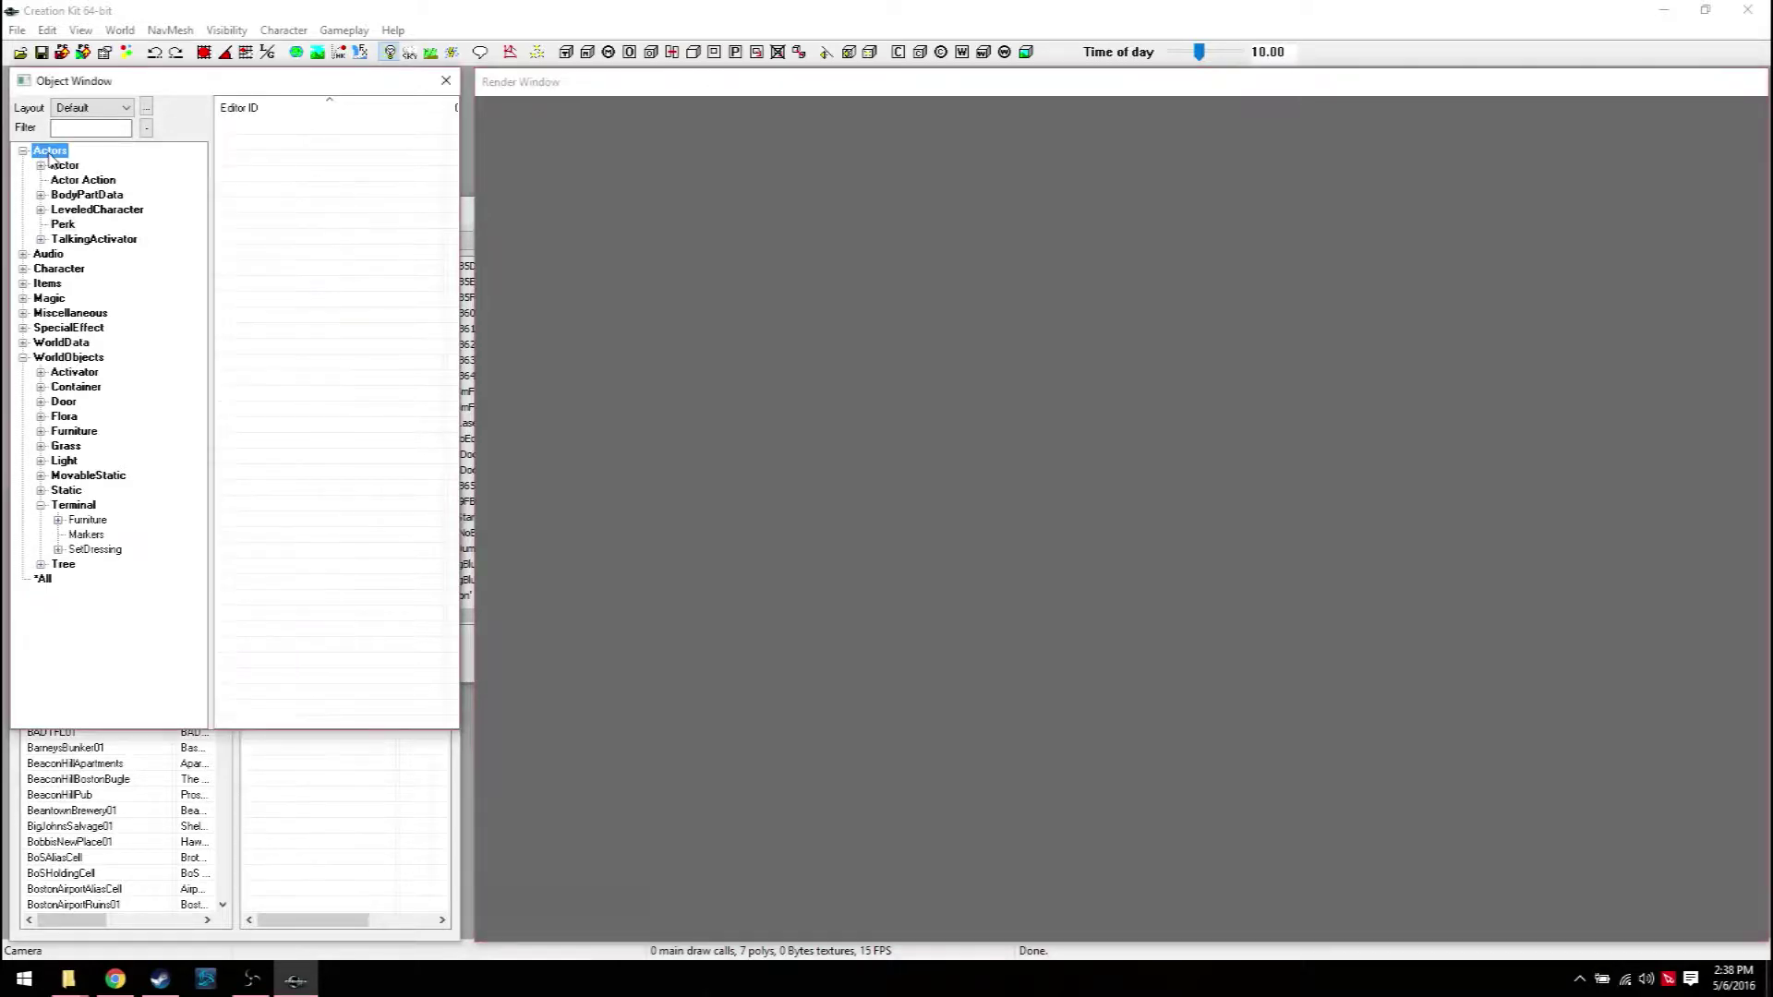
{"action": "left_click", "coordinate": [63, 224]}
{"action": "scroll", "coordinate": [441, 388], "scroll_direction": "down", "scroll_amount": 6}
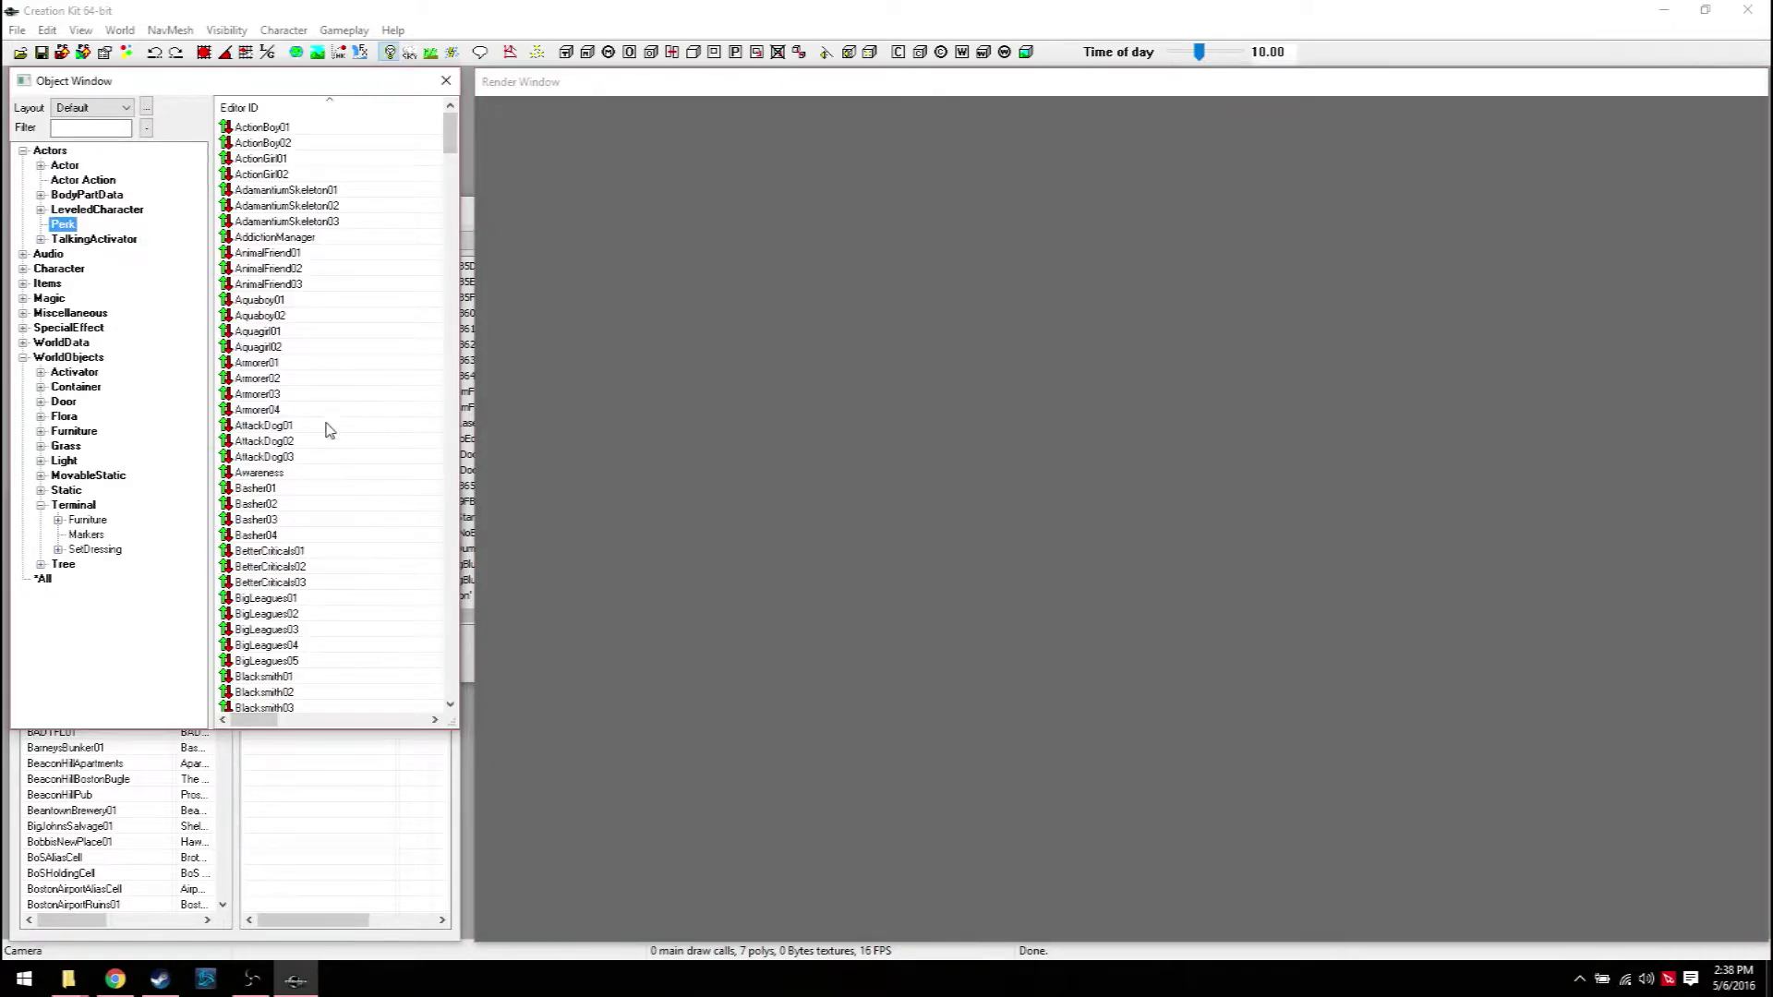
{"action": "scroll", "coordinate": [285, 448], "scroll_direction": "down", "scroll_amount": 2}
{"action": "scroll", "coordinate": [285, 449], "scroll_direction": "down", "scroll_amount": 6}
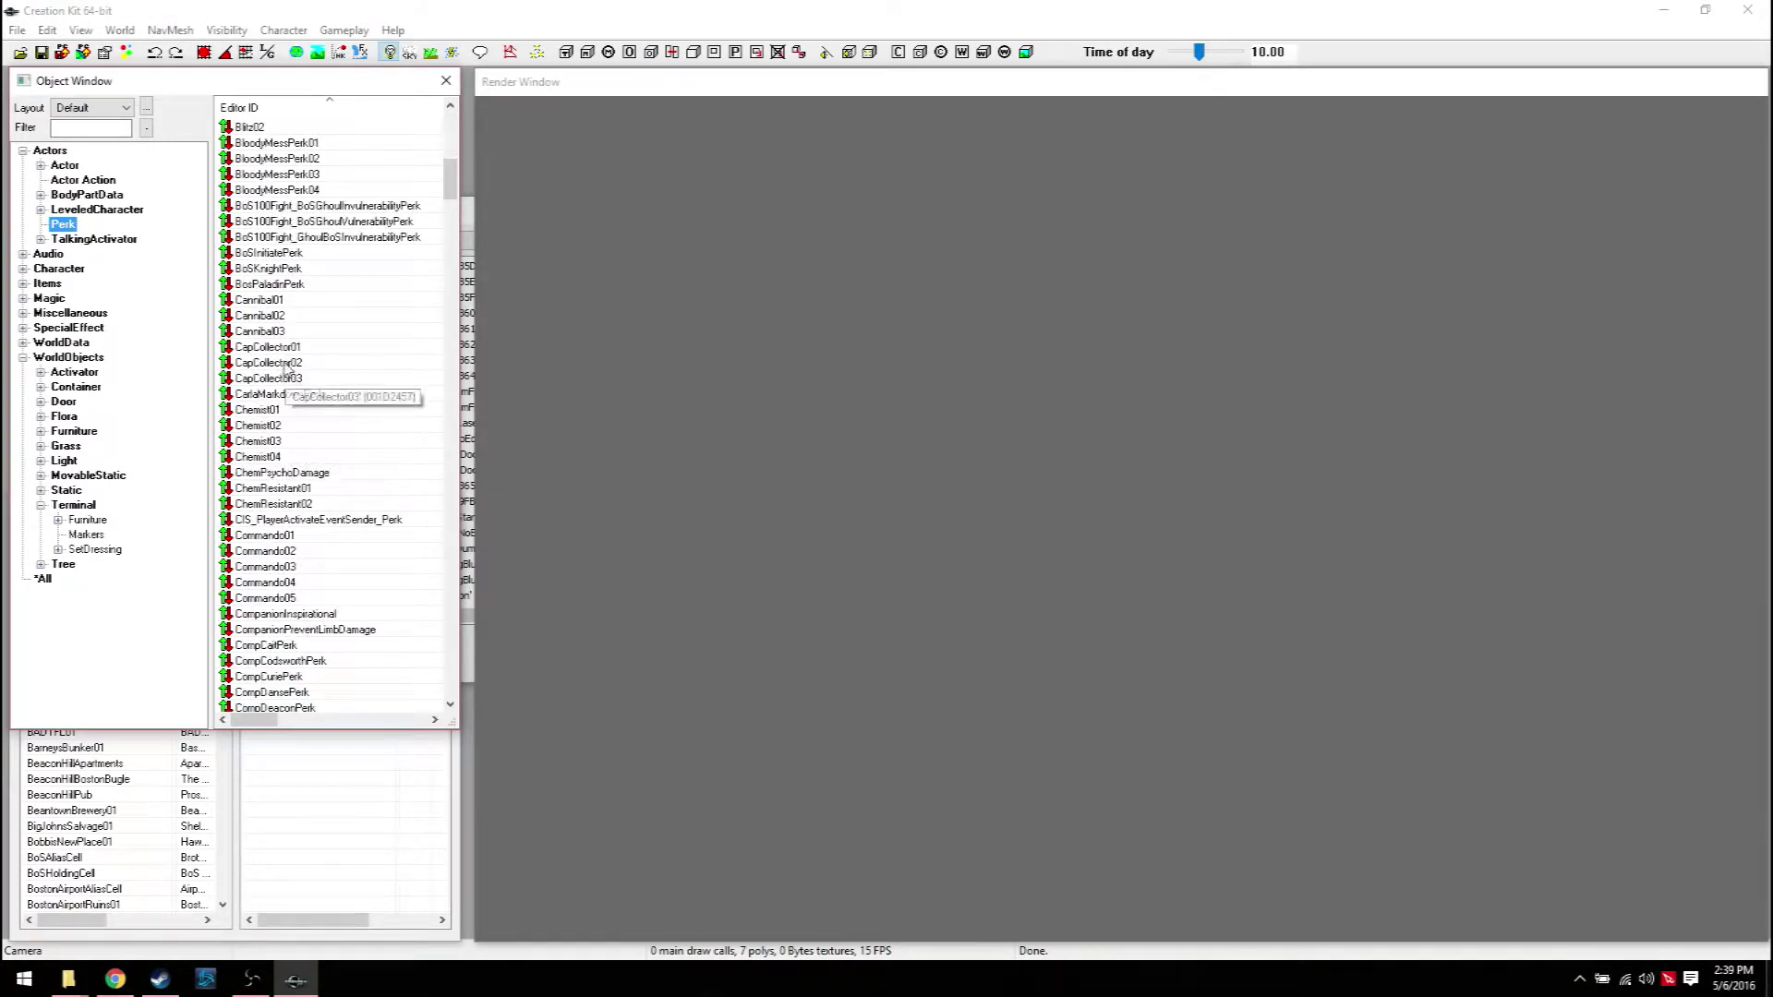
{"action": "double_click", "coordinate": [270, 299]}
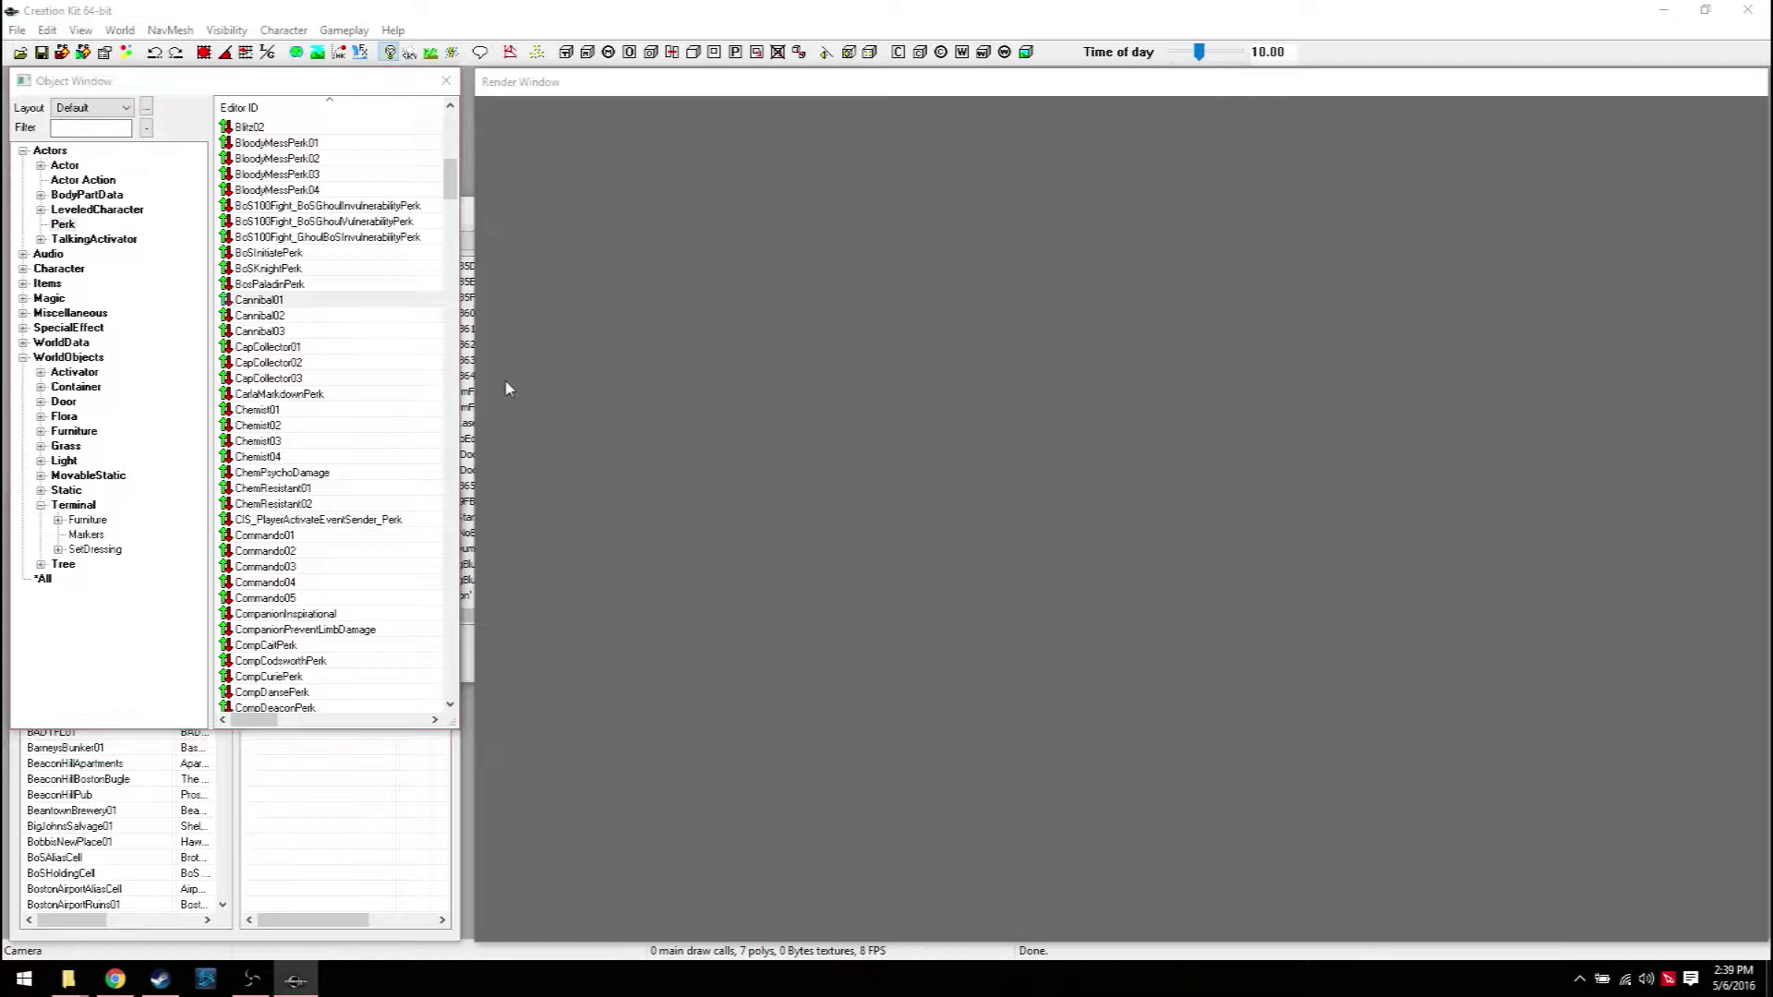
{"action": "left_click_drag", "start_coordinate": [360, 53], "coordinate": [980, 134]}
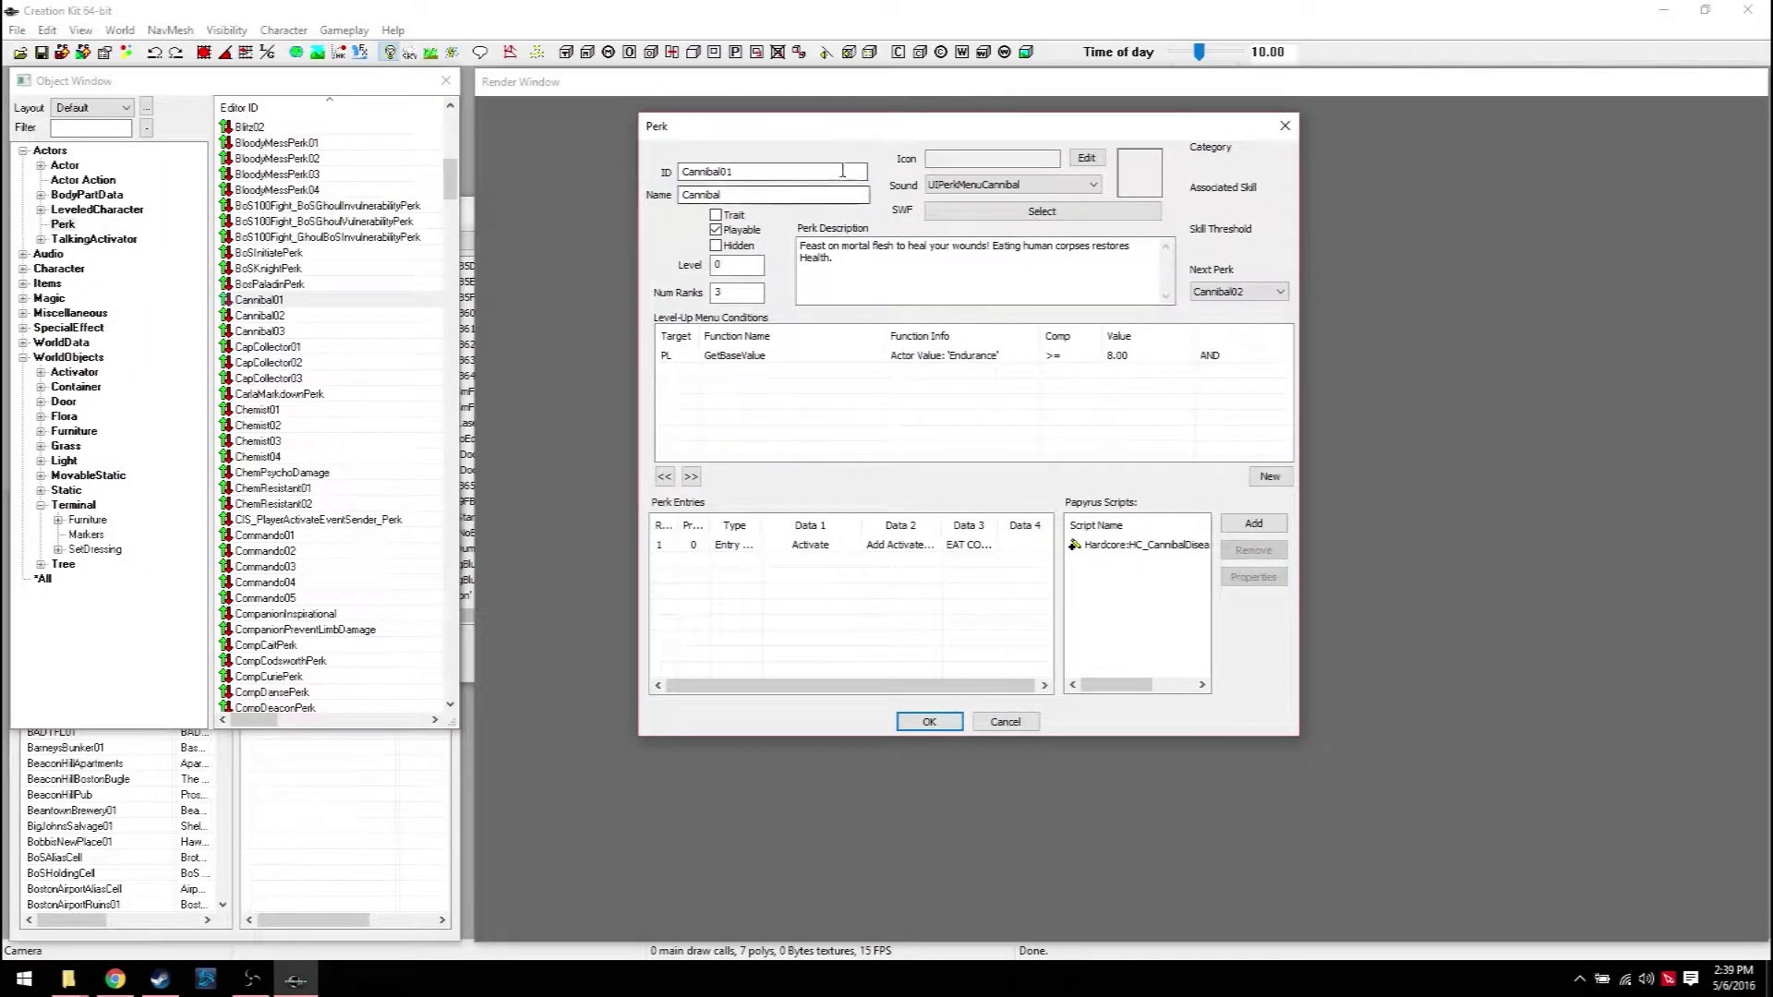
{"action": "left_click_drag", "start_coordinate": [828, 139], "coordinate": [1069, 194]}
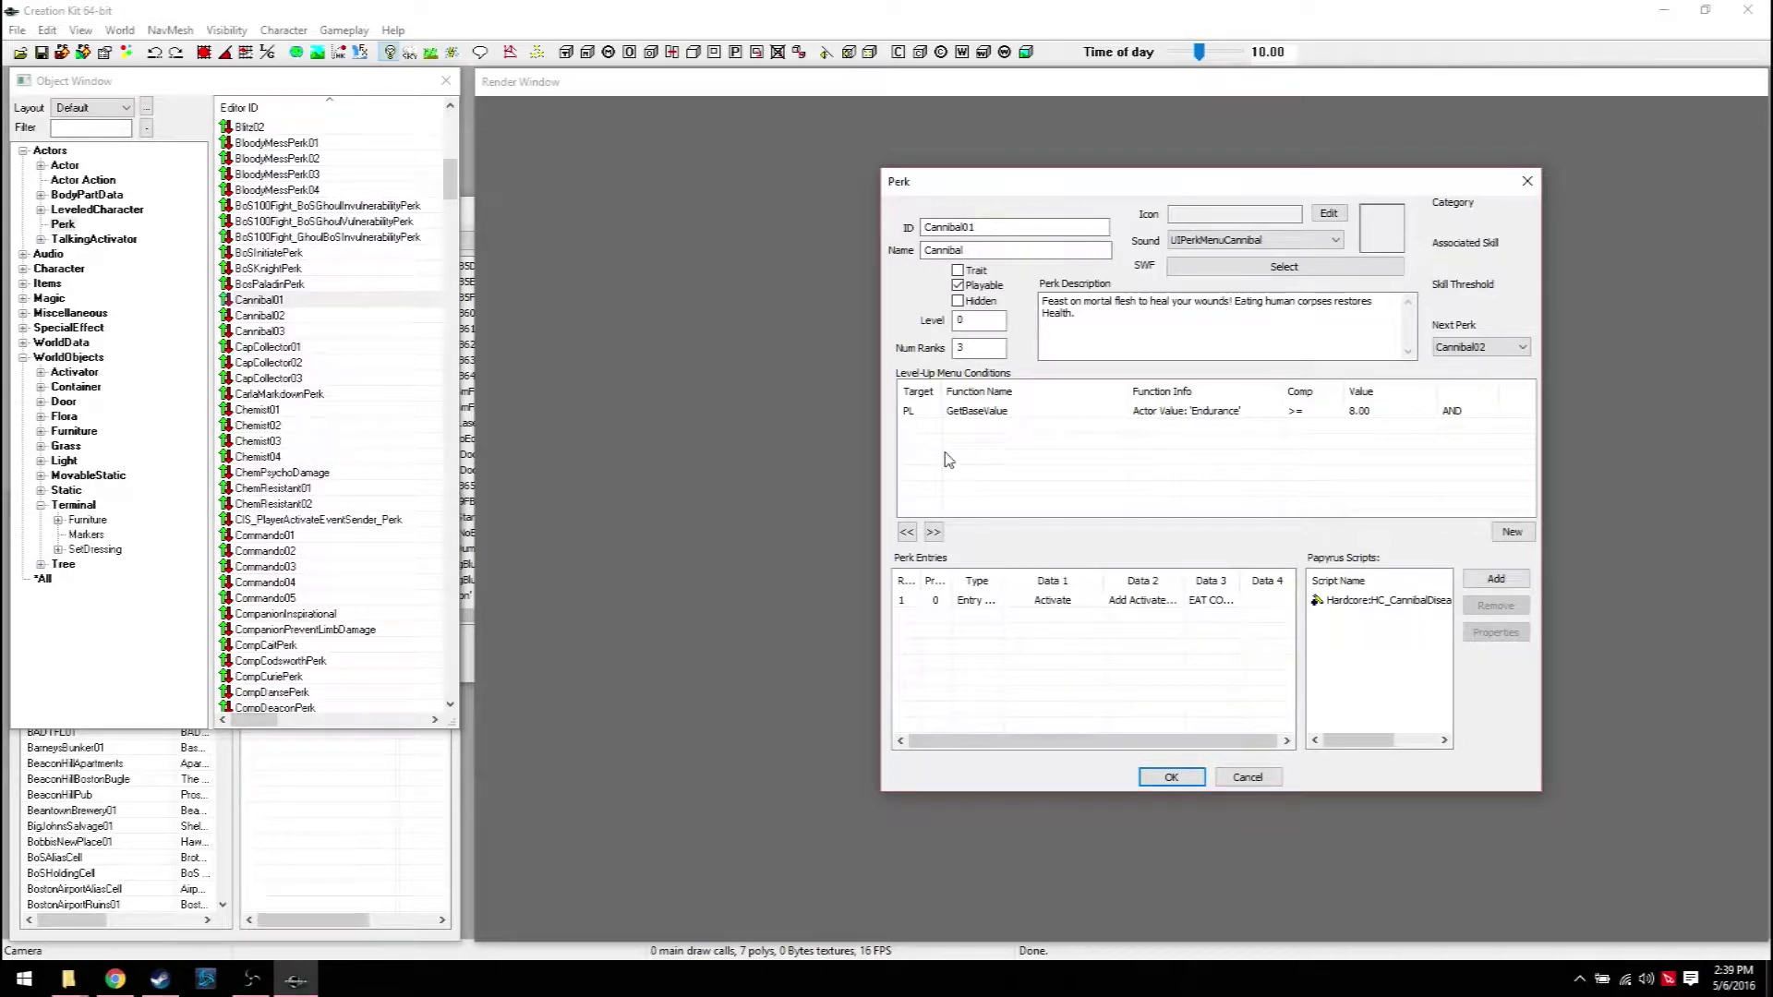
Filter the perks by "tough", open Toughness01 and place its window beside the Cannibal01 window
{"action": "left_click", "coordinate": [84, 127]}
{"action": "left_click", "coordinate": [84, 127]}
{"action": "type", "text": "tough"}
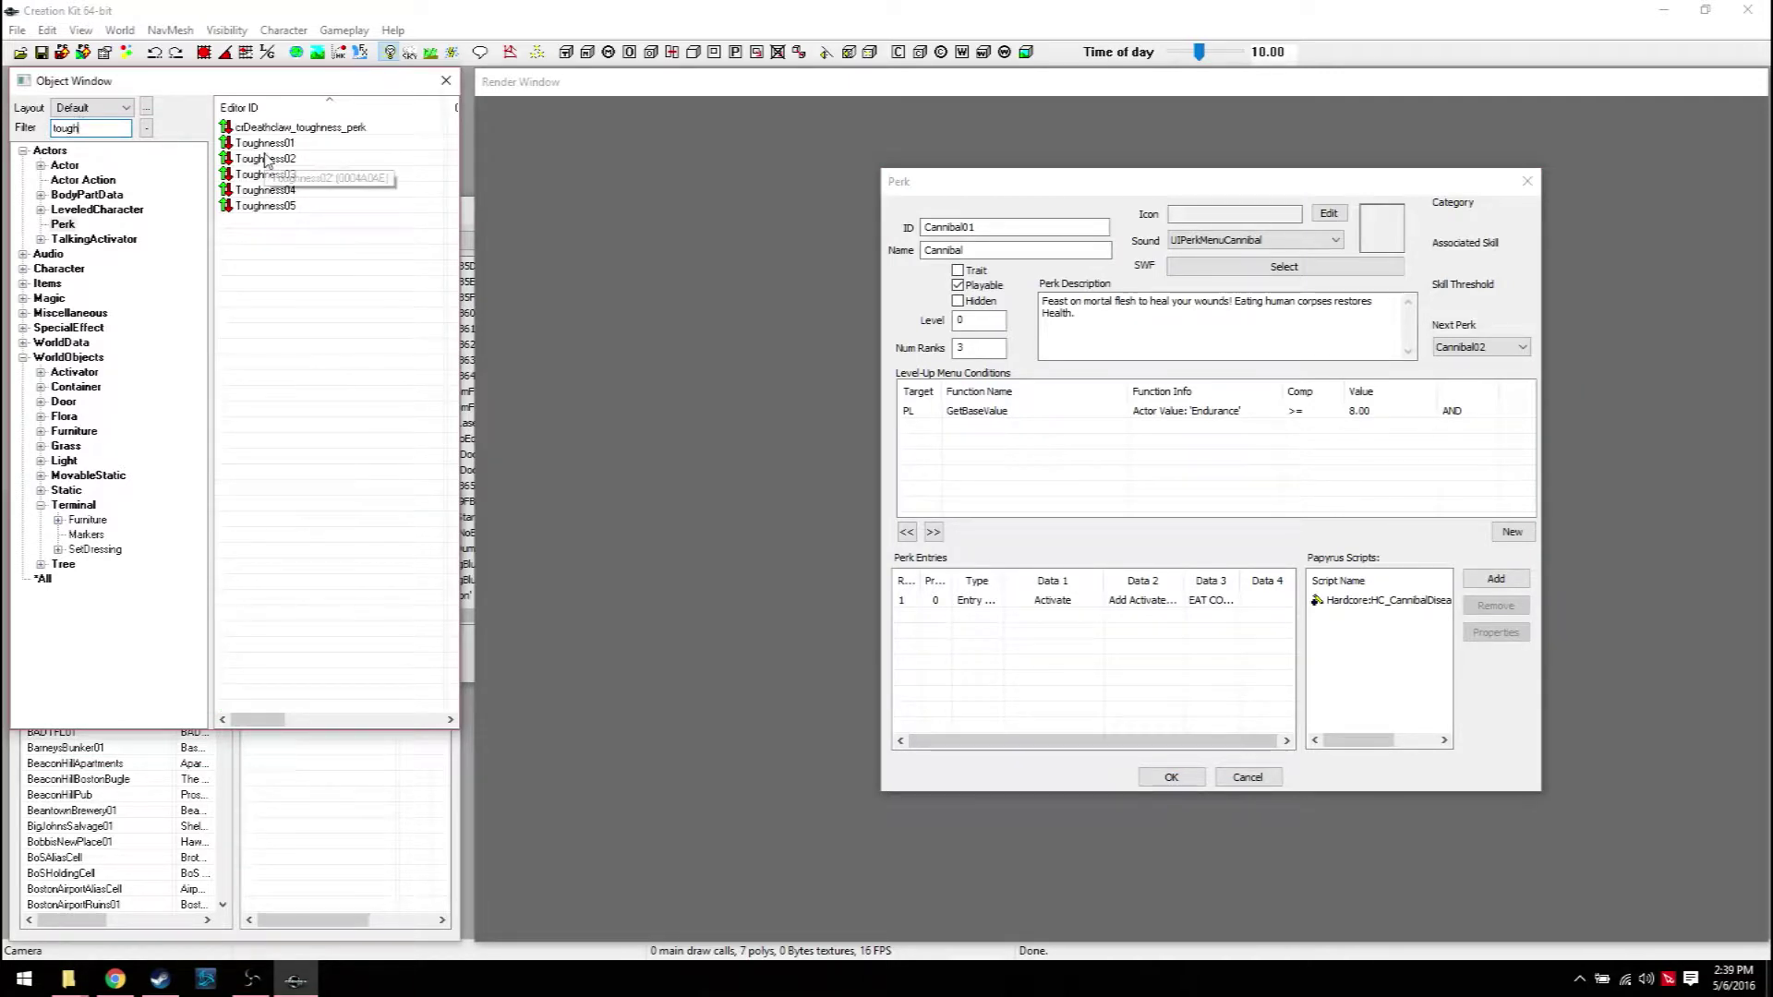
{"action": "left_click", "coordinate": [263, 144]}
{"action": "left_click_drag", "start_coordinate": [441, 51], "coordinate": [622, 189]}
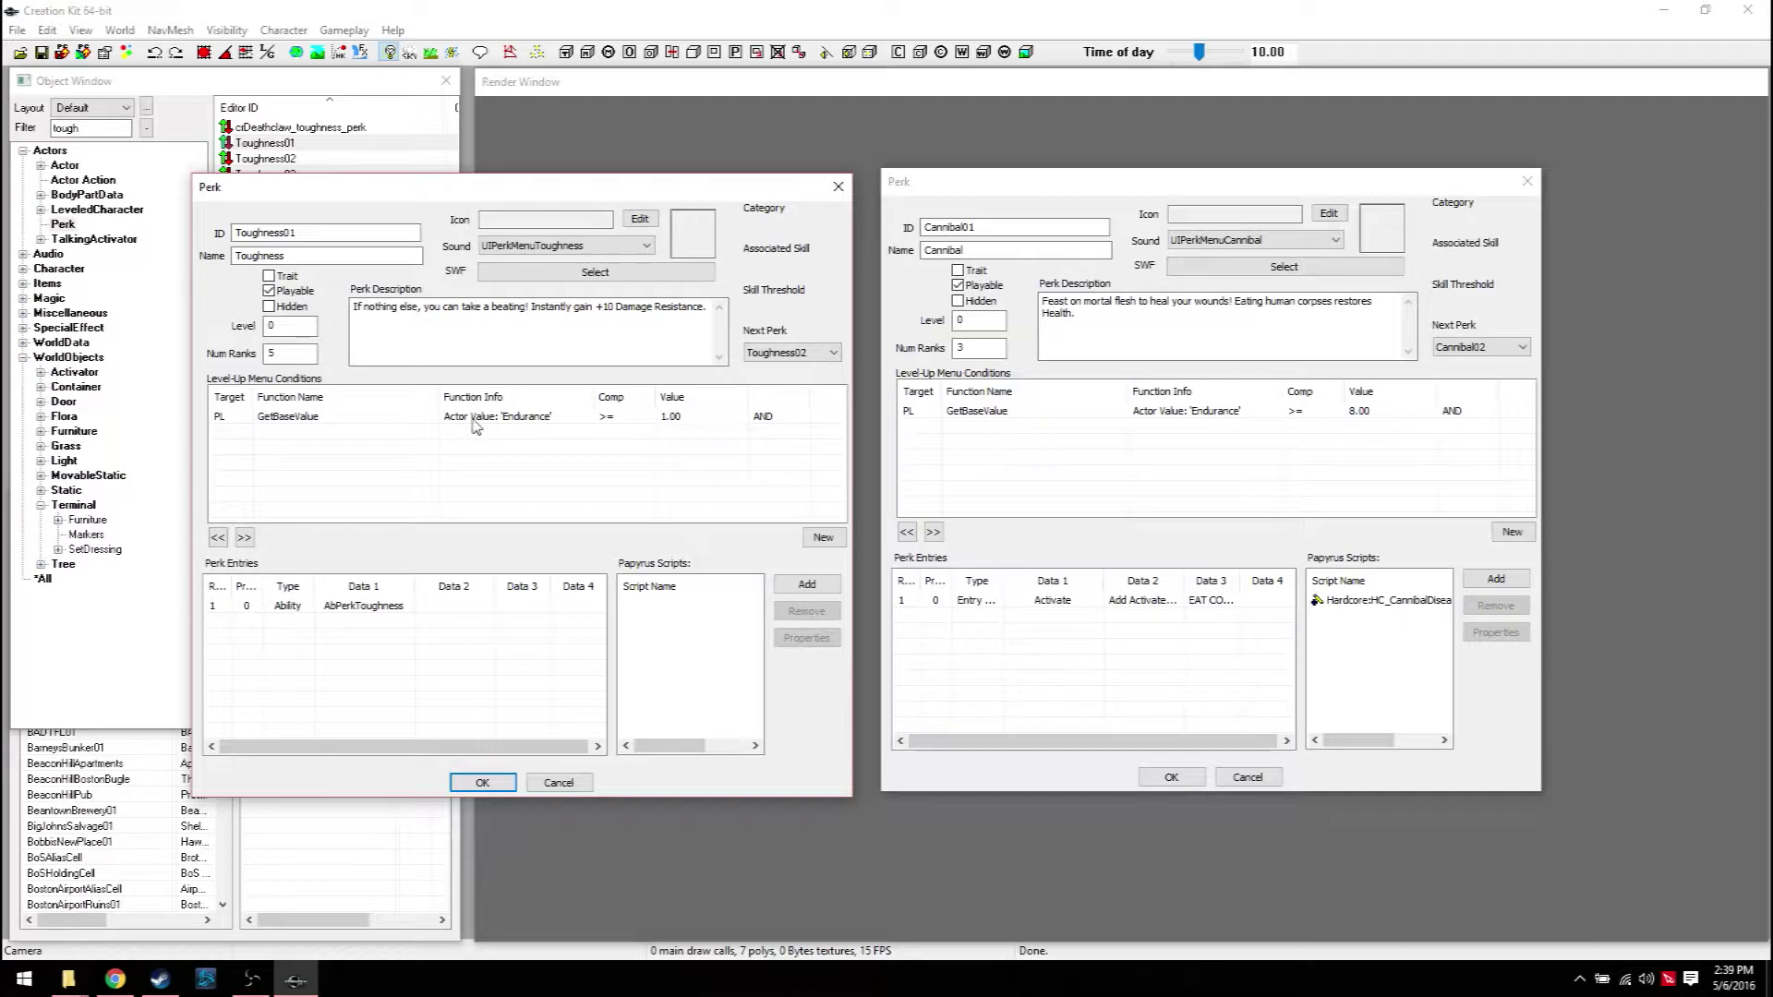
Set the value of Toughness01's Endurance level-up condition to 8
{"action": "left_click", "coordinate": [517, 420]}
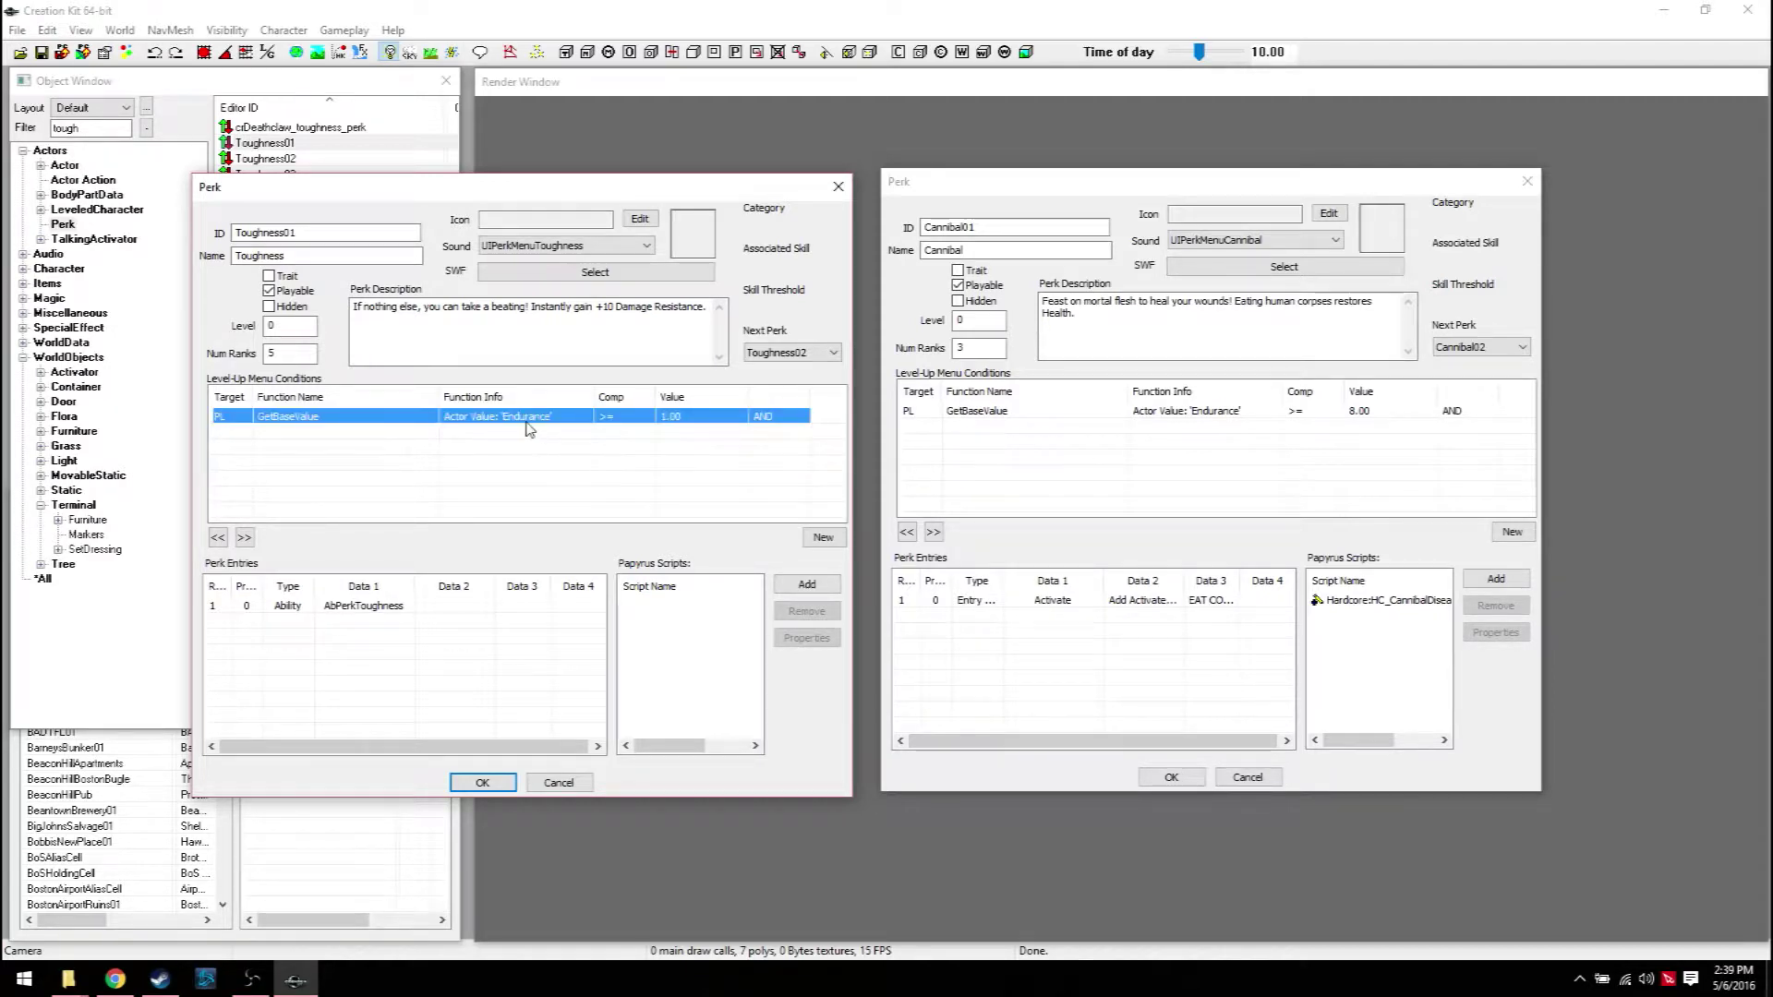
{"action": "double_click", "coordinate": [680, 417]}
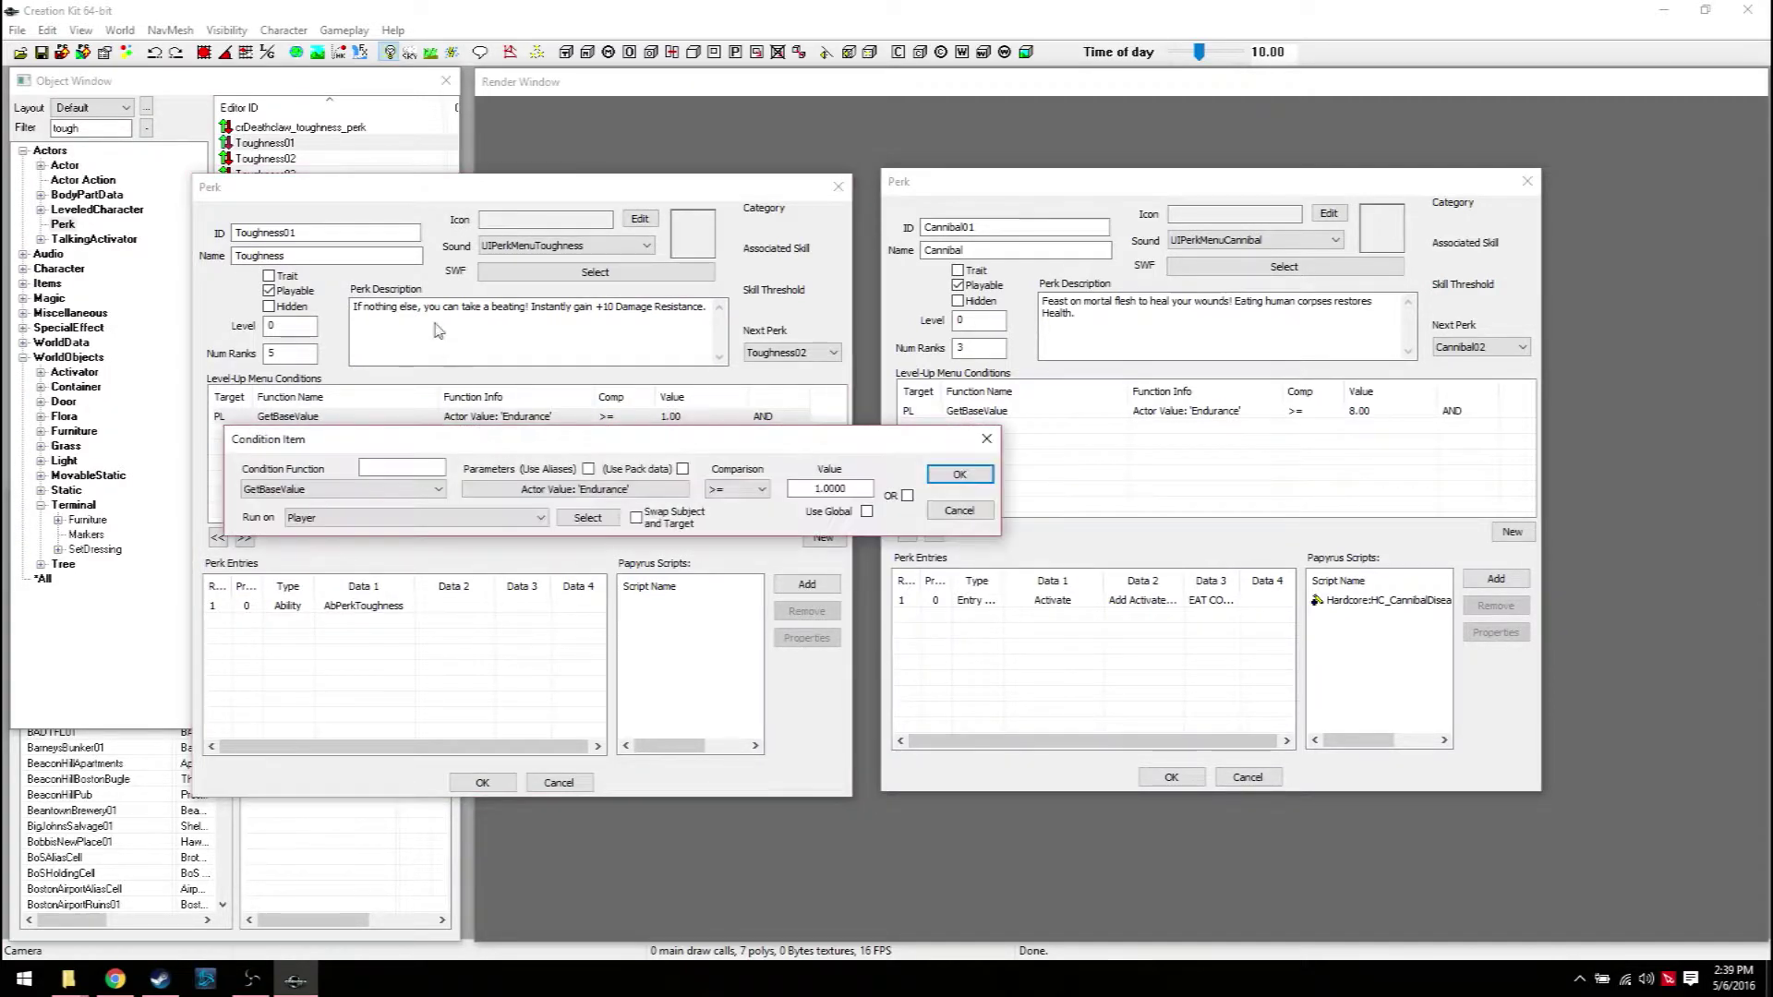
{"action": "left_click_drag", "start_coordinate": [824, 492], "coordinate": [818, 490]}
{"action": "left_click", "coordinate": [959, 474]}
Set the value of Cannibal01's Endurance level-up condition to 1
{"action": "left_click", "coordinate": [1316, 494]}
{"action": "left_click", "coordinate": [1362, 413]}
{"action": "double_click", "coordinate": [1363, 413]}
{"action": "left_click", "coordinate": [1508, 481]}
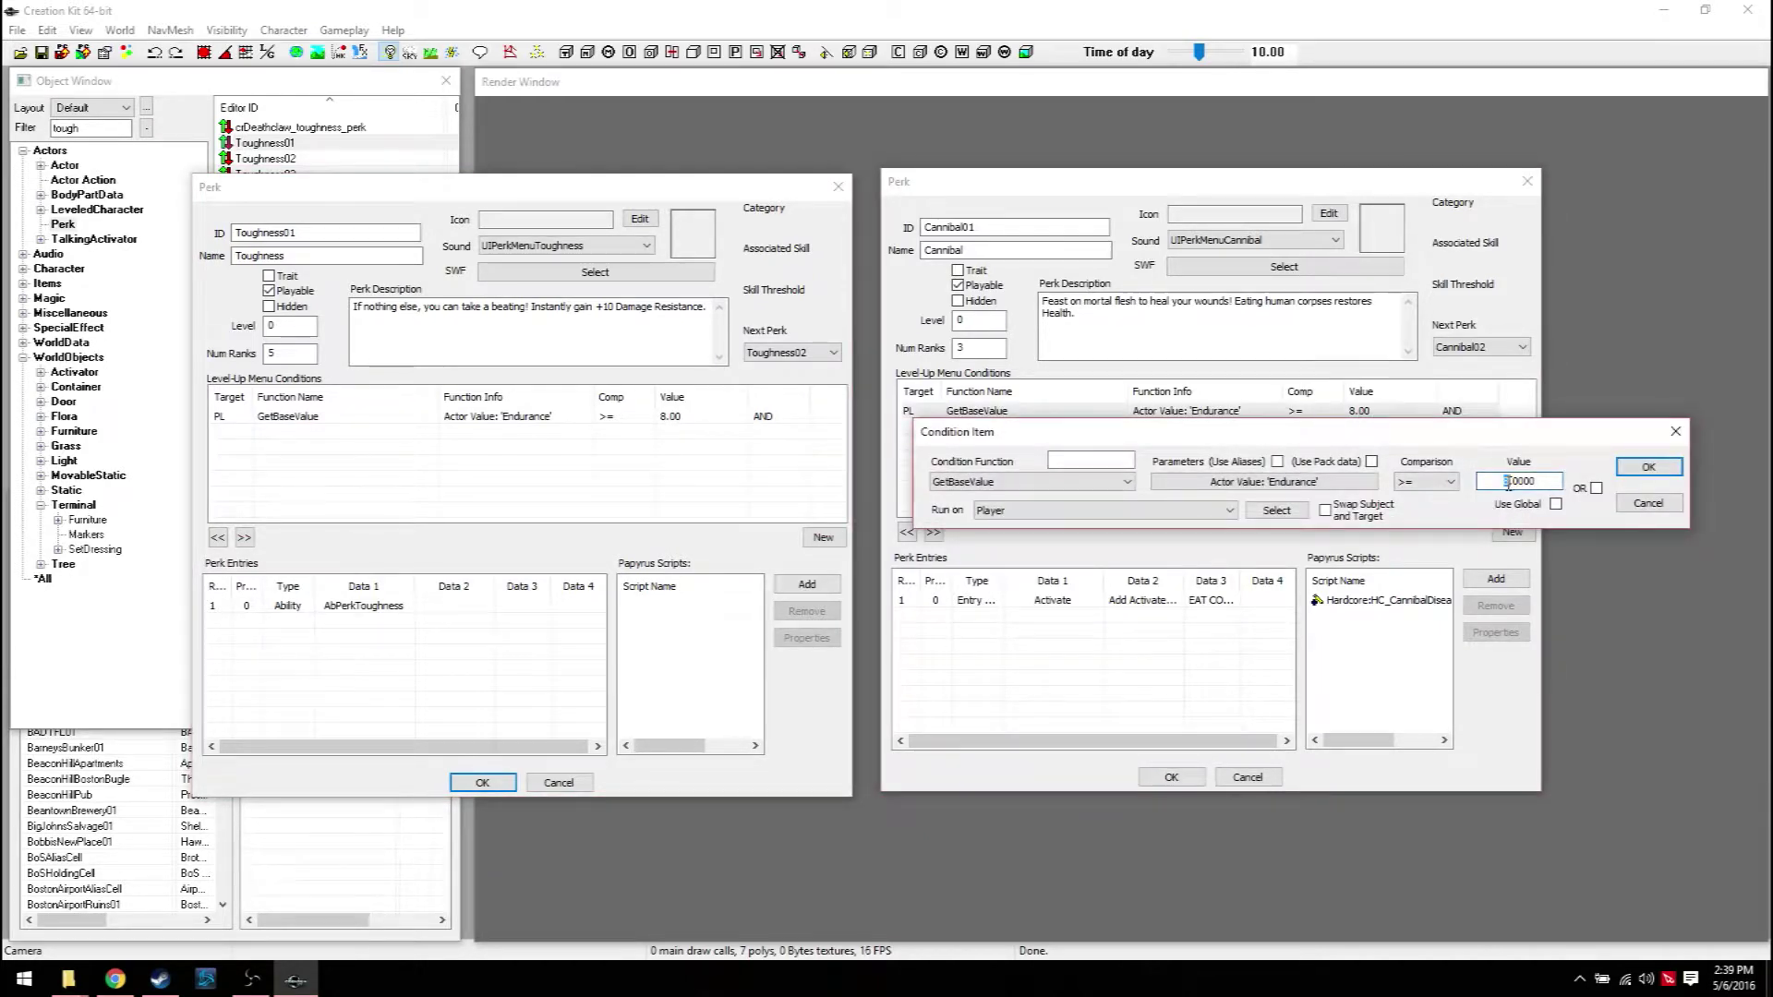
{"action": "left_click", "coordinate": [1648, 467]}
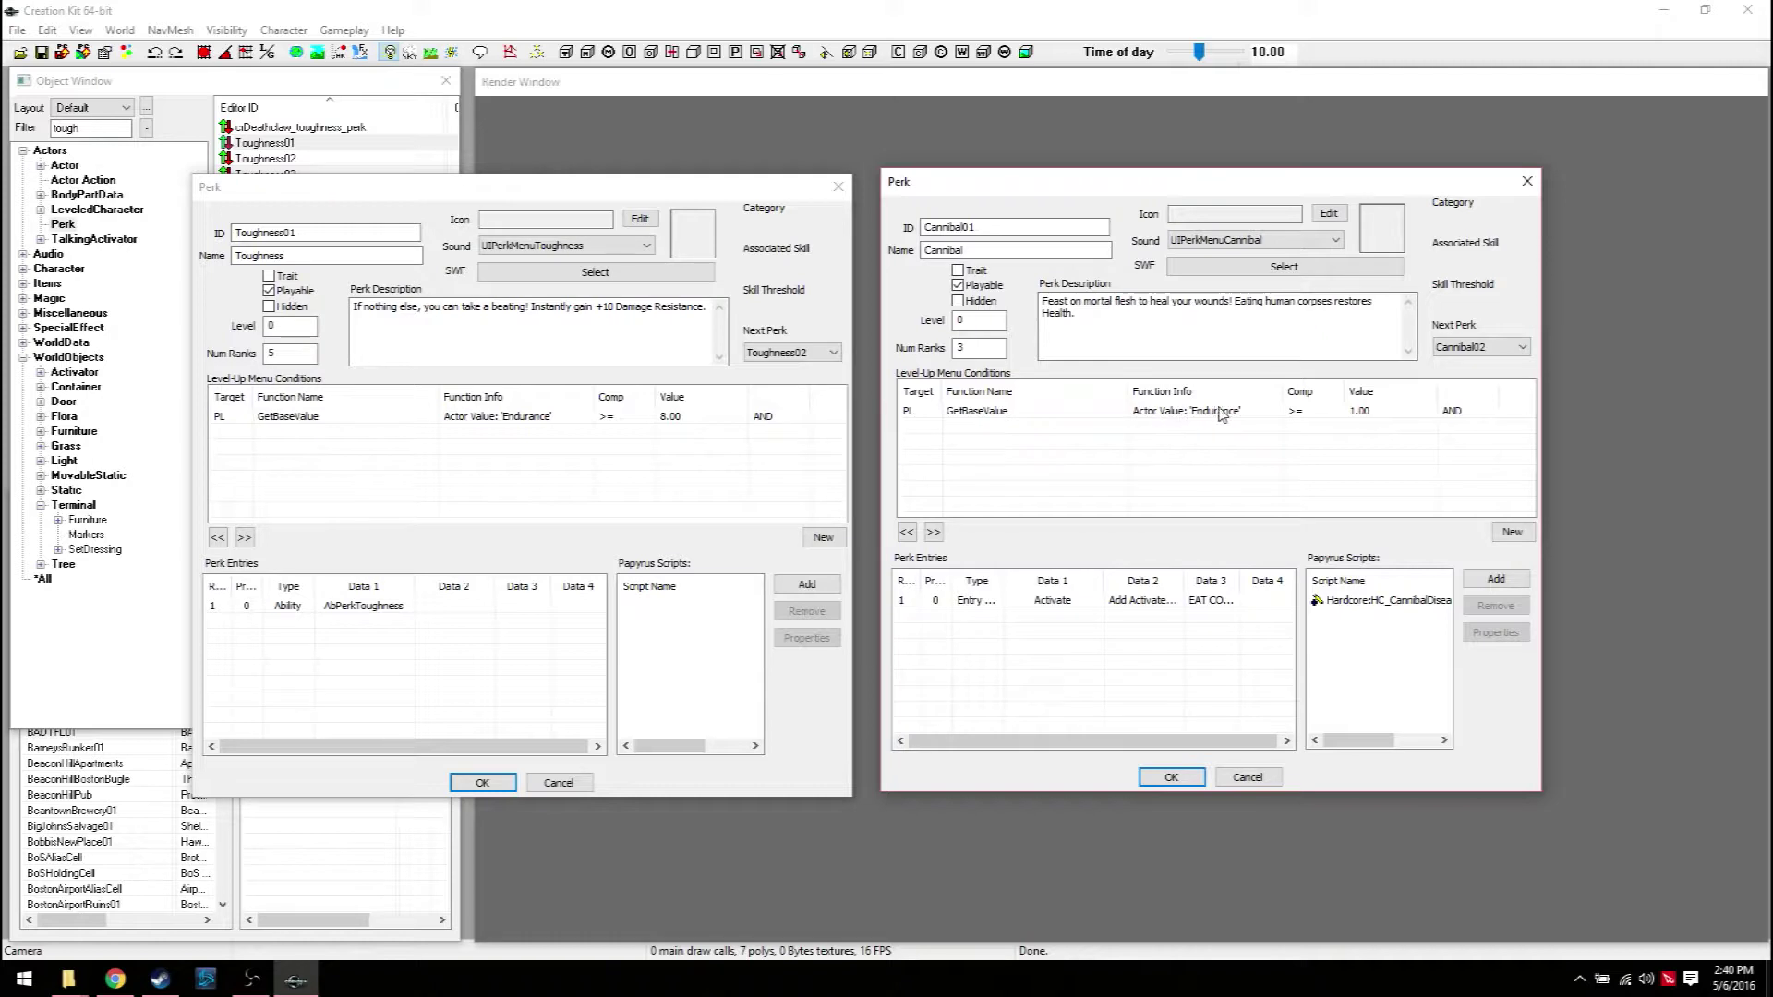
{"action": "left_click", "coordinate": [1300, 418]}
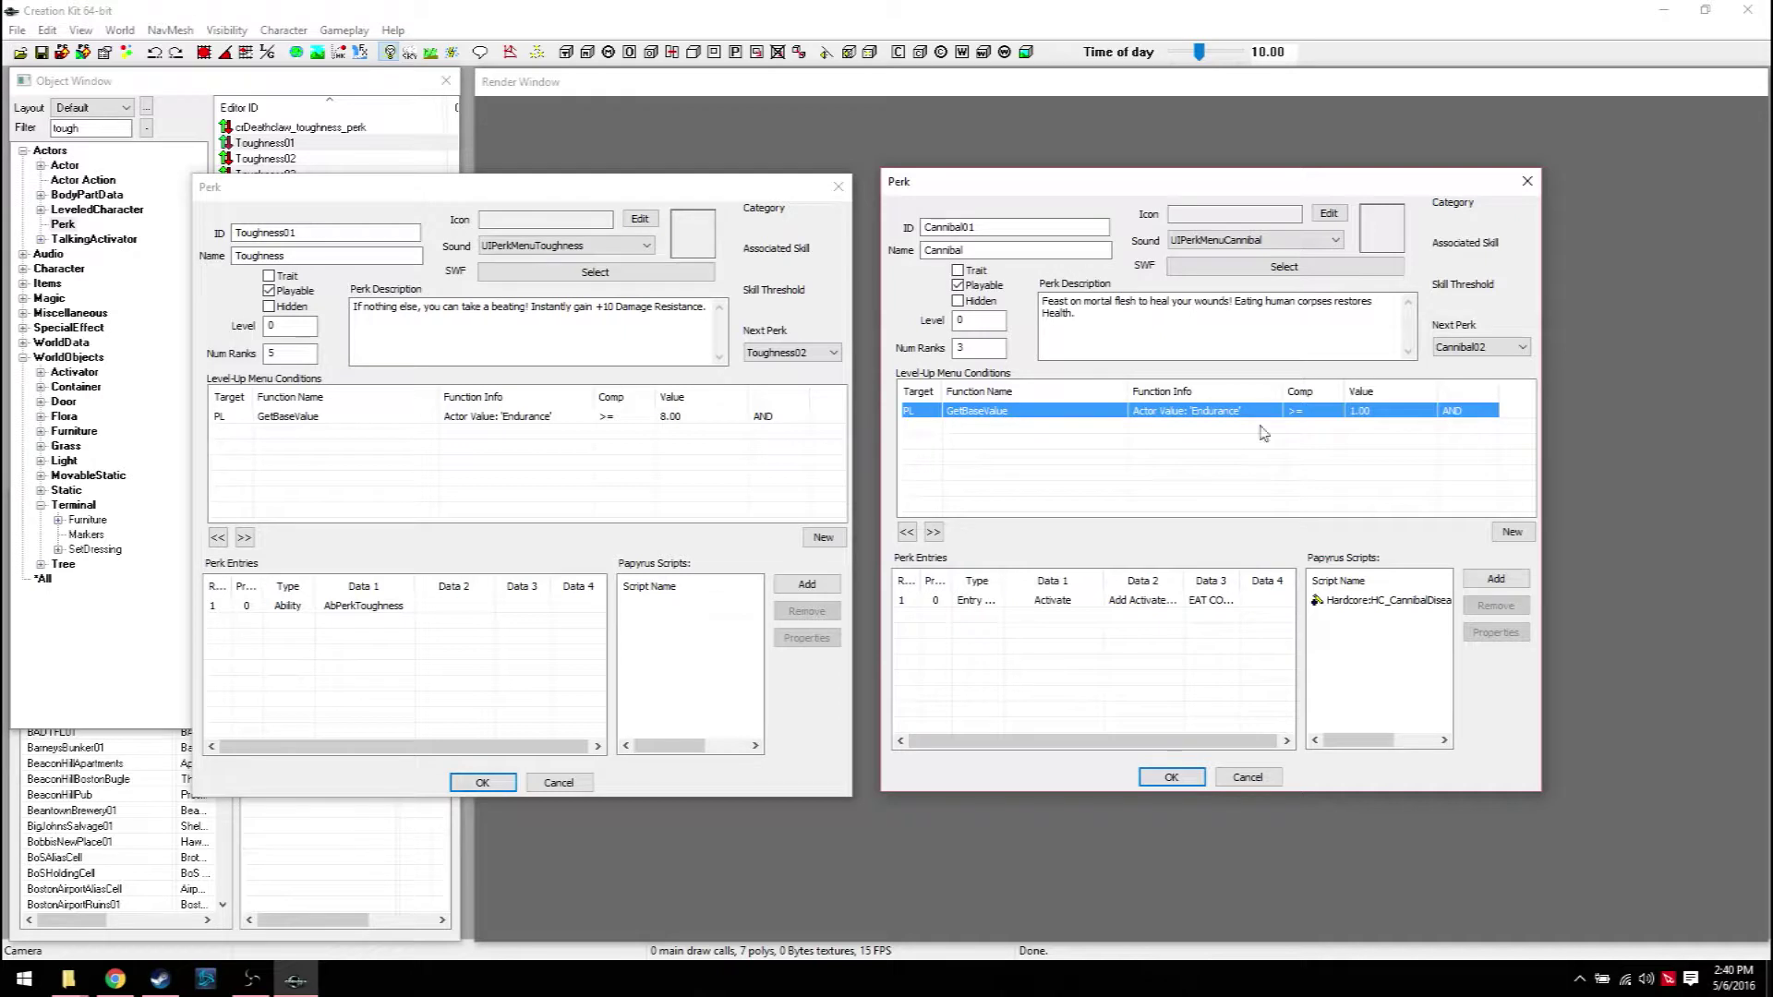
Clear the perk filter and examine the level-up menu conditions of the ActionBoy01 and ActionGirl01 perks
{"action": "left_click", "coordinate": [254, 85]}
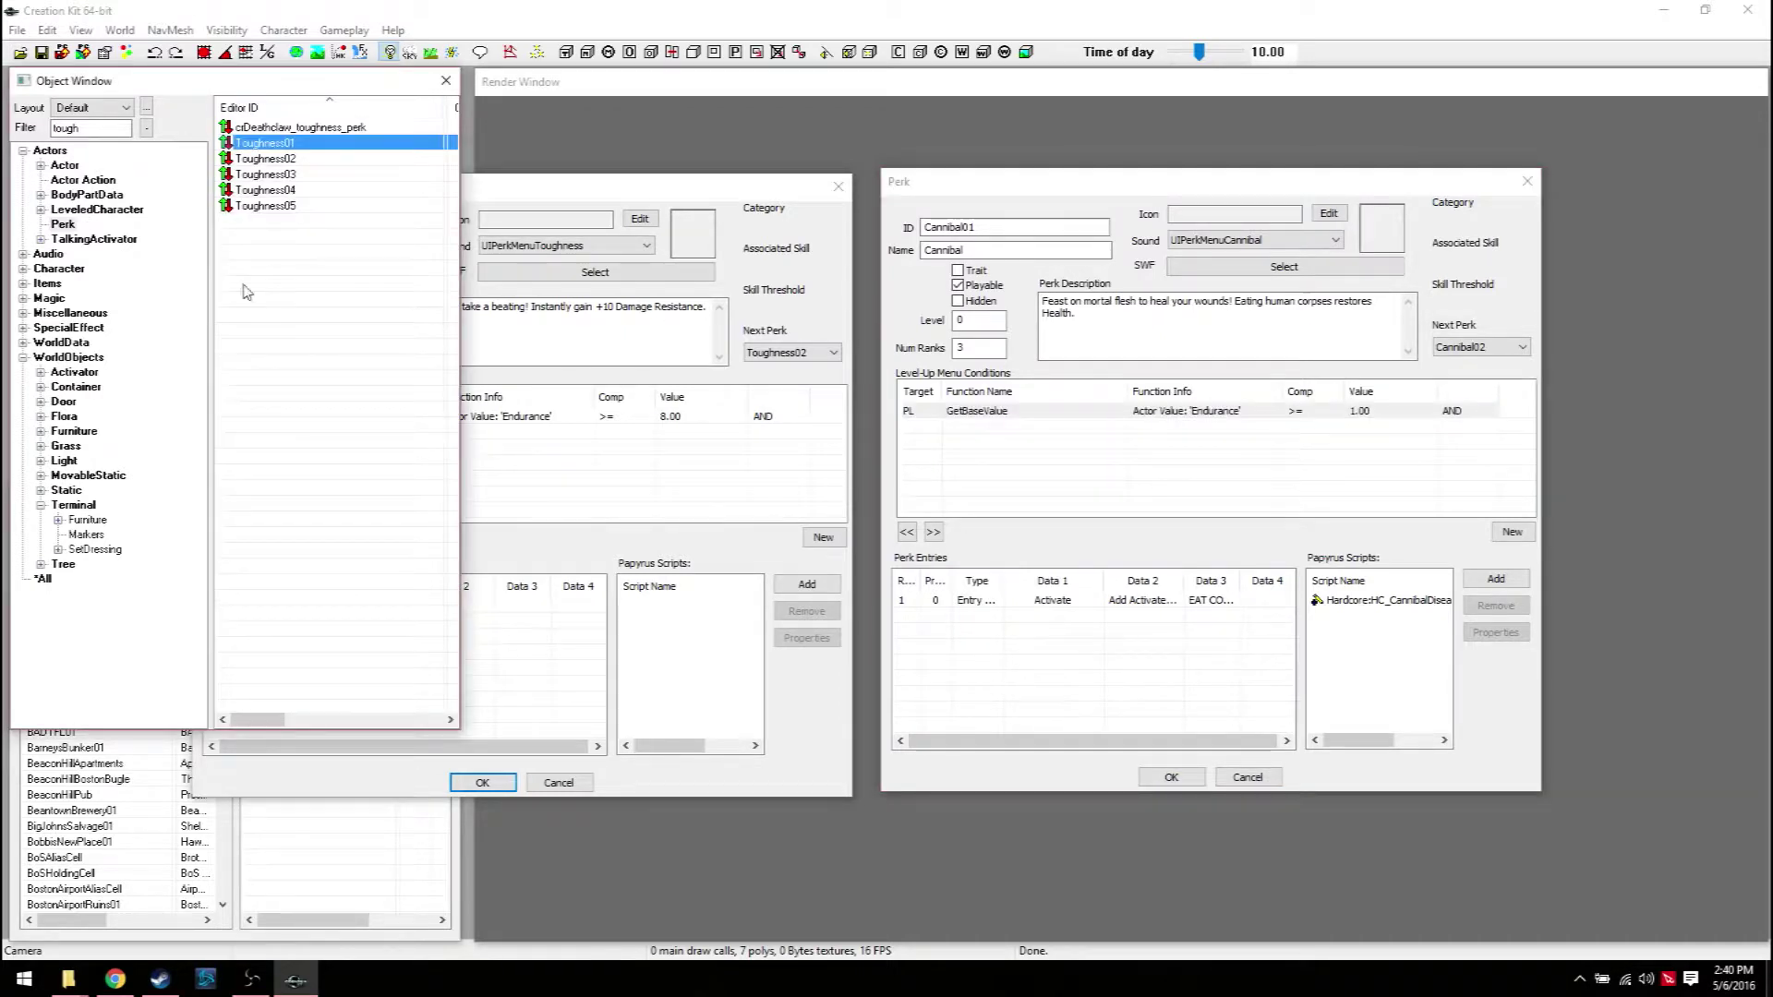
{"action": "left_click", "coordinate": [646, 443]}
{"action": "left_click_drag", "start_coordinate": [535, 184], "coordinate": [548, 188]}
{"action": "left_click", "coordinate": [295, 88]}
{"action": "left_click_drag", "start_coordinate": [88, 131], "coordinate": [38, 132]}
{"action": "key", "text": "BackSpace"}
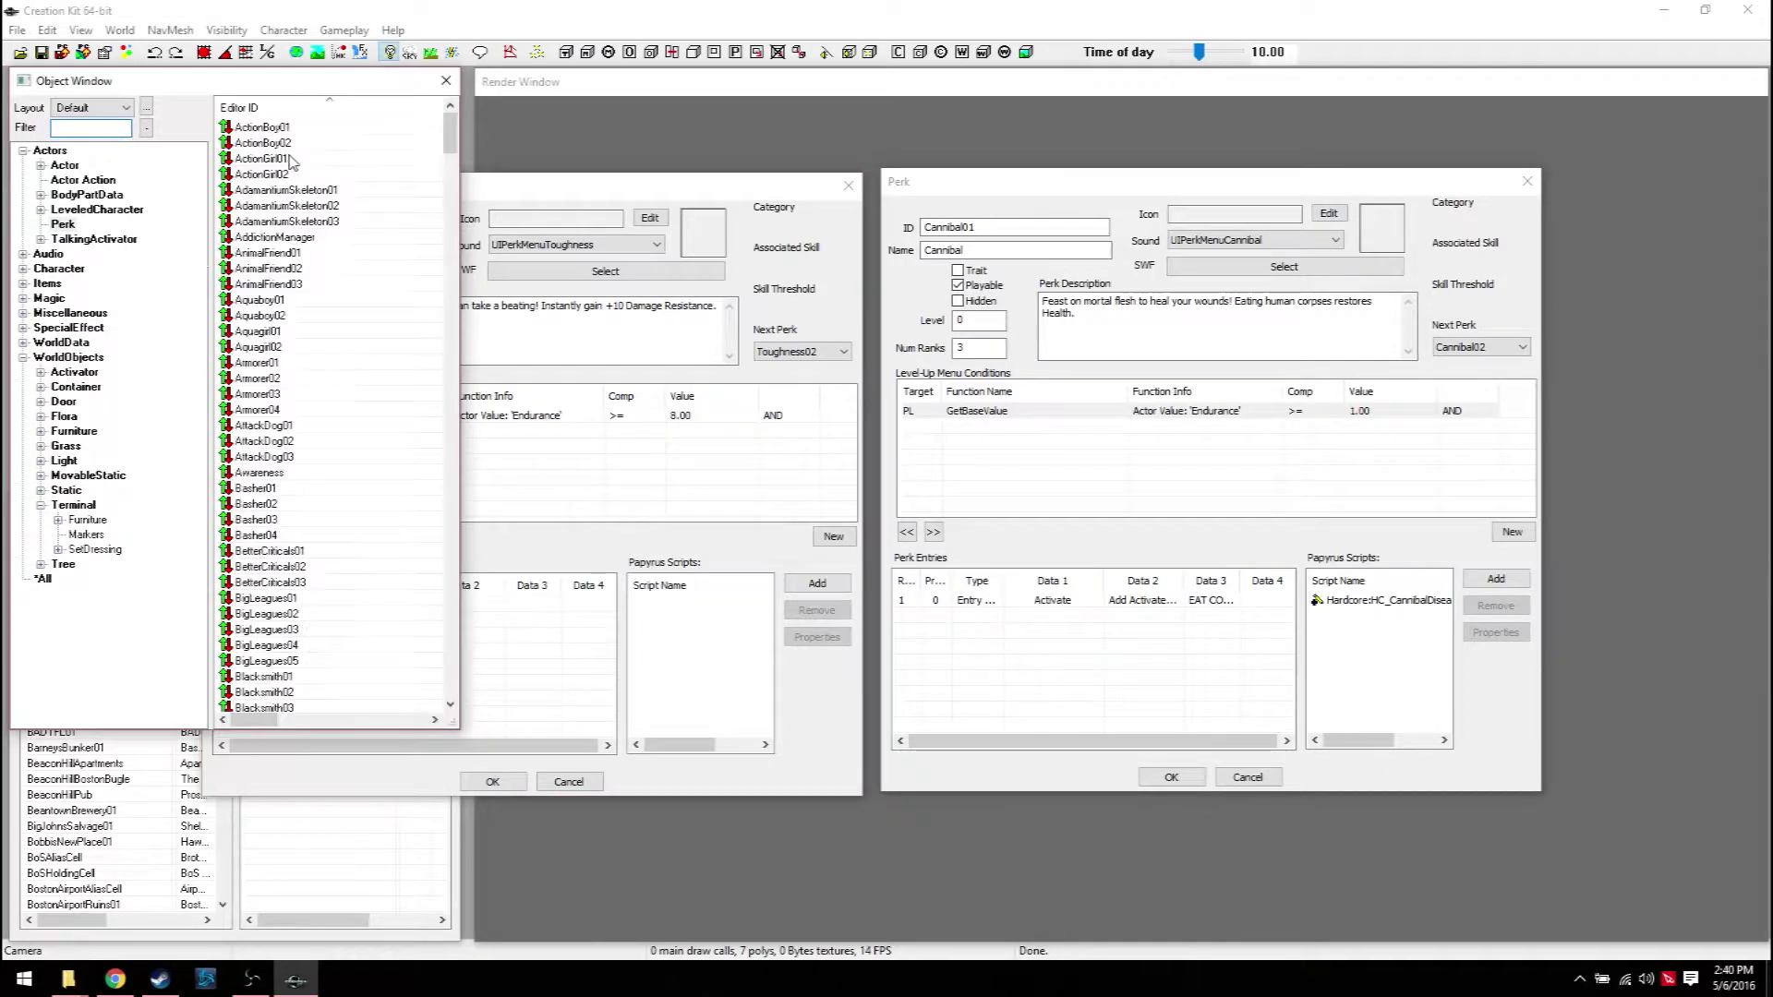
{"action": "double_click", "coordinate": [263, 127]}
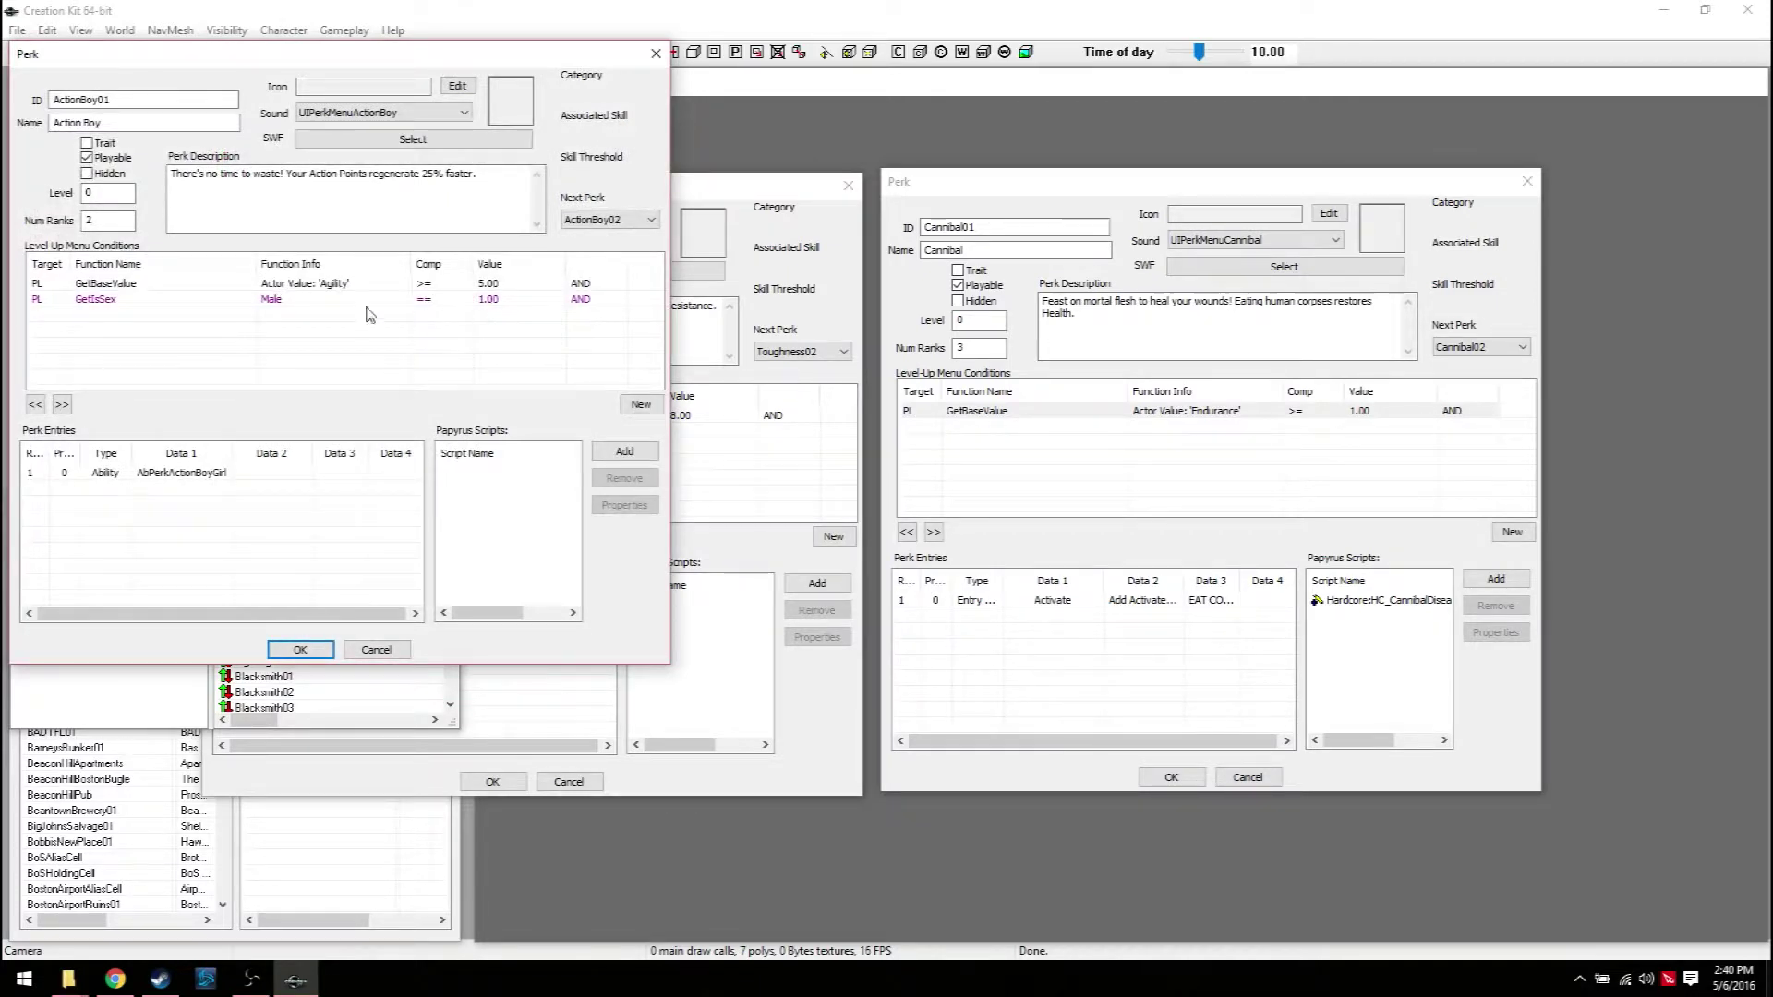
{"action": "left_click", "coordinate": [655, 54]}
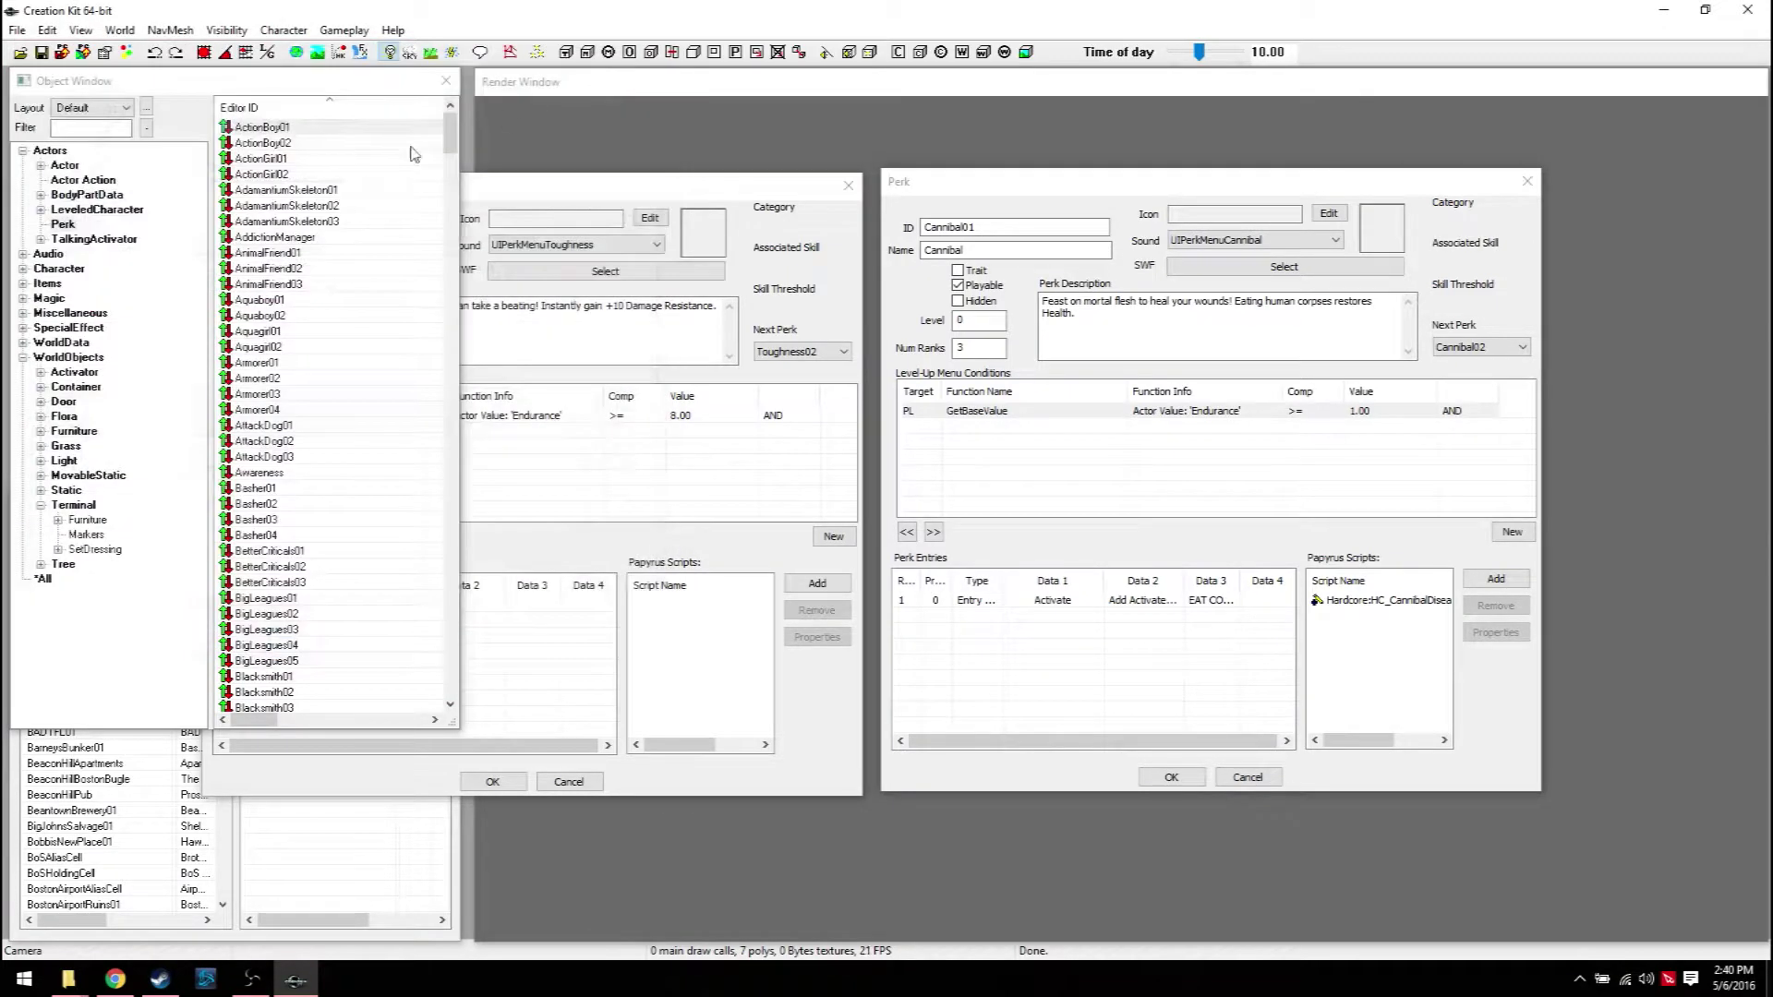
{"action": "left_click", "coordinate": [290, 160]}
{"action": "double_click", "coordinate": [290, 159]}
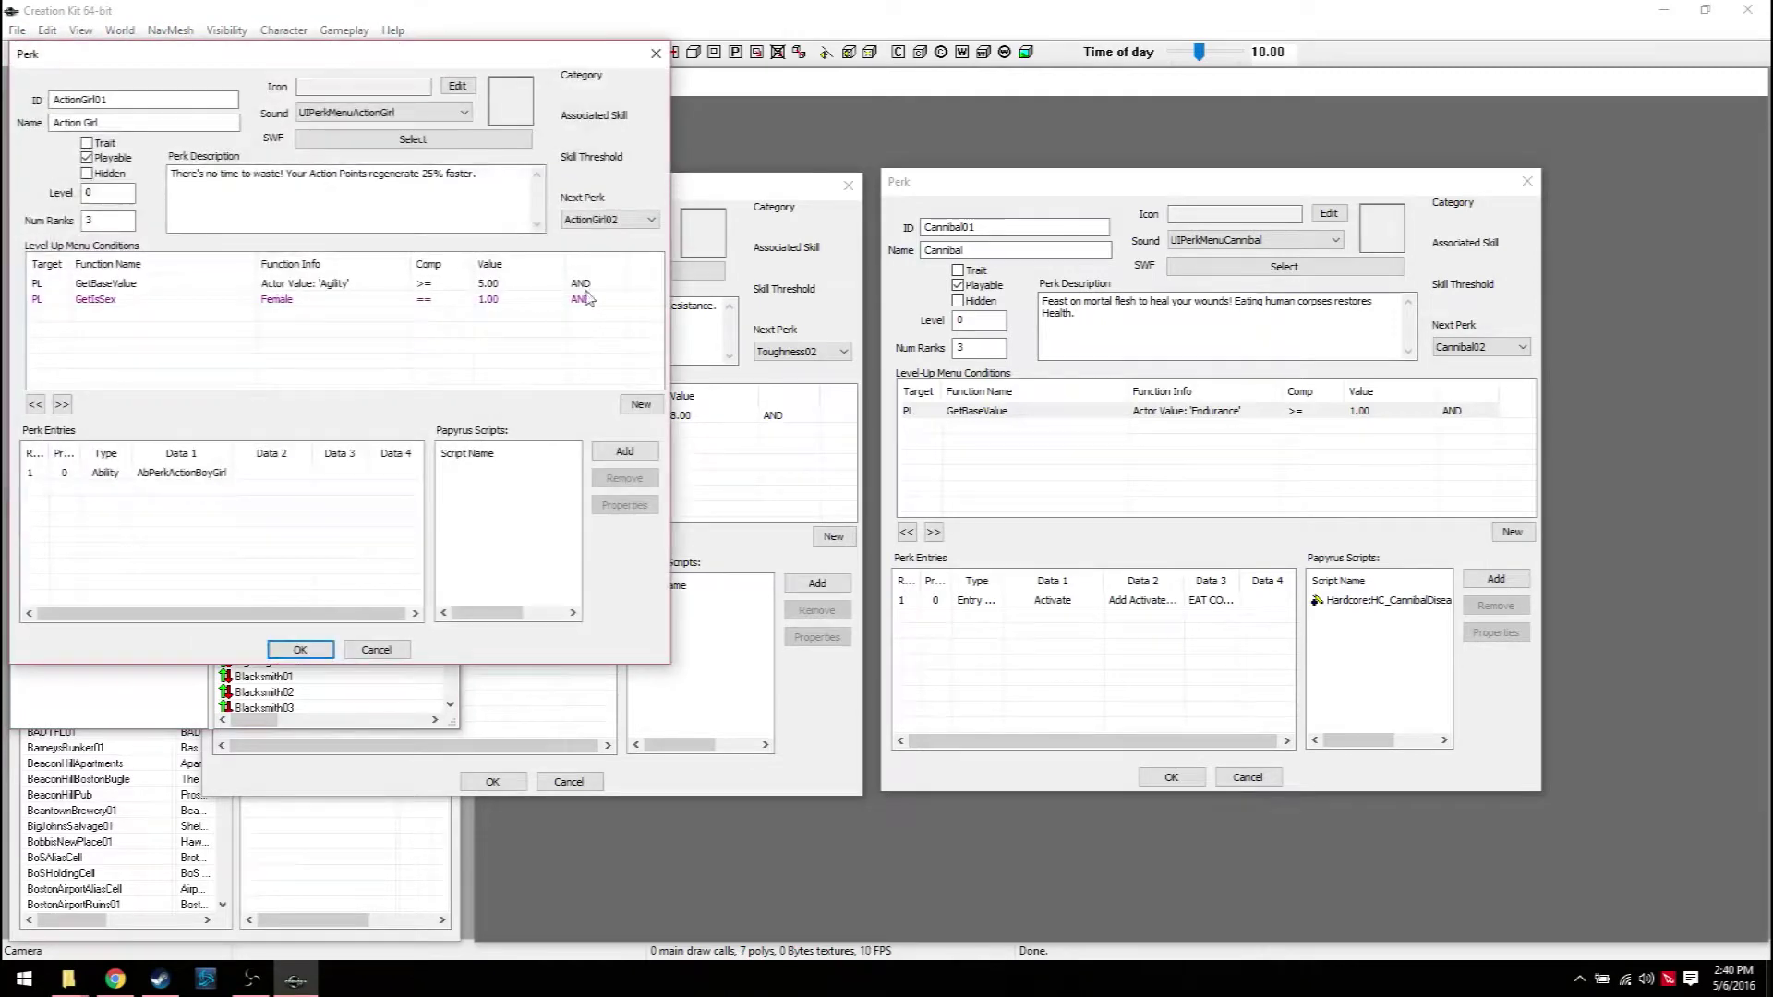
{"action": "left_click", "coordinate": [655, 53]}
Review the swapped Endurance requirements and accept the changes to the Cannibal01 and Toughness01 perks
{"action": "left_click", "coordinate": [513, 447]}
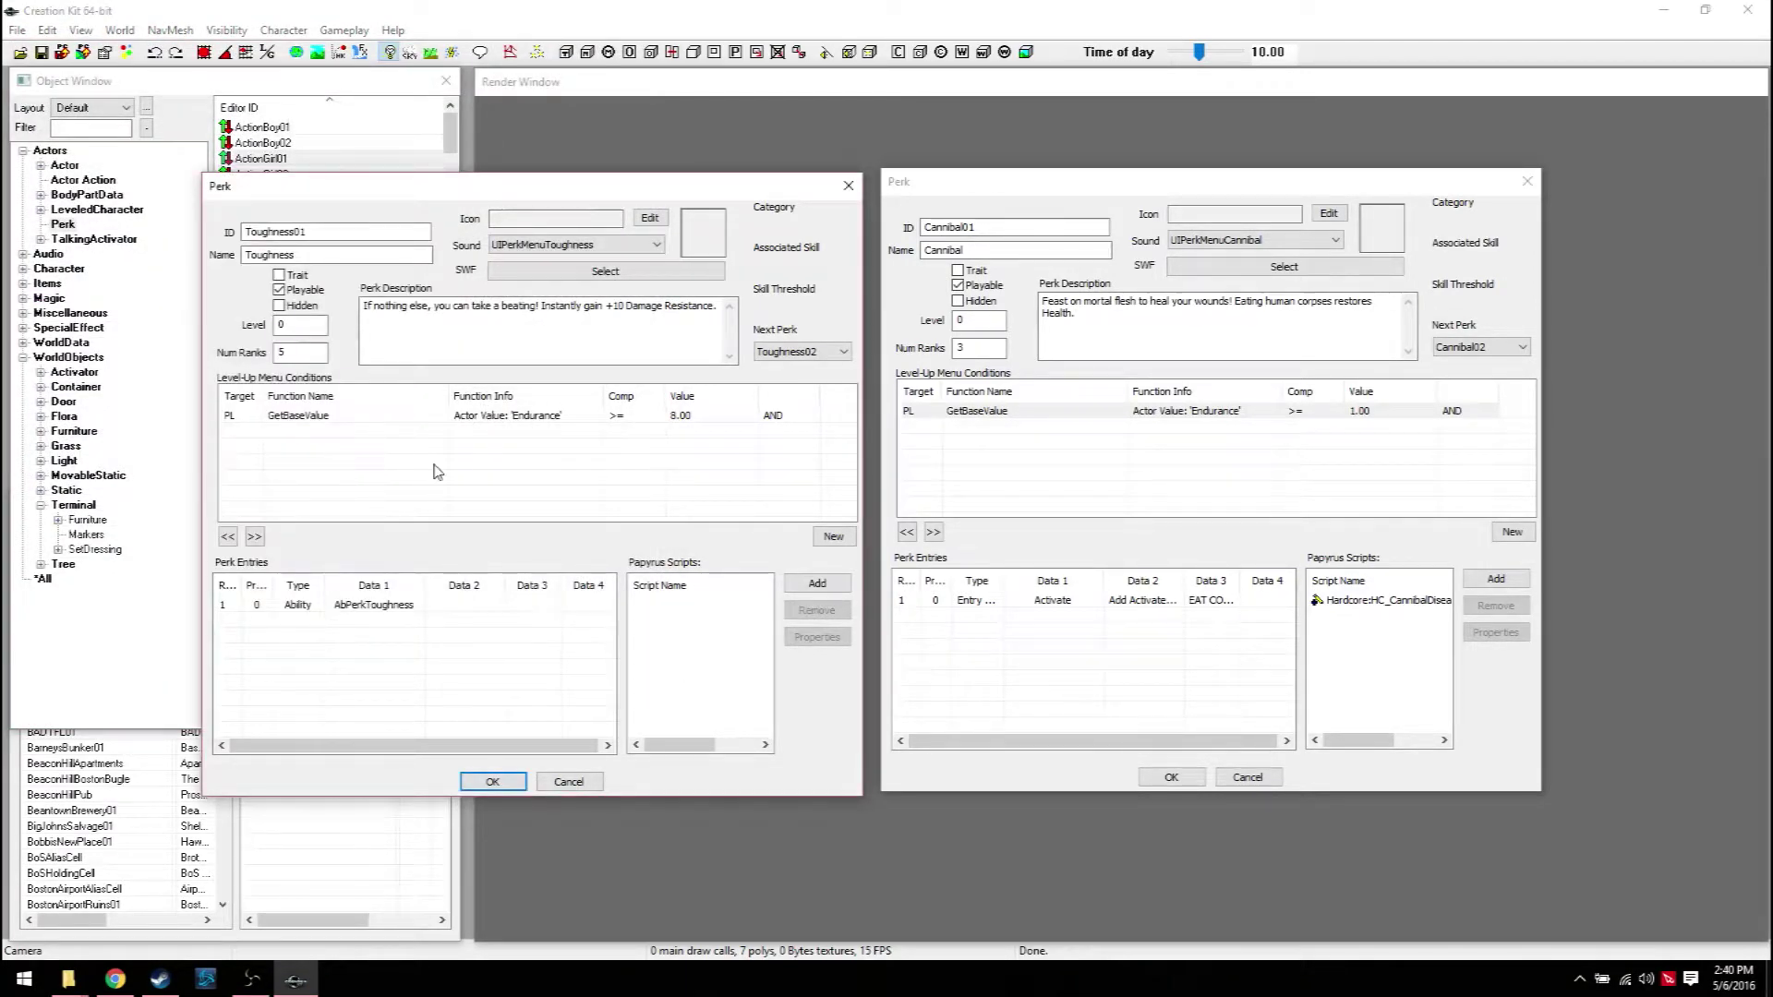
{"action": "left_click", "coordinate": [1002, 481]}
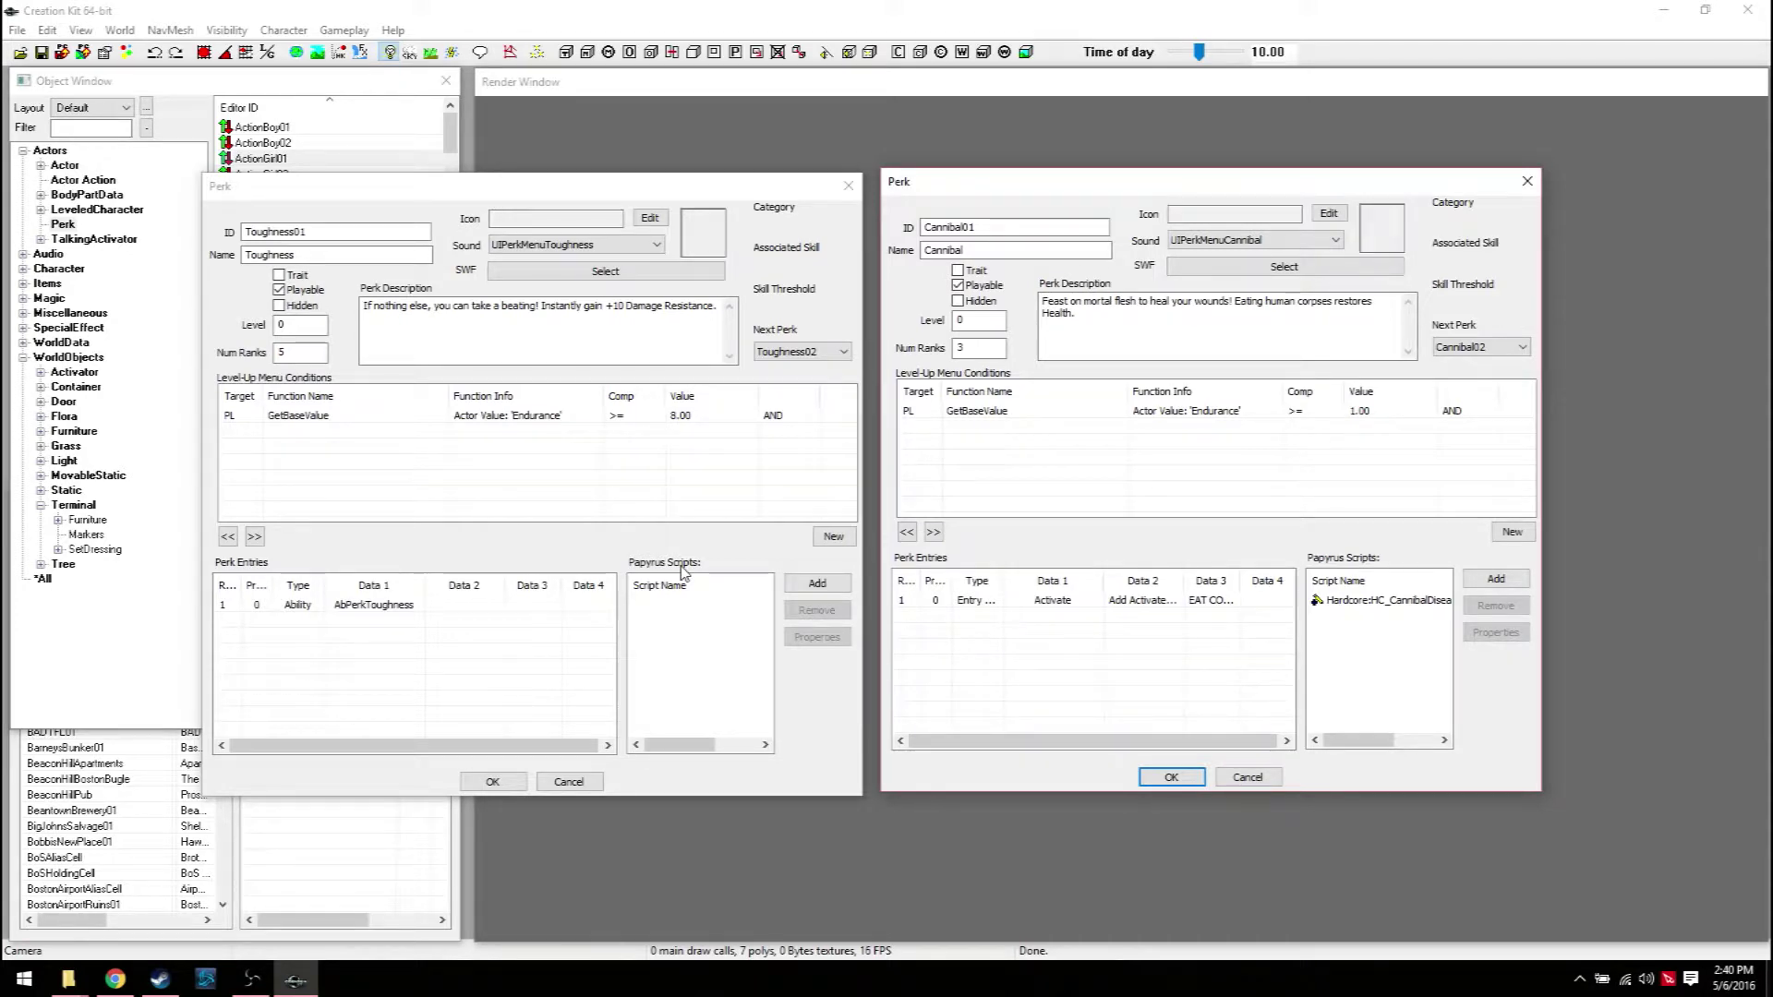
{"action": "left_click", "coordinate": [667, 416]}
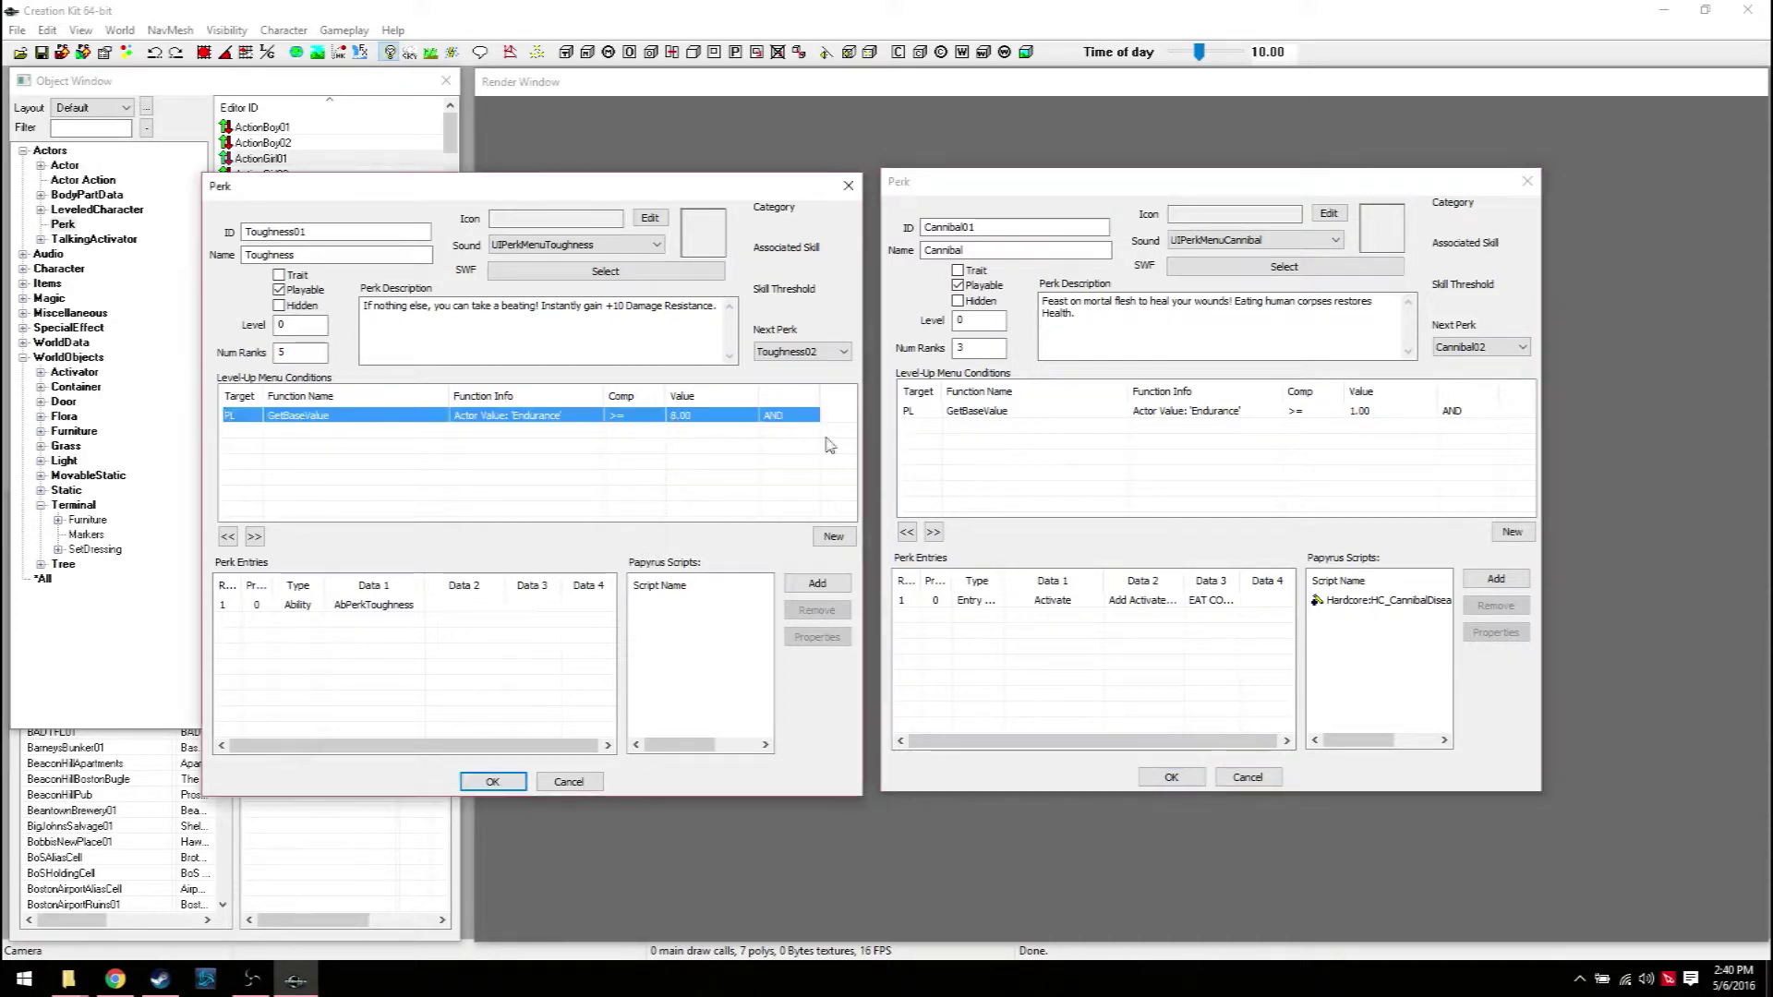
{"action": "left_click", "coordinate": [1379, 414]}
{"action": "left_click", "coordinate": [1157, 781]}
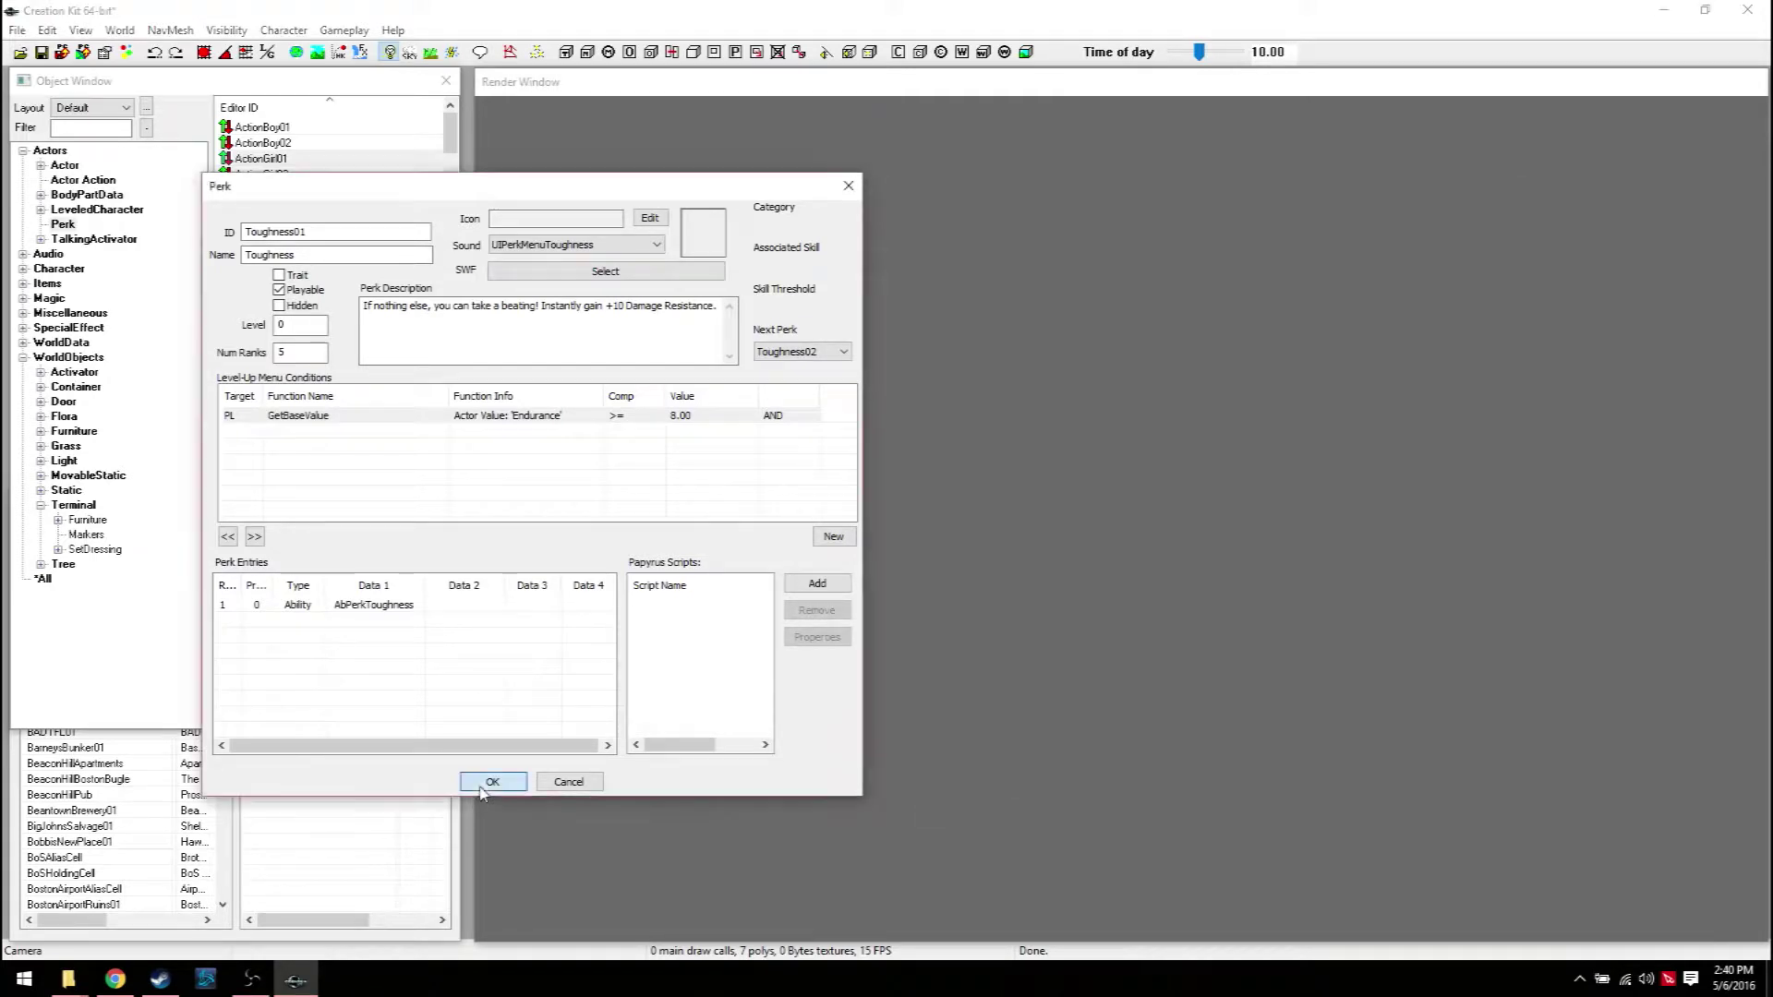
{"action": "left_click", "coordinate": [490, 782]}
Save the changes as a new plugin named "Test Mod" in the Fallout 4 Data folder
{"action": "left_click", "coordinate": [42, 51]}
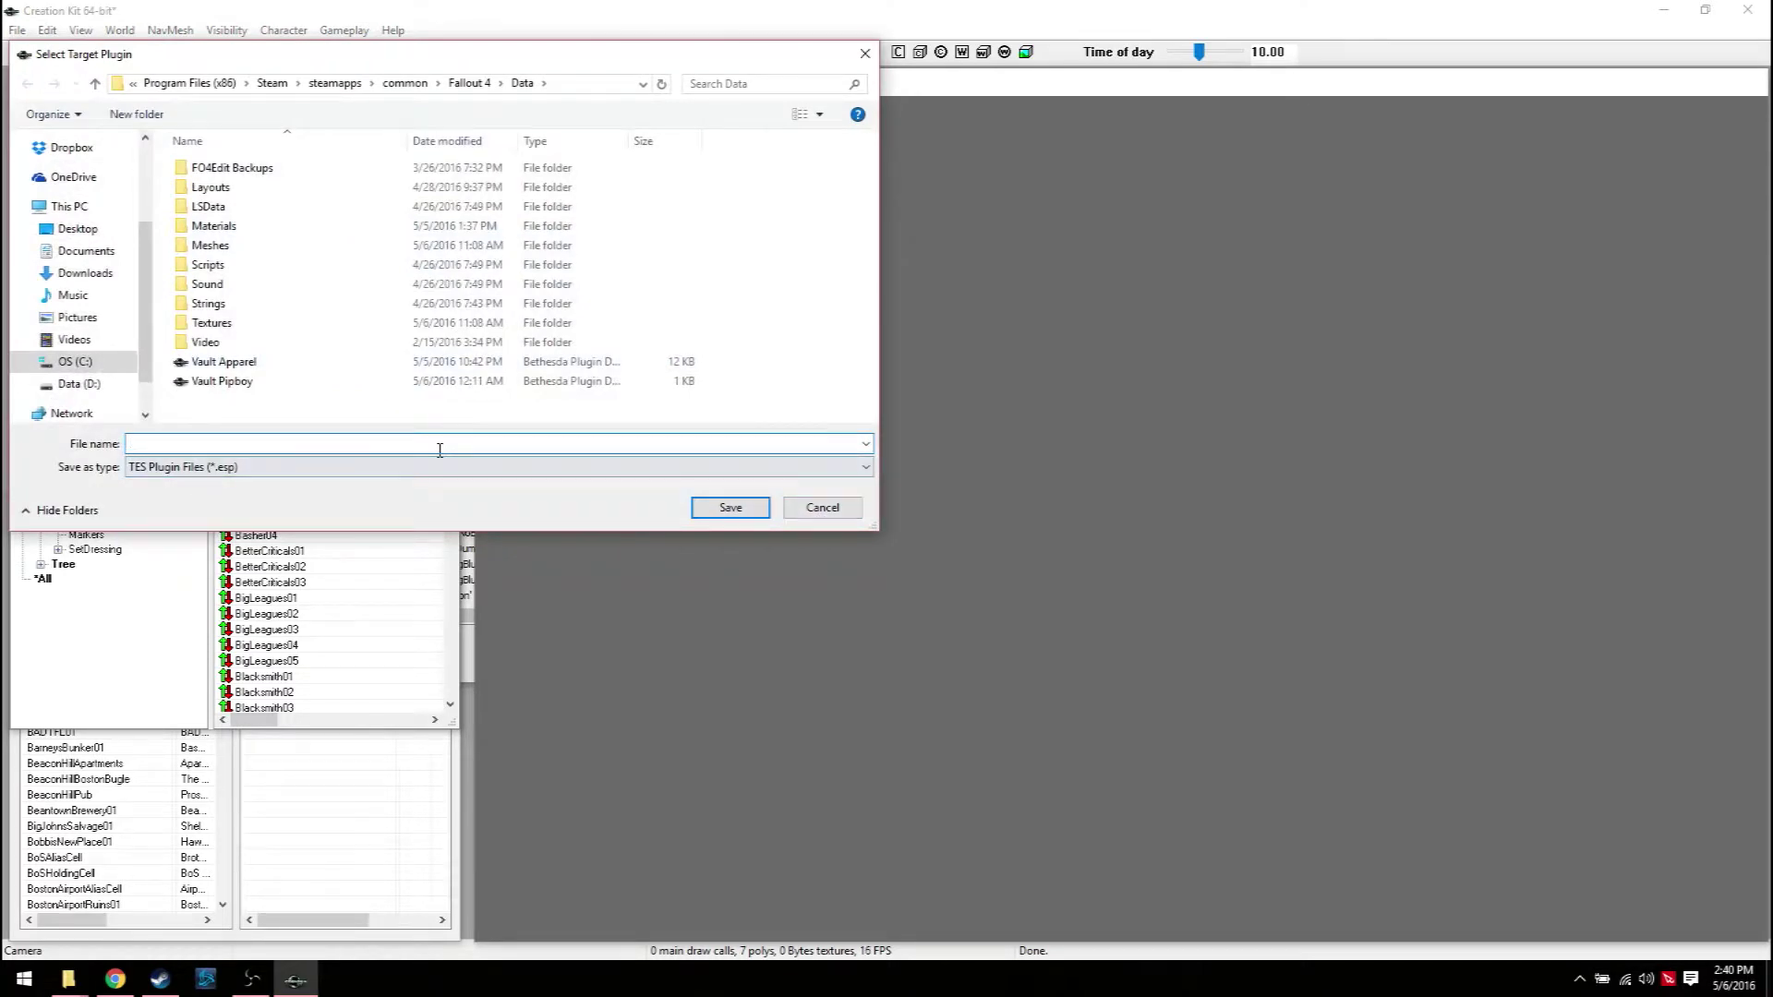
{"action": "type", "text": "T"}
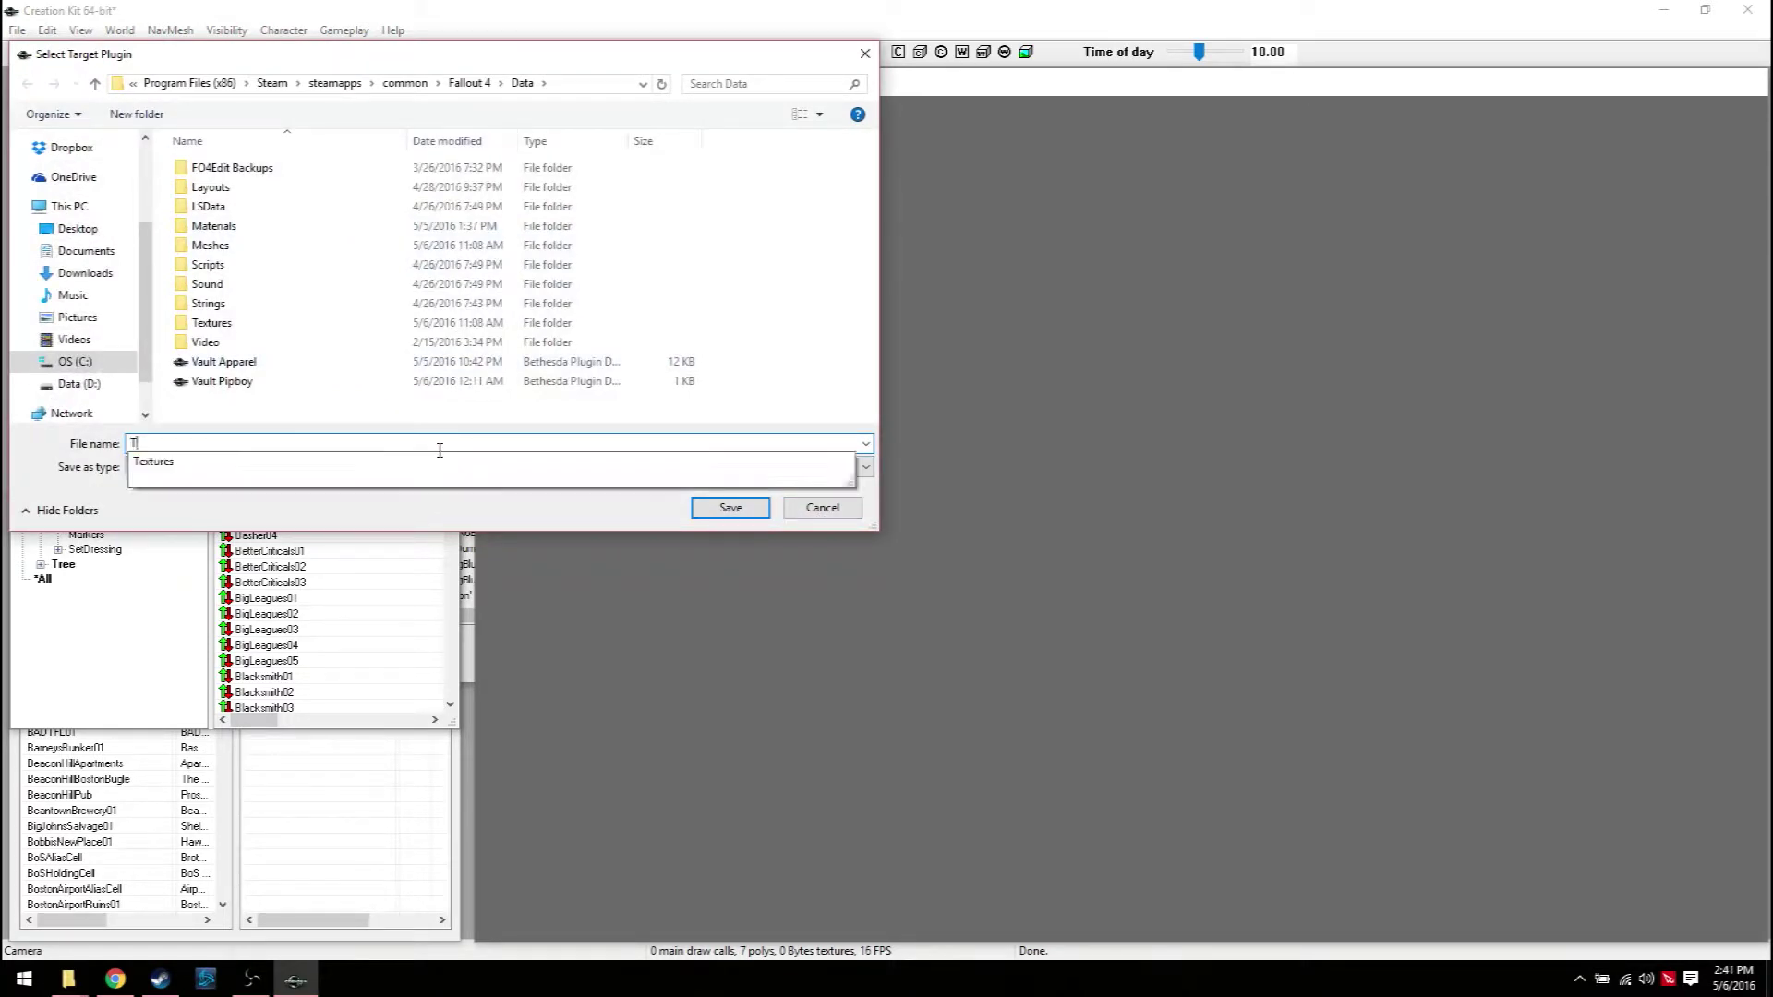
{"action": "type", "text": "est Mod"}
{"action": "key", "text": "Return"}
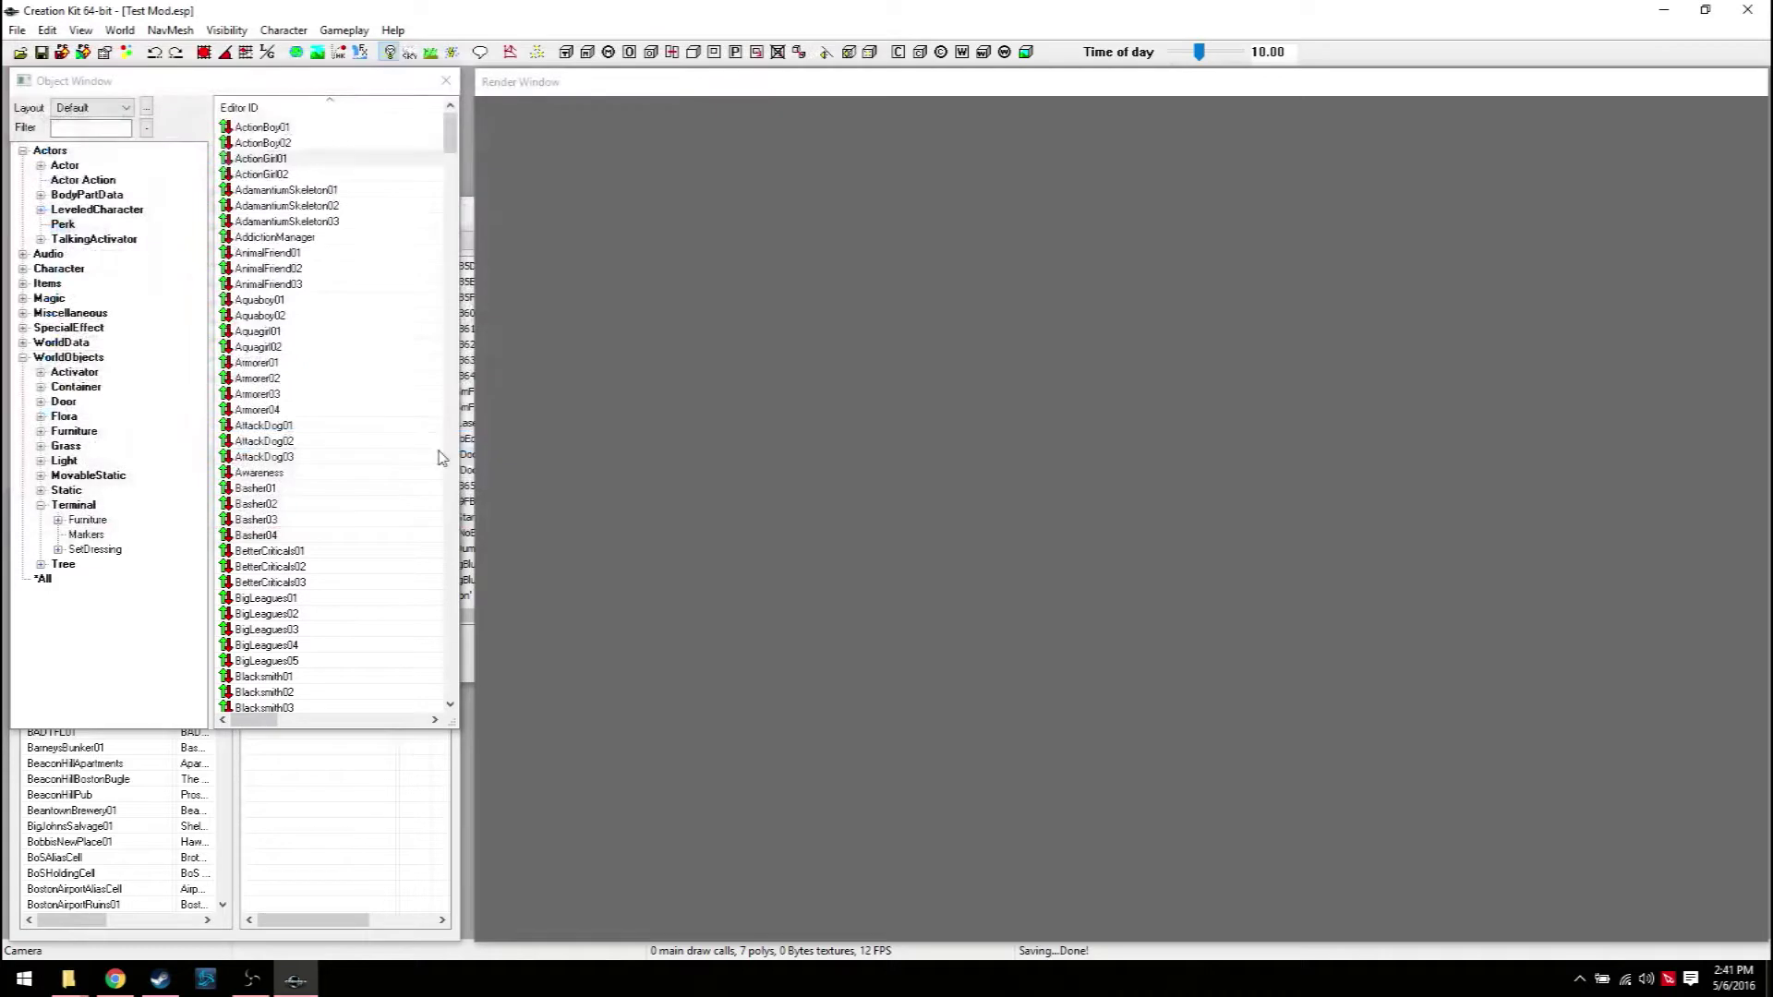
Filter the perks by "gunsl", open Gunslinger01 and move its window over the render area
{"action": "scroll", "coordinate": [280, 538], "scroll_direction": "down", "scroll_amount": 9}
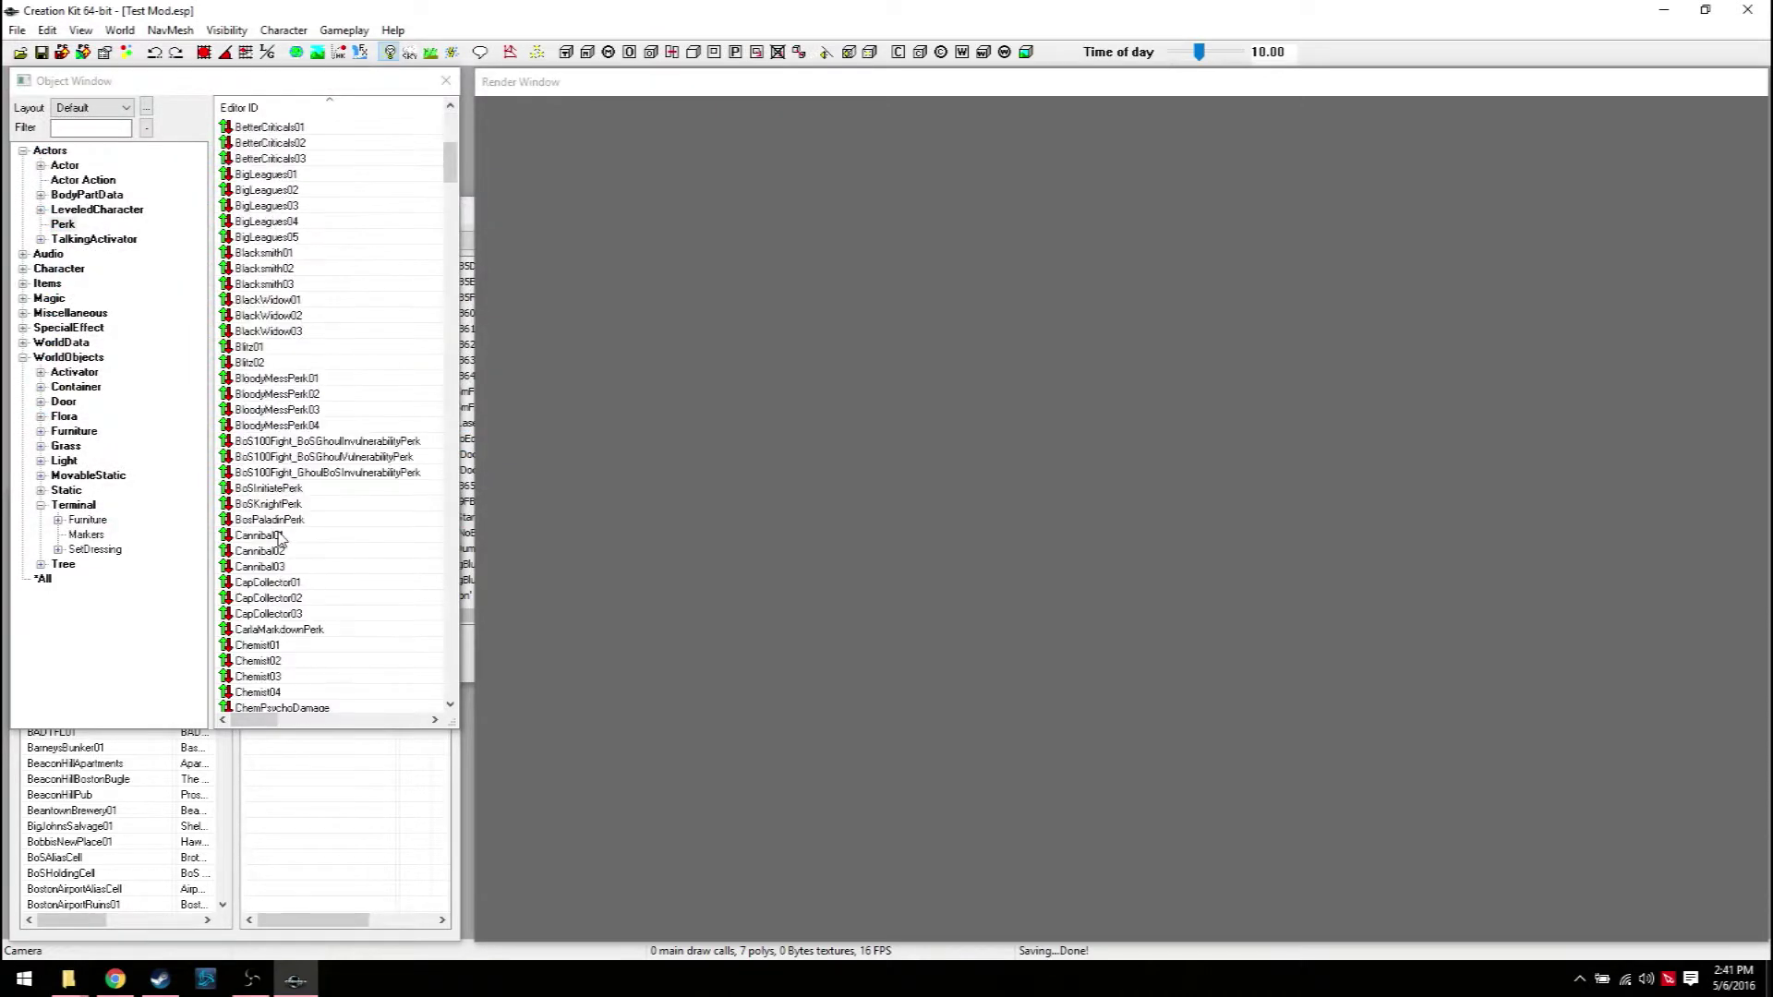
{"action": "scroll", "coordinate": [279, 538], "scroll_direction": "down", "scroll_amount": 7}
{"action": "left_click", "coordinate": [55, 130]}
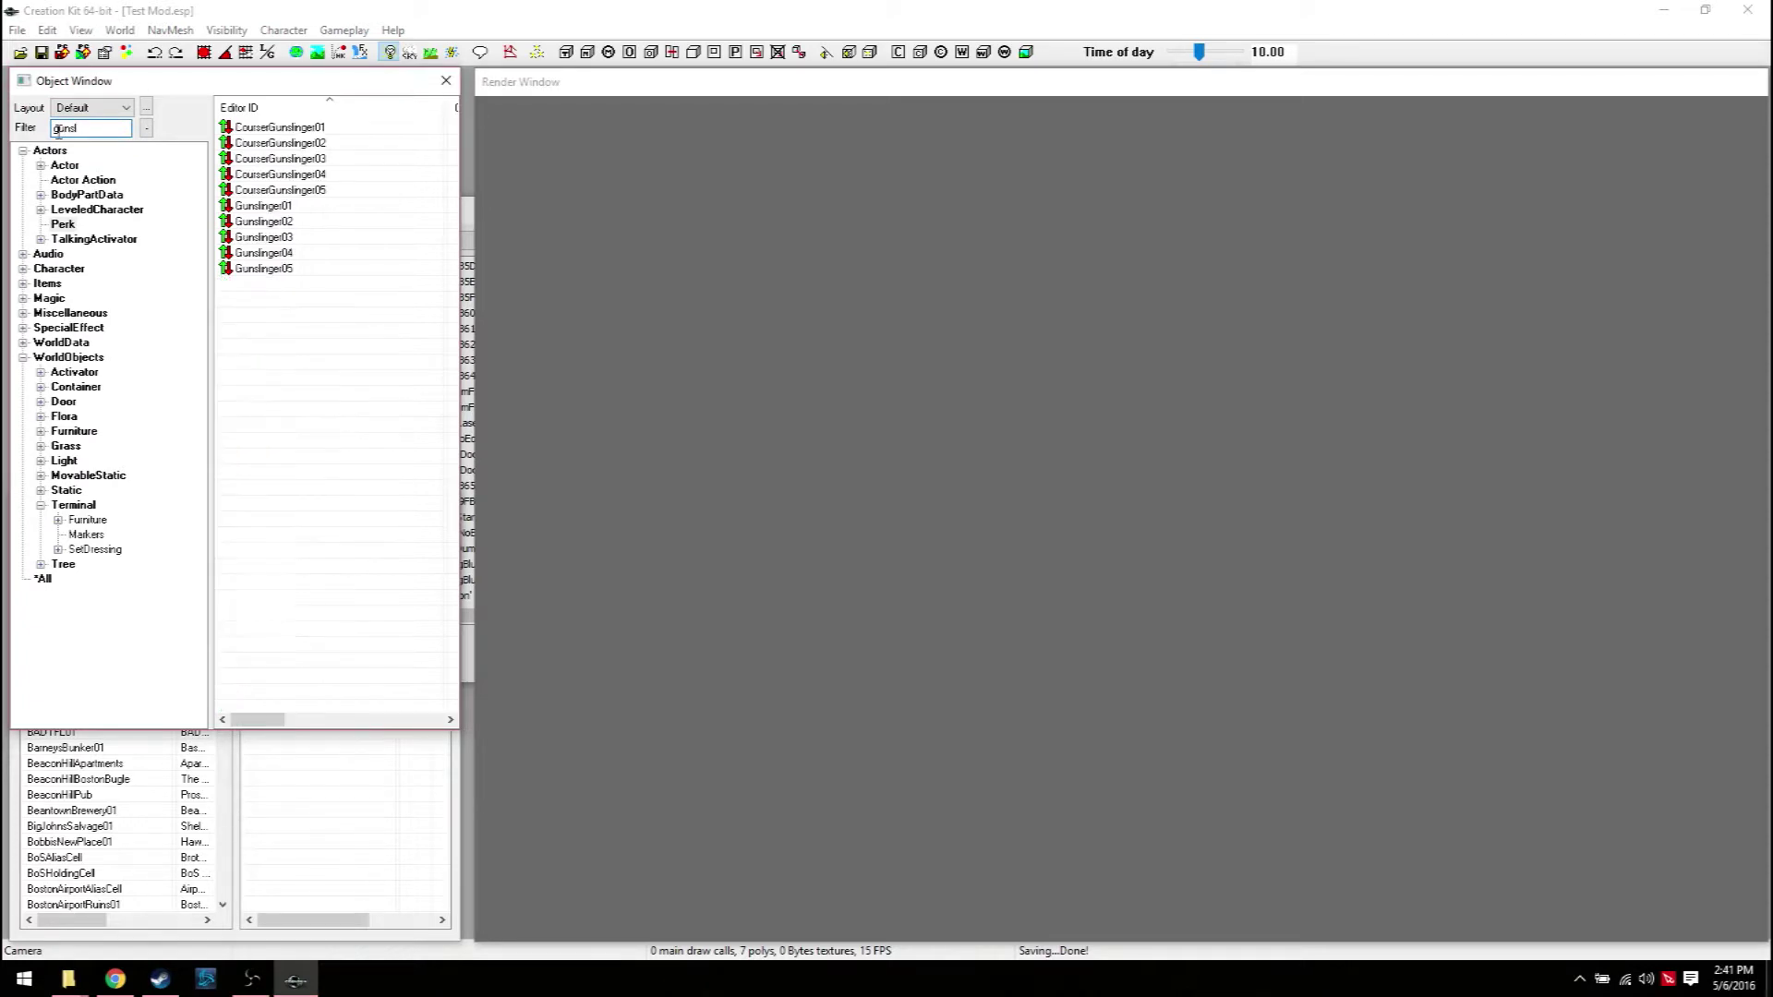
{"action": "left_click", "coordinate": [266, 211]}
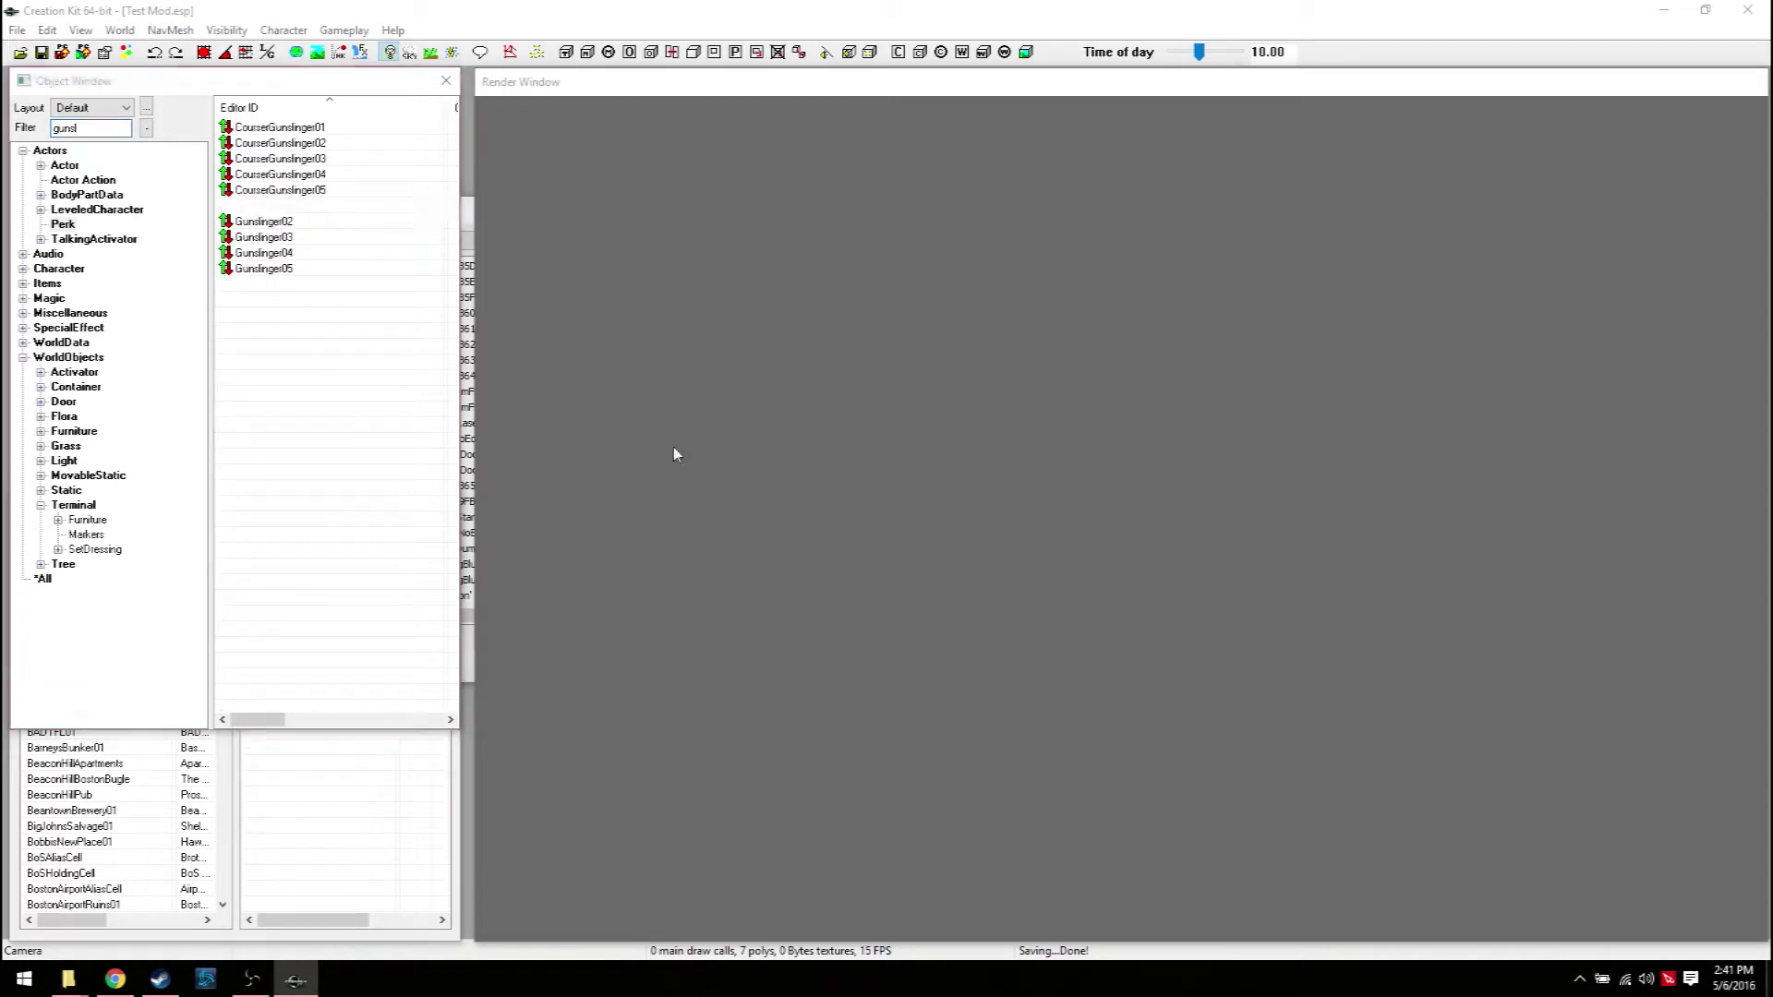
{"action": "left_click_drag", "start_coordinate": [315, 49], "coordinate": [904, 242]}
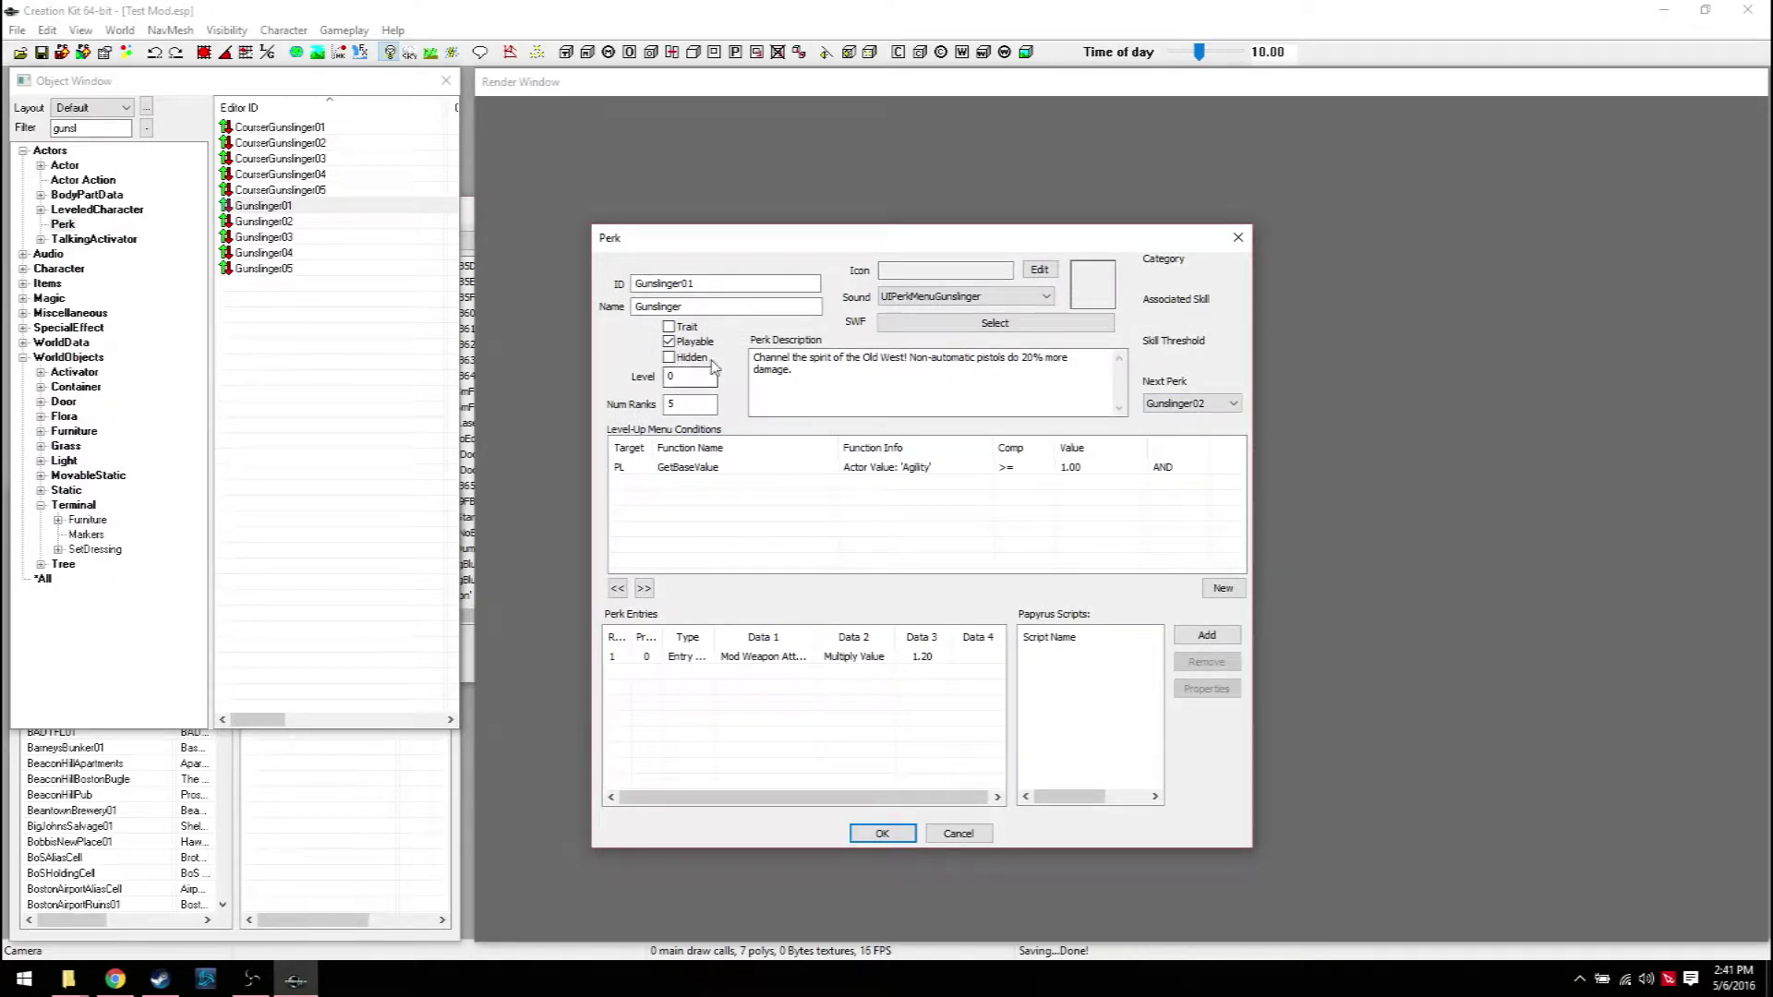
Set the weapon attack damage multiplier in Gunslinger01's perk entry to 2.0
{"action": "double_click", "coordinate": [921, 657]}
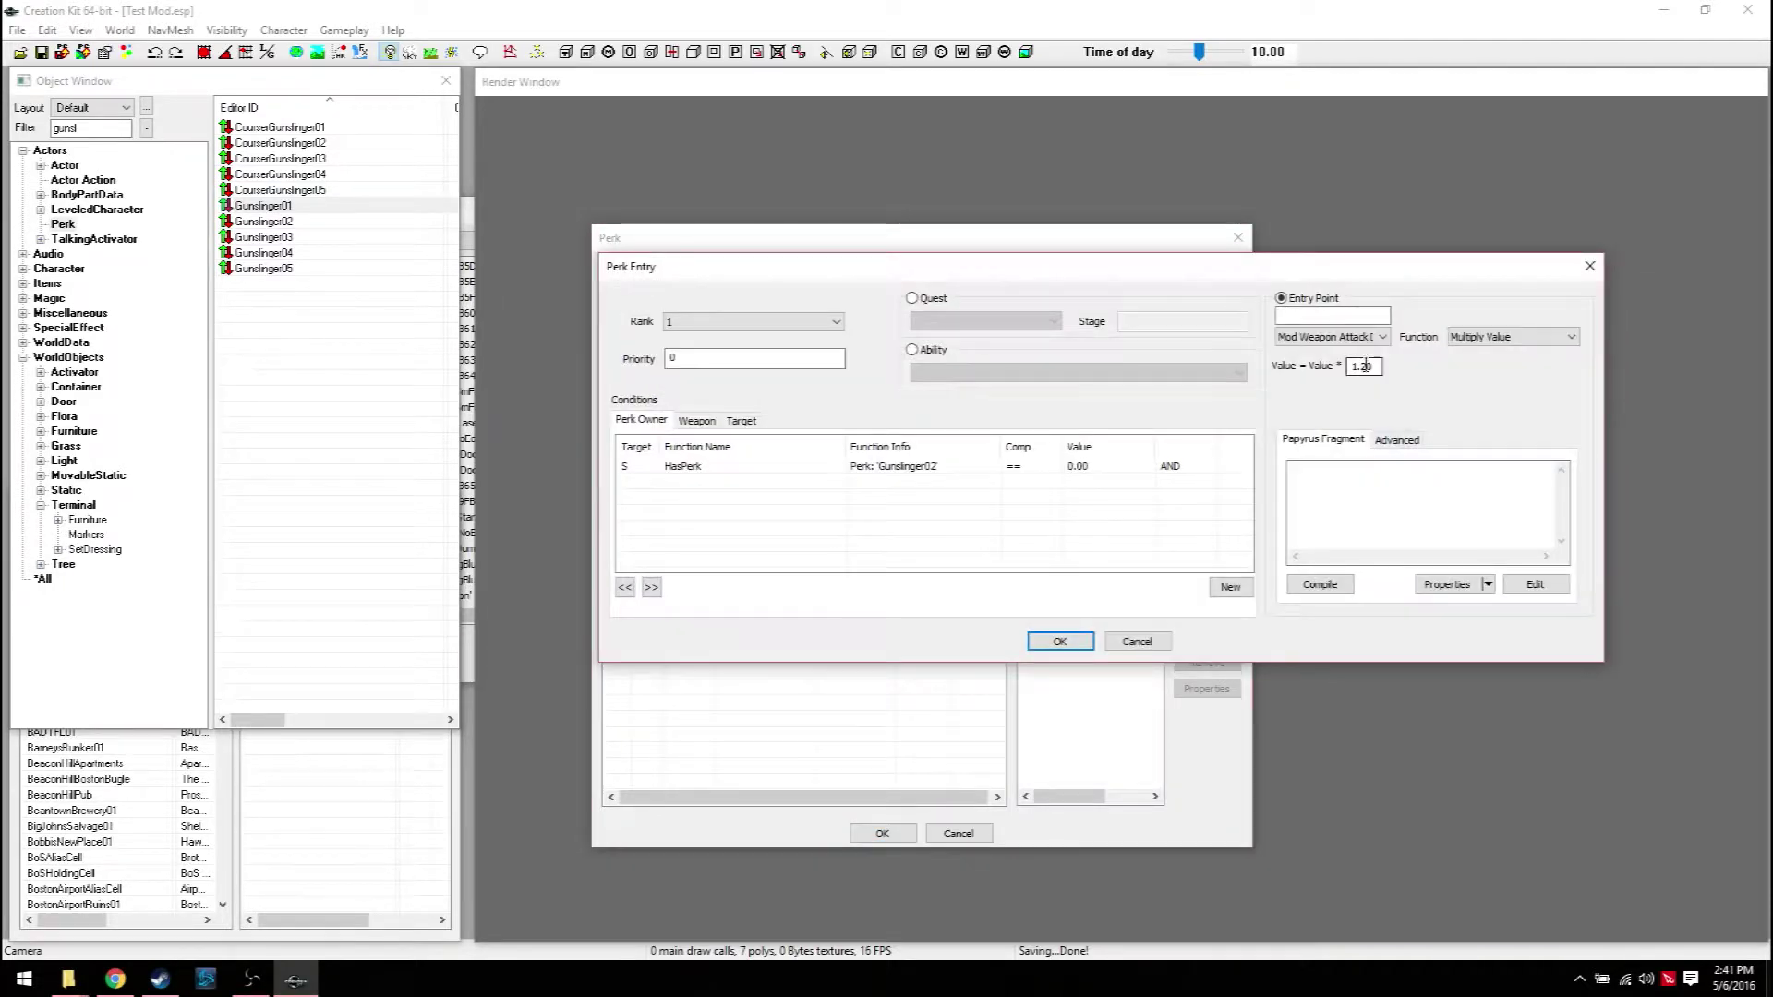
{"action": "left_click", "coordinate": [1363, 367]}
{"action": "type", "text": "2.0"}
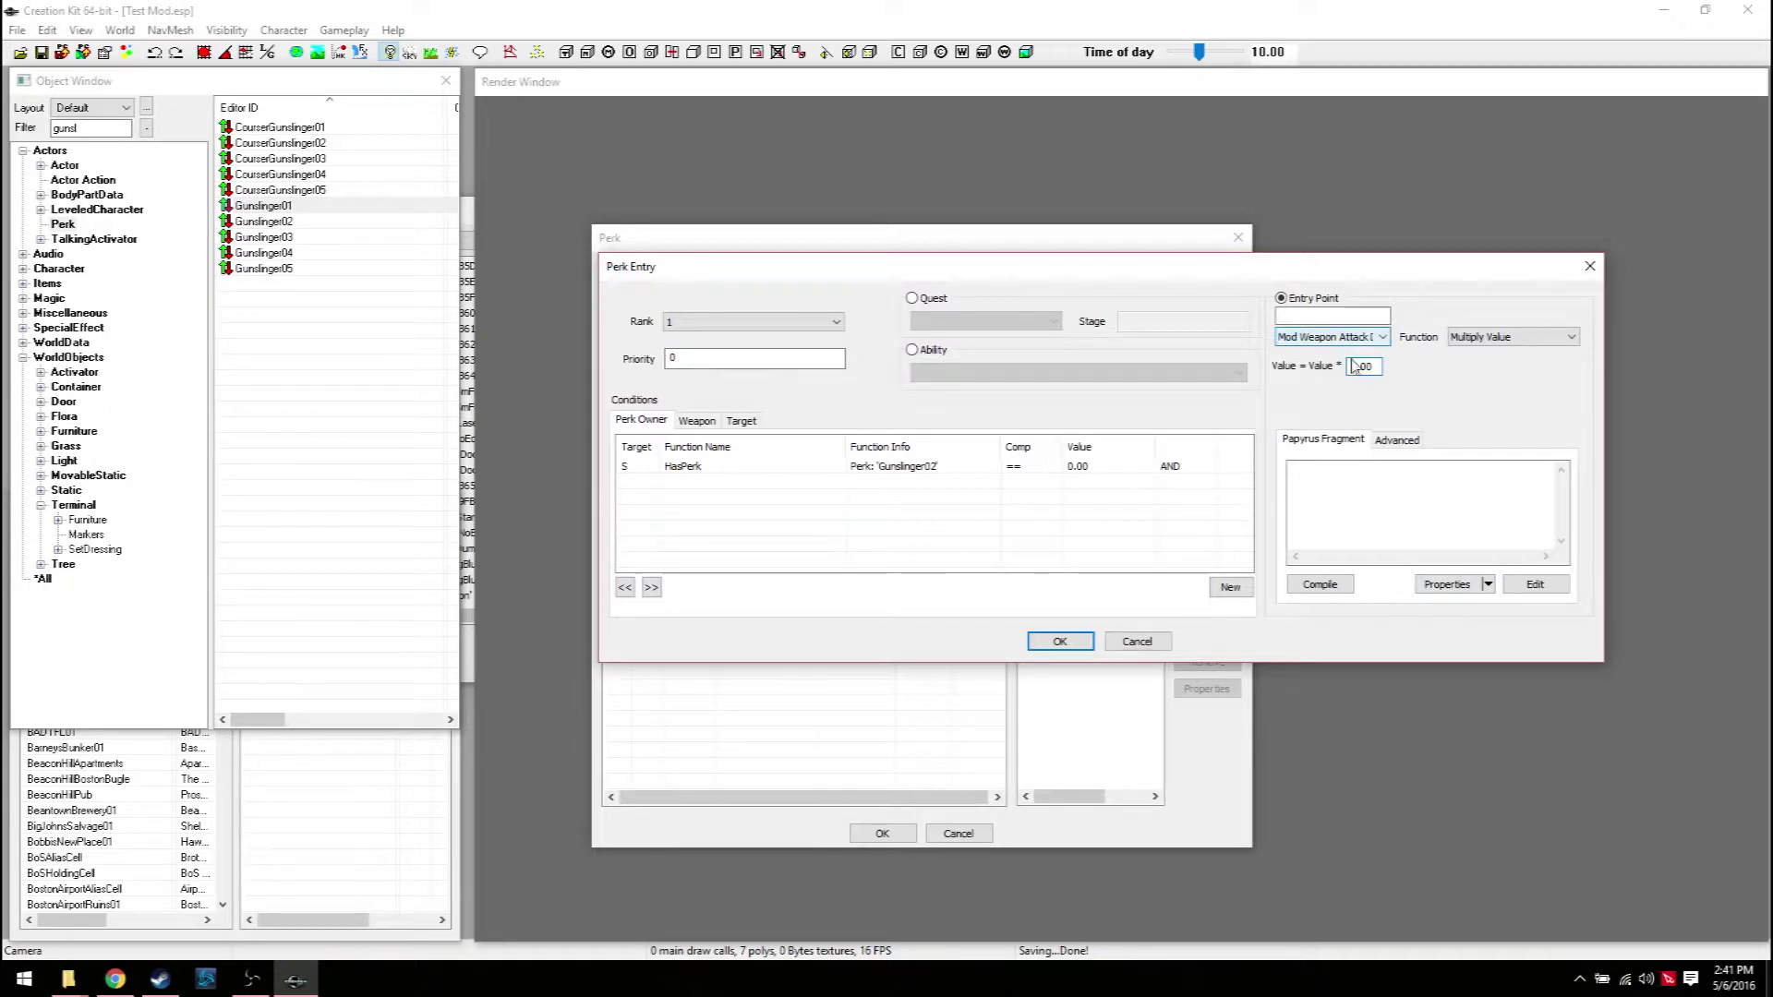
{"action": "left_click", "coordinate": [1074, 642]}
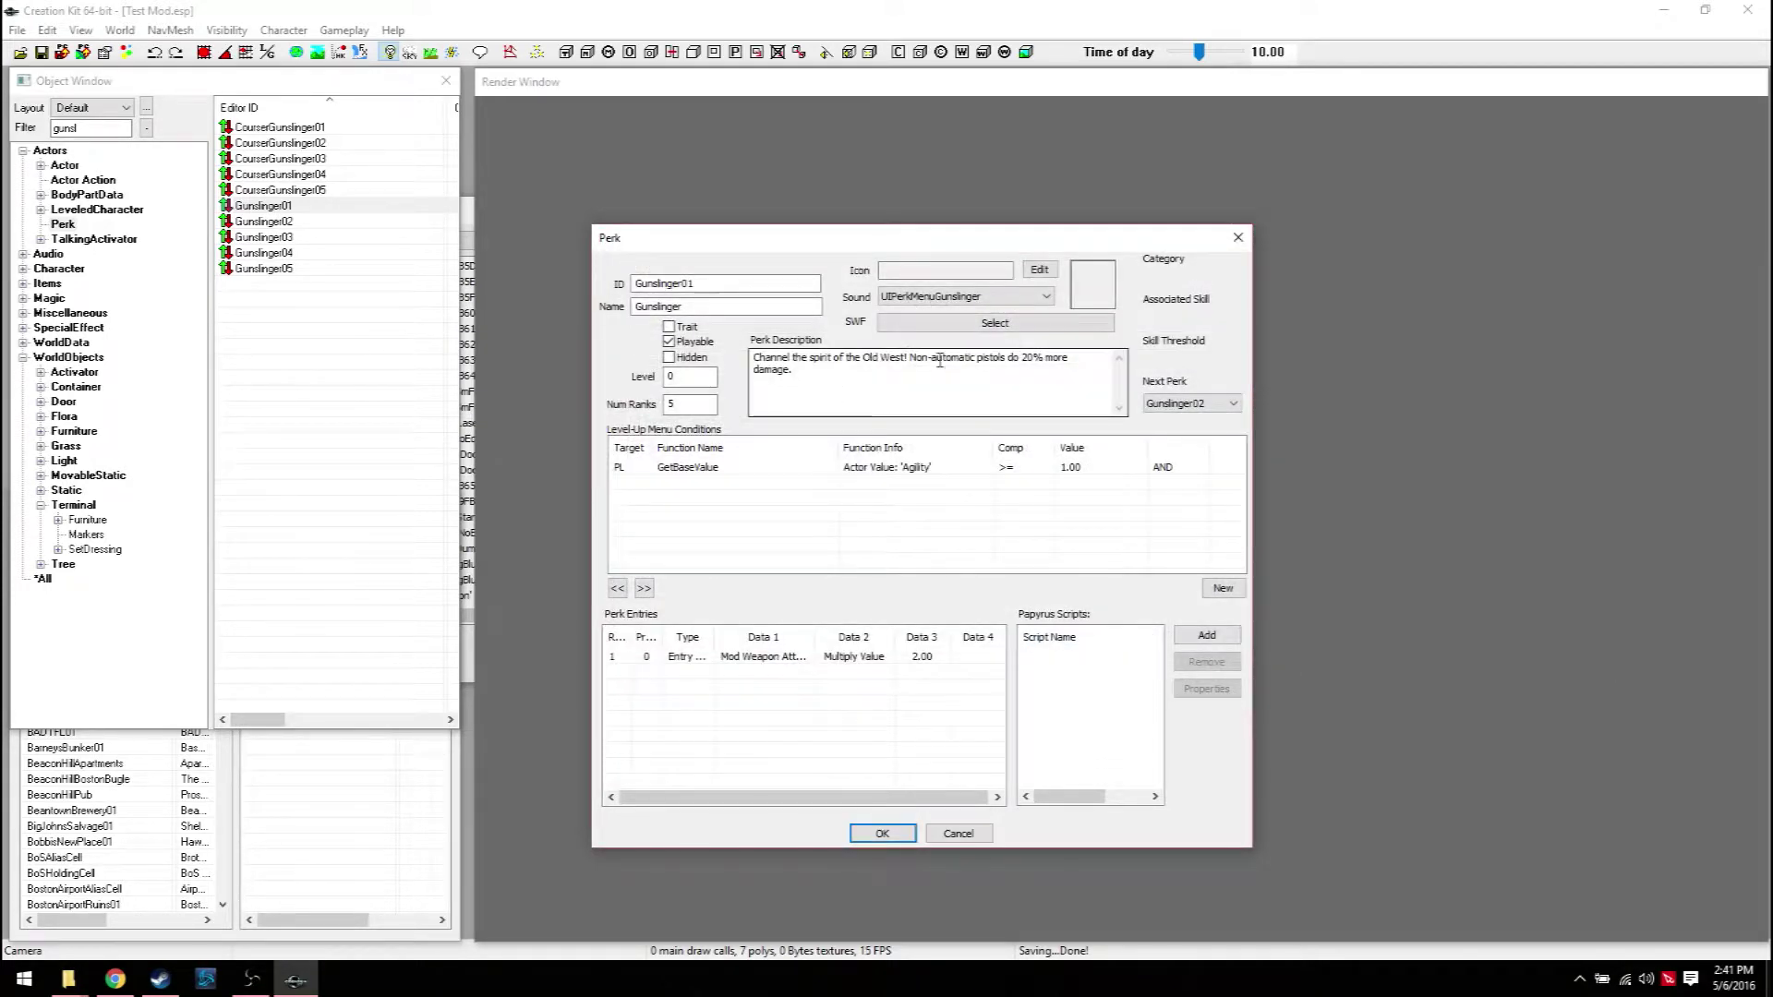
Change the damage bonus in Gunslinger01's perk description to 100% and accept the perk changes
{"action": "left_click", "coordinate": [1024, 366]}
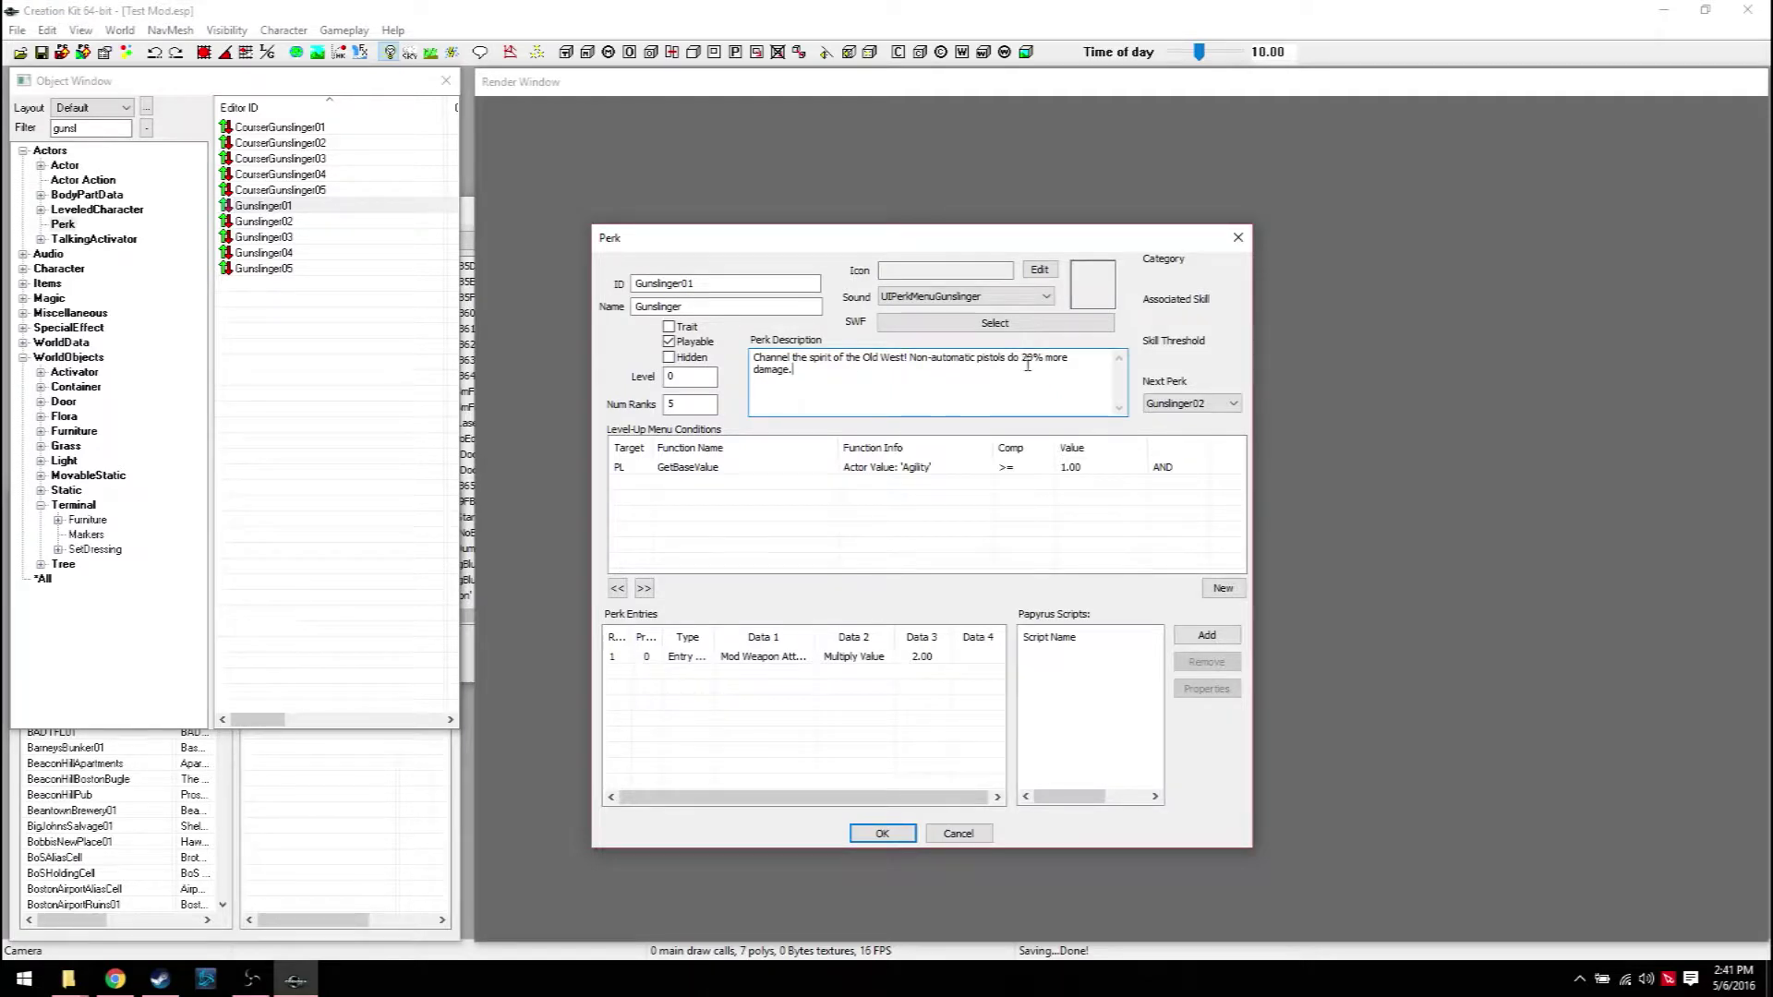
{"action": "left_click_drag", "start_coordinate": [1022, 359], "coordinate": [1029, 359]}
{"action": "type", "text": "10"}
{"action": "key", "text": "BackSpace"}
{"action": "type", "text": "0"}
{"action": "left_click", "coordinate": [914, 389]}
{"action": "left_click", "coordinate": [881, 832]}
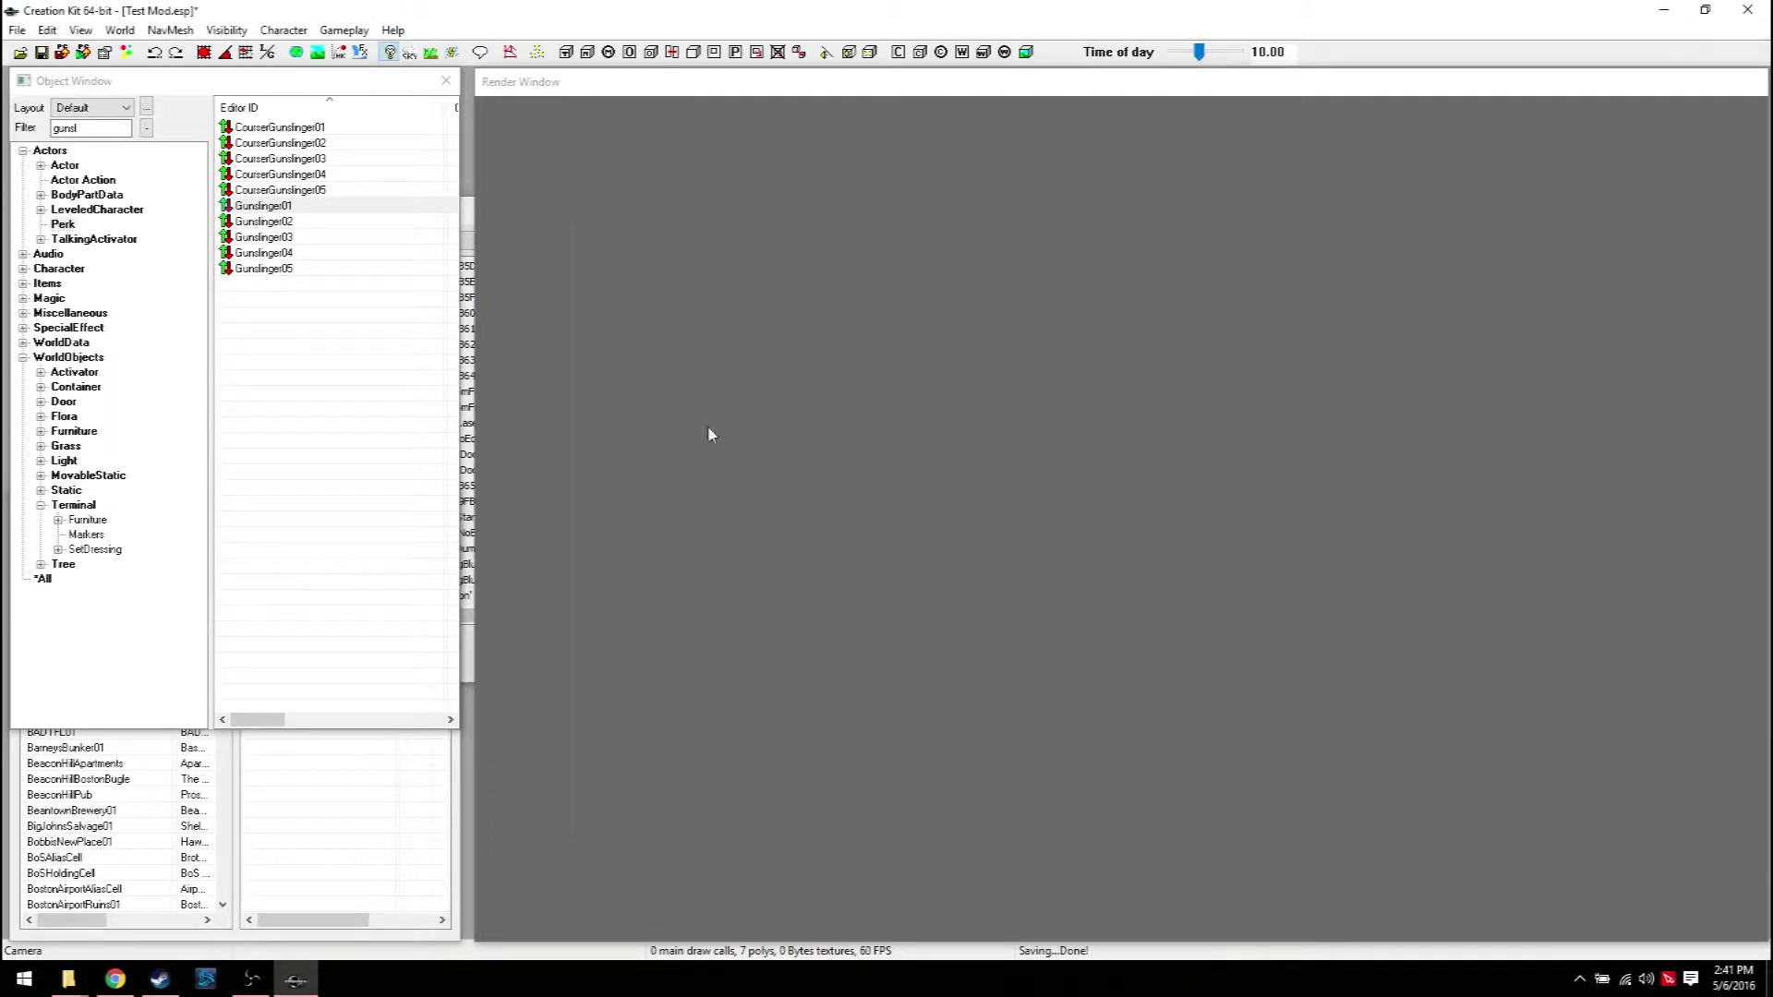
Save the plugin, then set the weapon attack damage multiplier in Gunslinger02's perk entry to 3.00
{"action": "left_click", "coordinate": [41, 53]}
{"action": "double_click", "coordinate": [301, 223]}
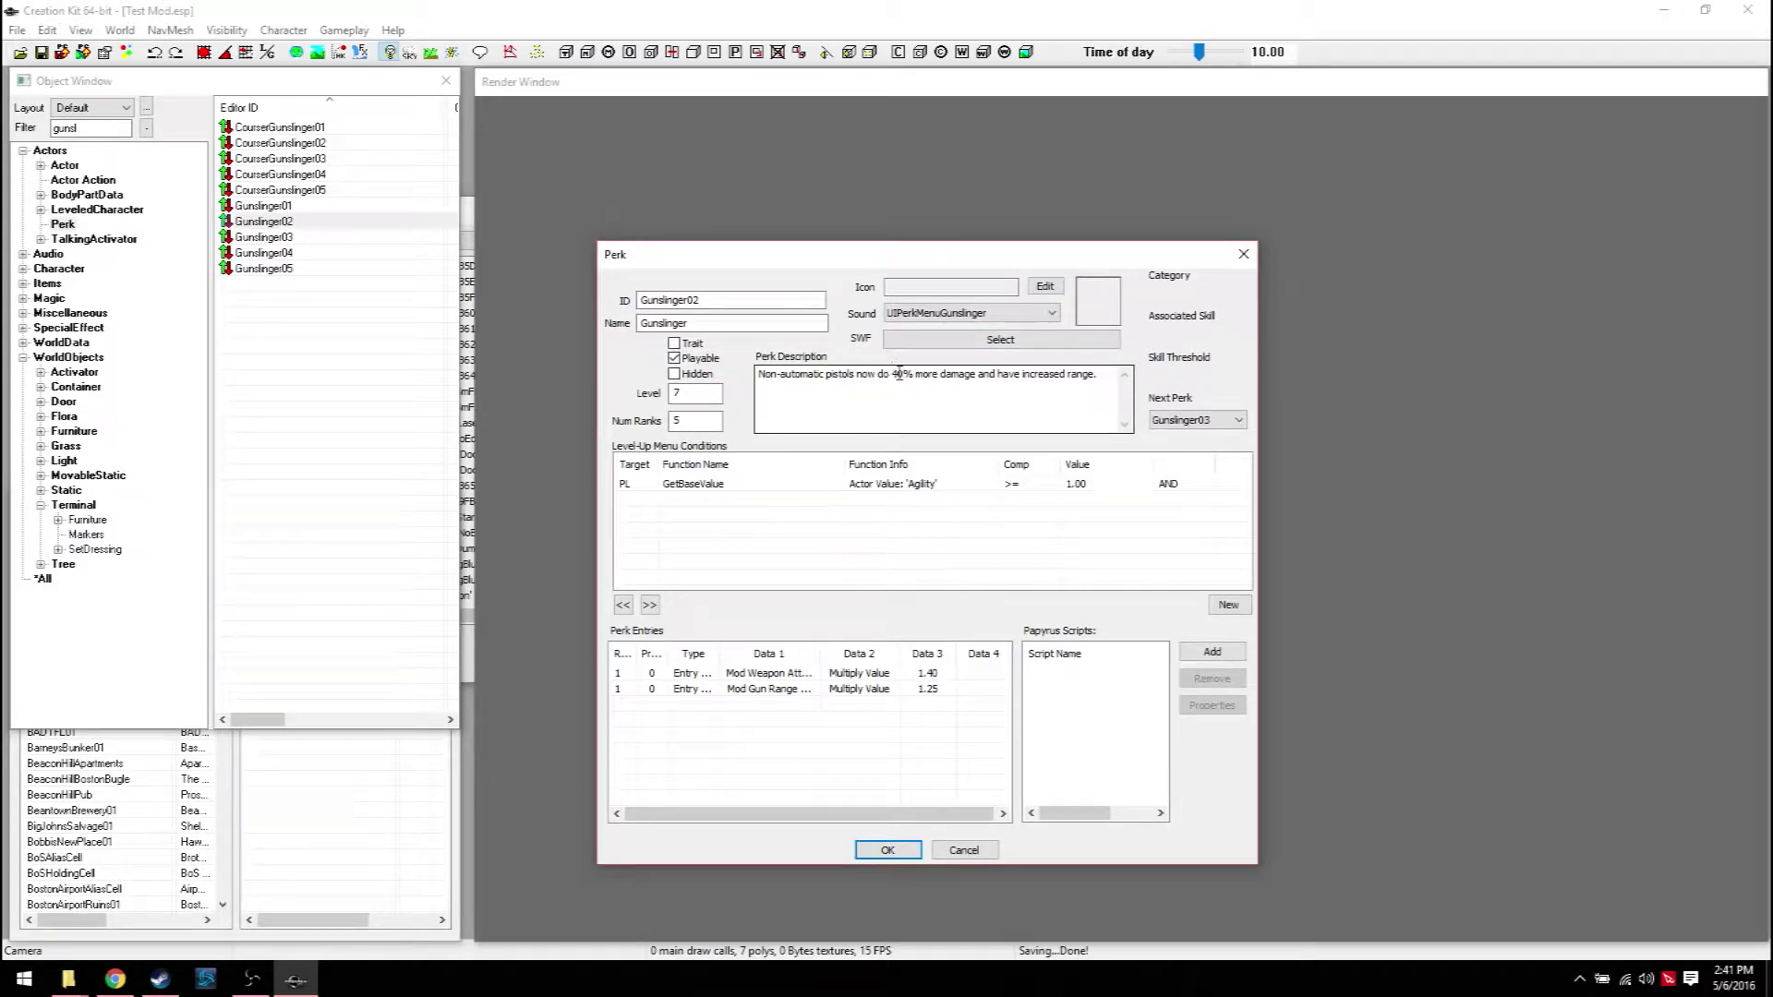
{"action": "double_click", "coordinate": [936, 677]}
{"action": "left_click", "coordinate": [1357, 382]}
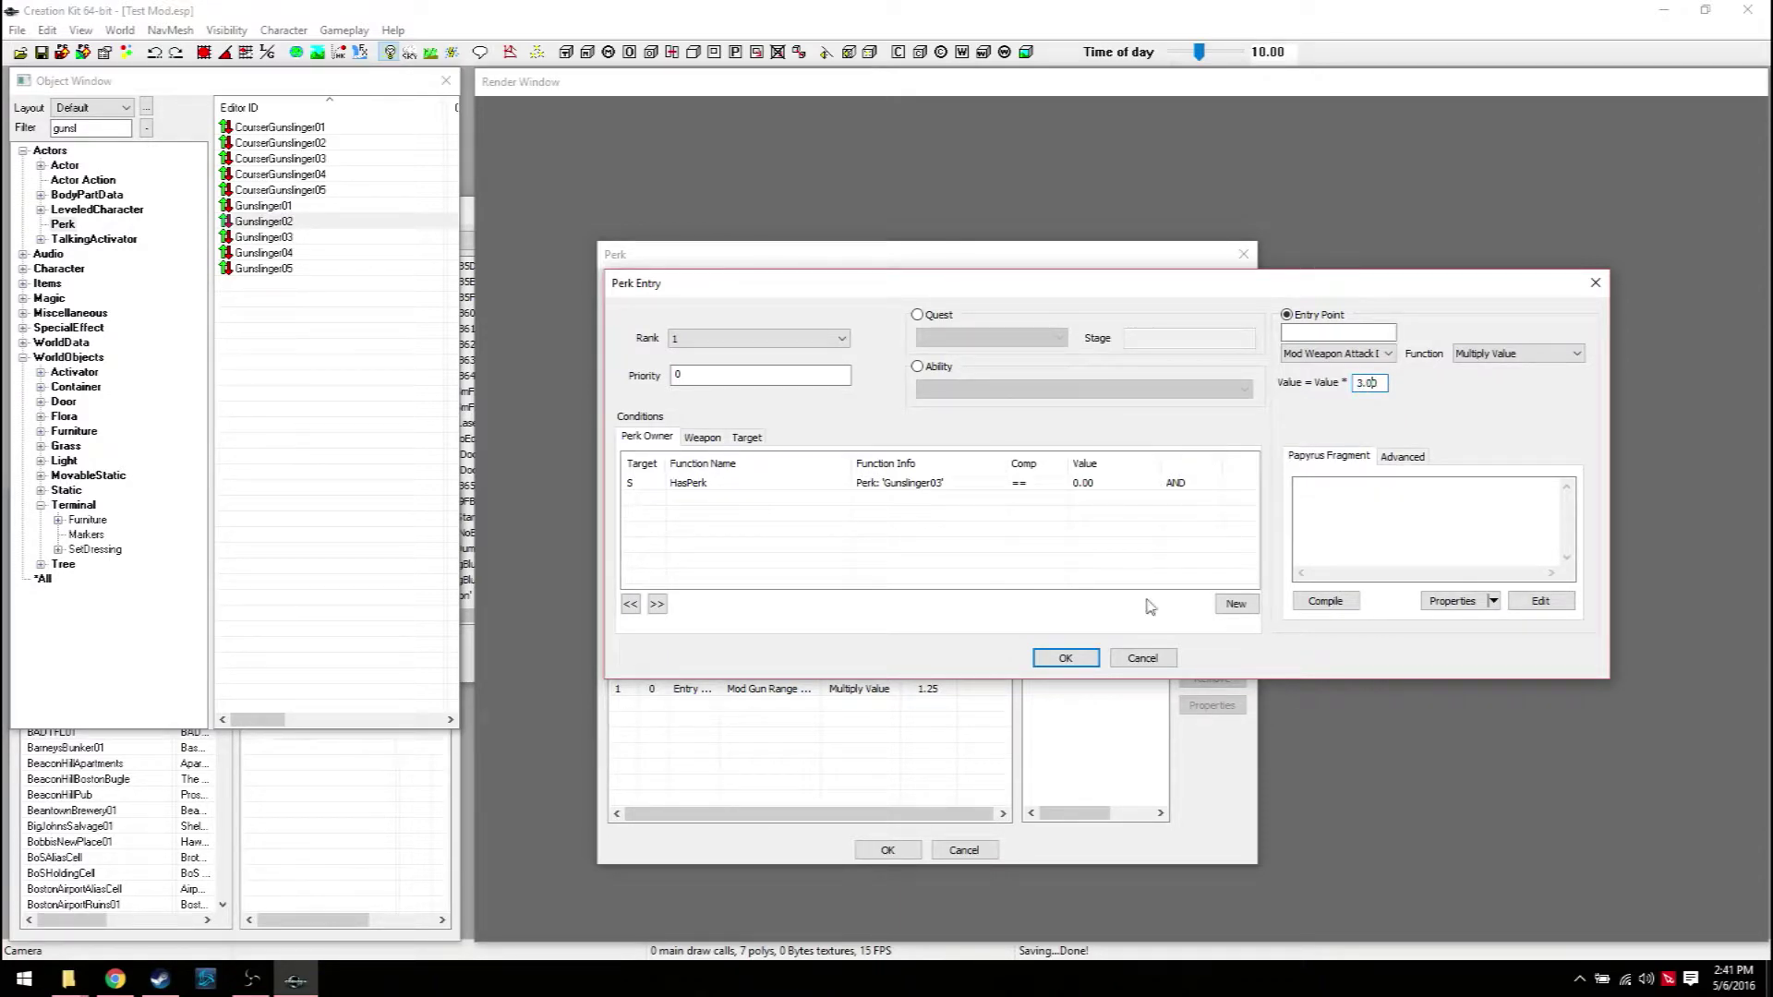
{"action": "left_click", "coordinate": [1065, 658]}
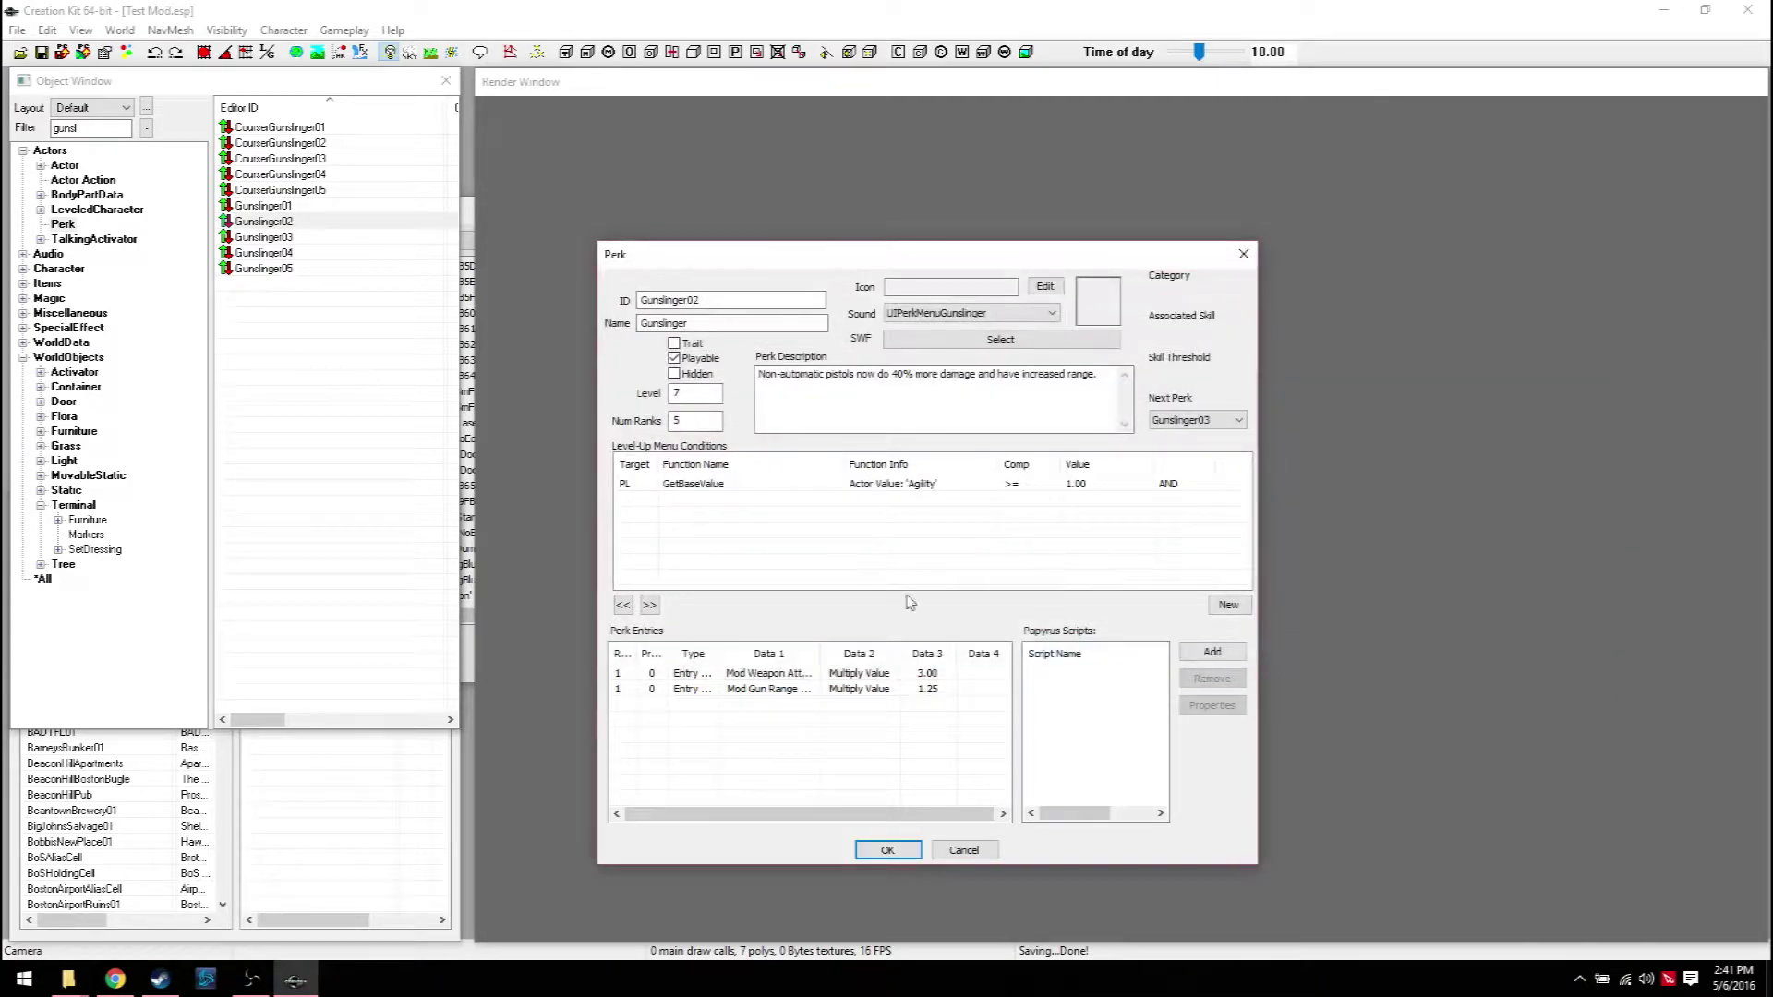
Change the damage bonus in Gunslinger02's perk description to 200%, accept the perk changes and save the plugin
{"action": "left_click", "coordinate": [825, 689]}
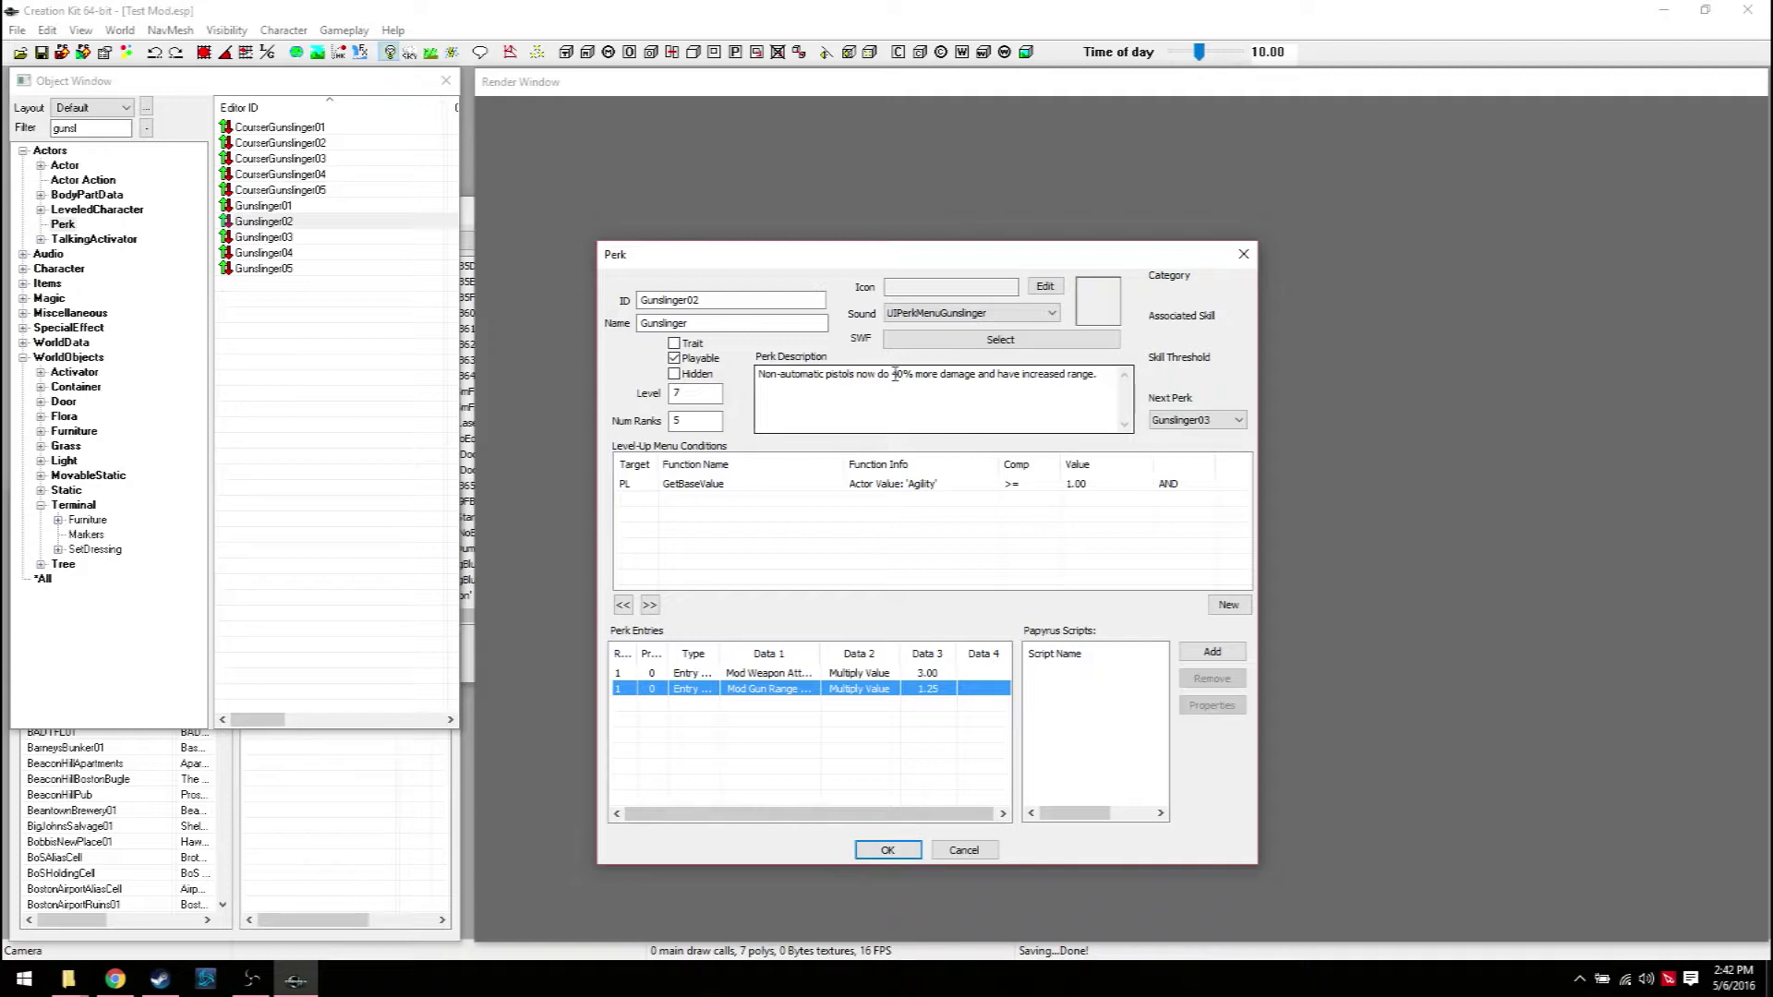
{"action": "left_click_drag", "start_coordinate": [892, 375], "coordinate": [897, 376]}
{"action": "type", "text": "20"}
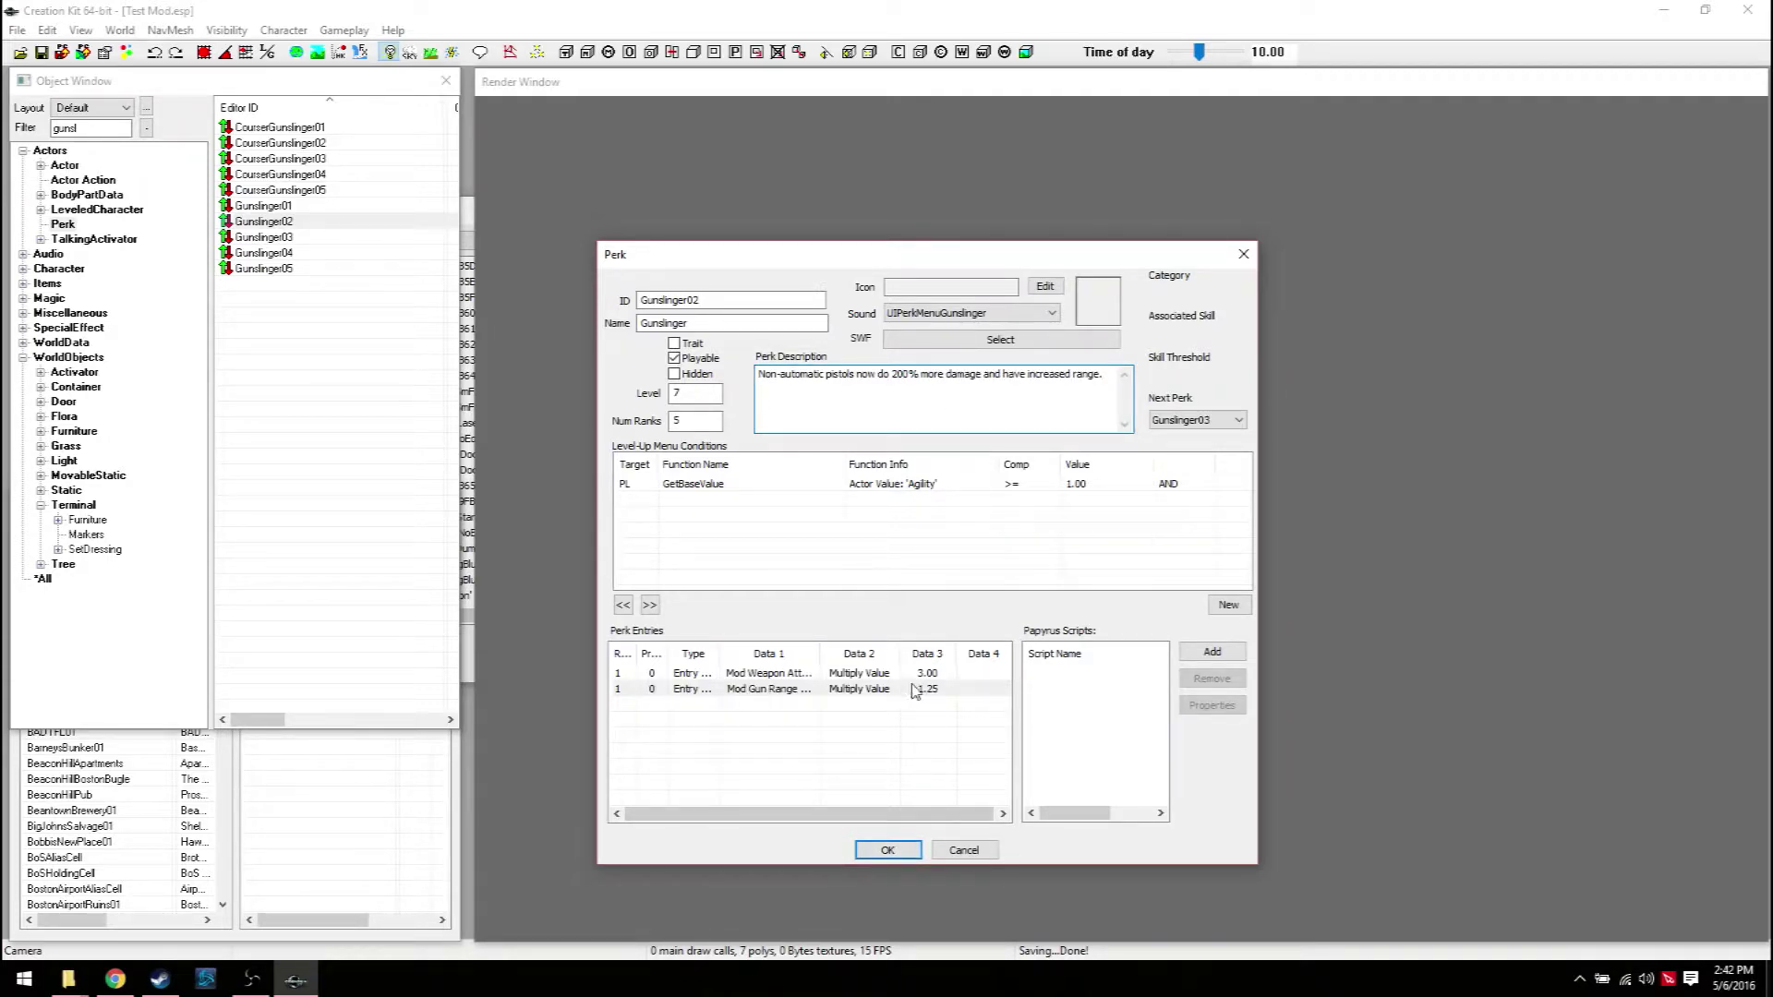
{"action": "left_click", "coordinate": [886, 850]}
{"action": "left_click", "coordinate": [41, 52]}
{"action": "left_click", "coordinate": [272, 236]}
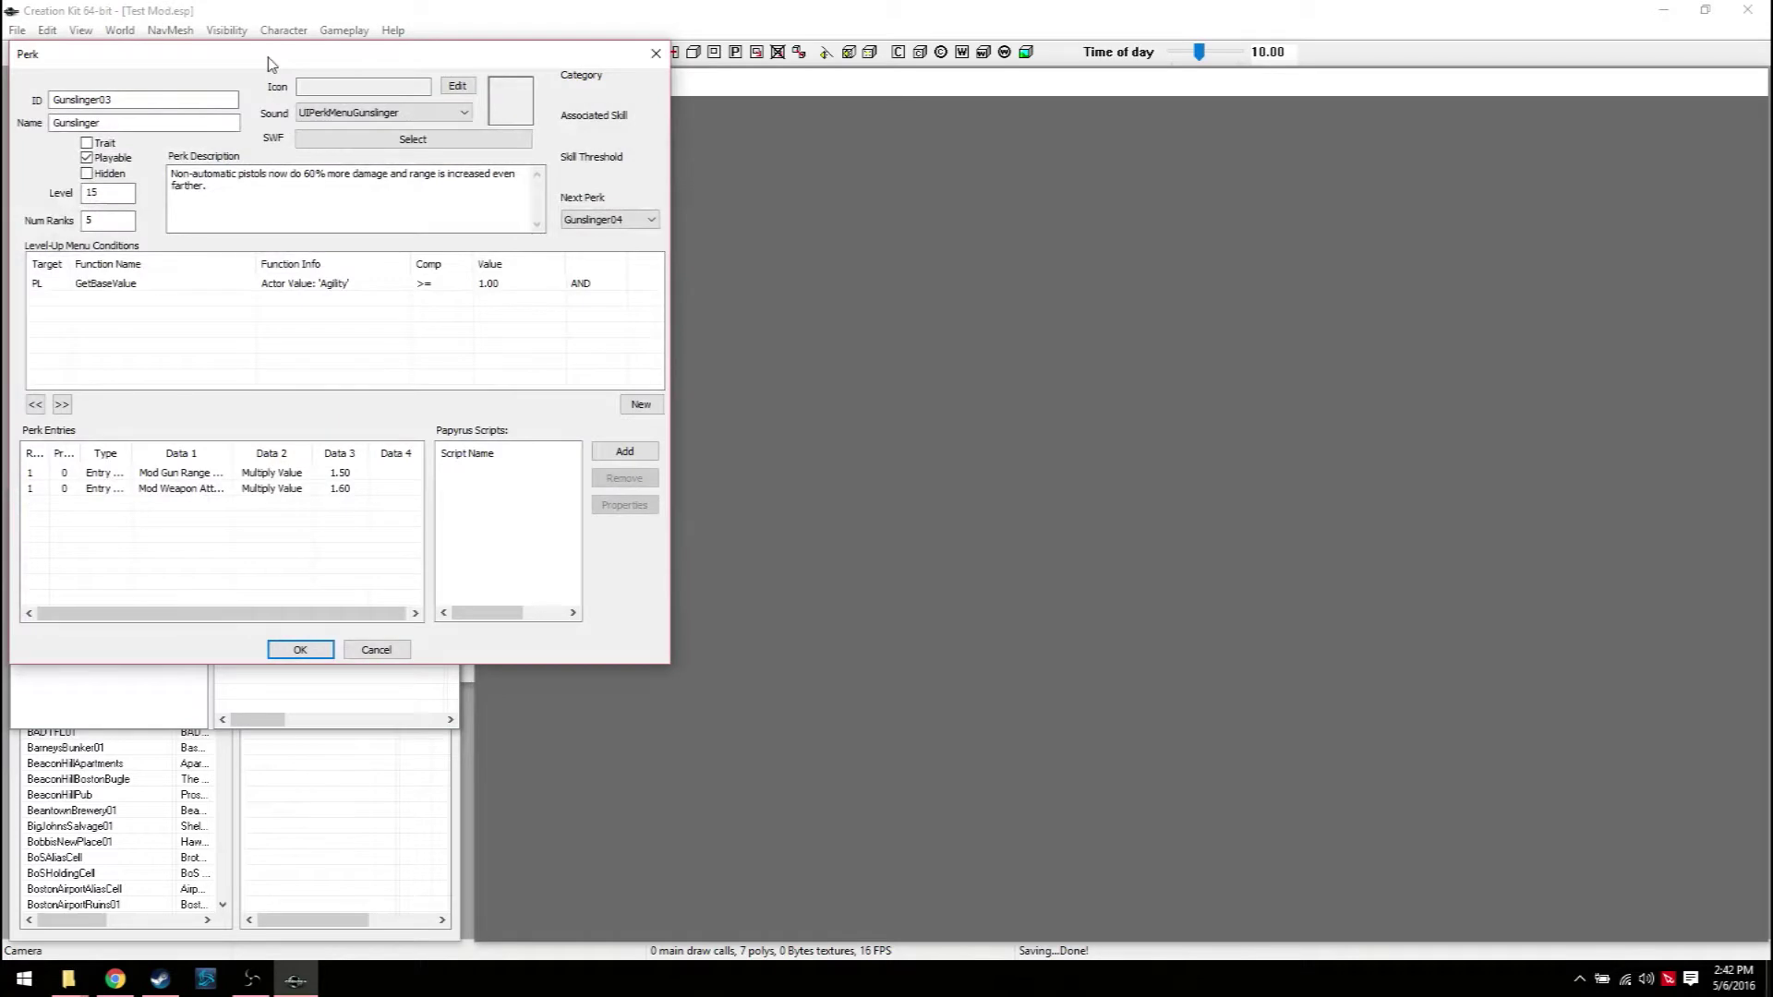
{"action": "left_click_drag", "start_coordinate": [270, 56], "coordinate": [880, 197]}
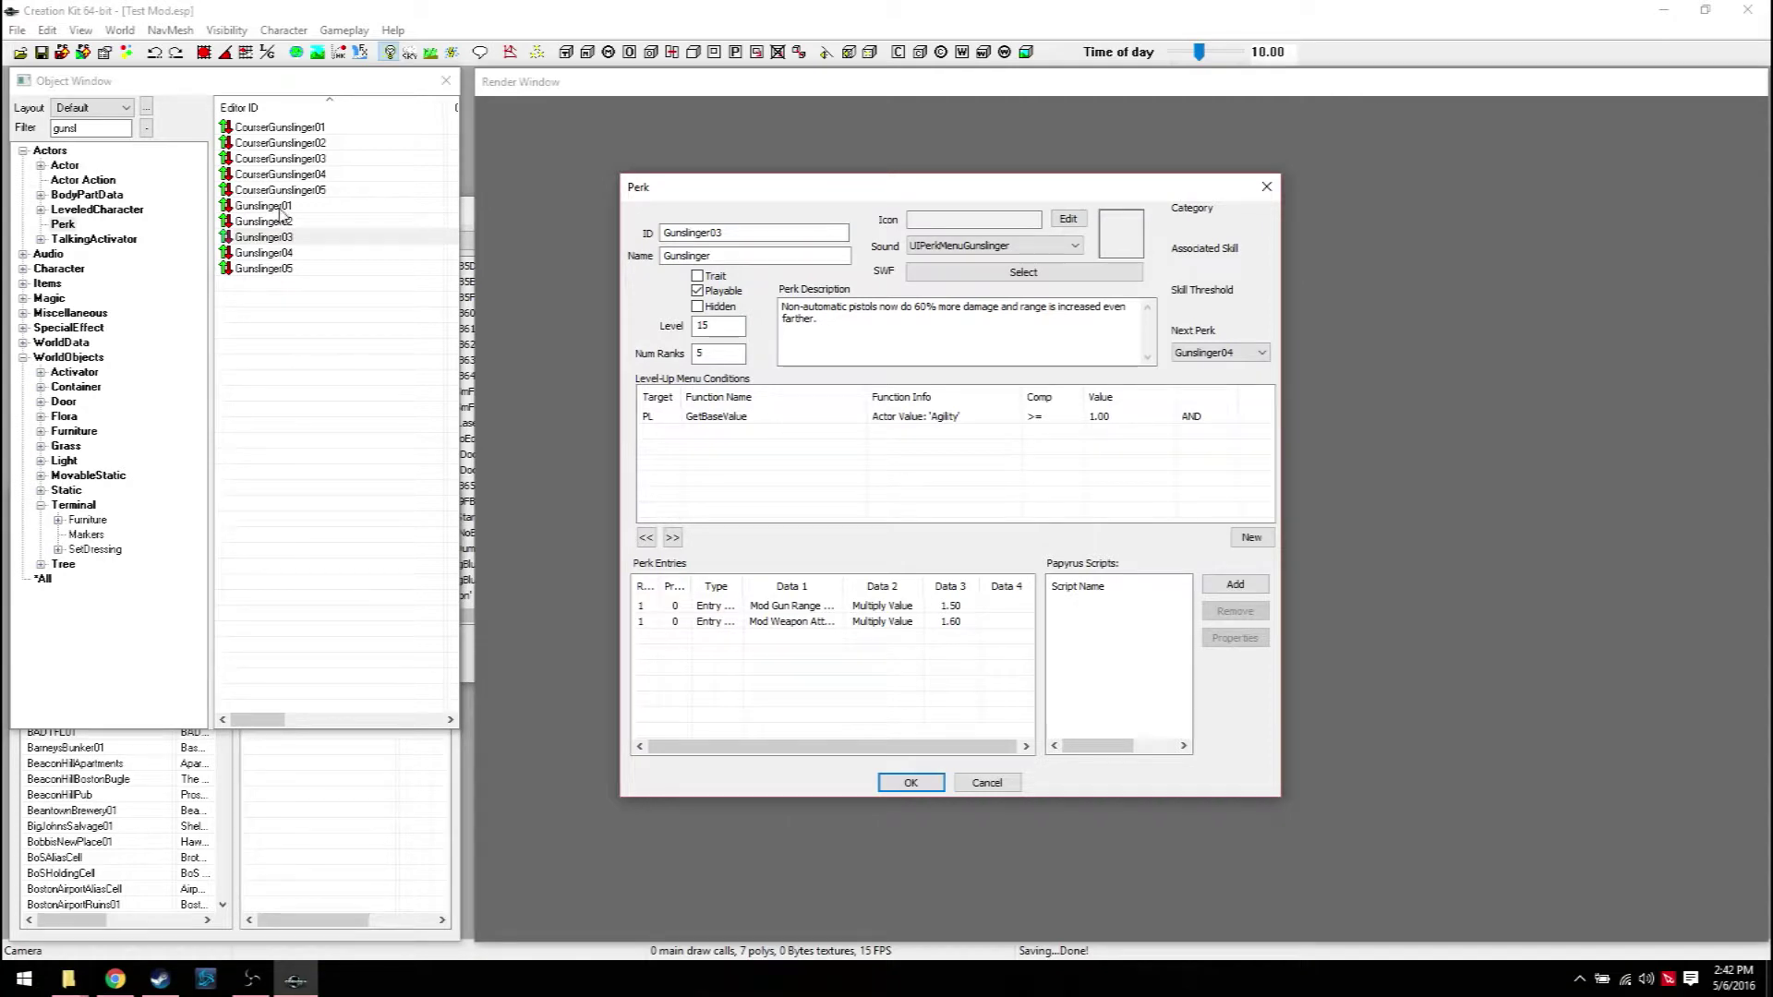
{"action": "double_click", "coordinate": [951, 610]}
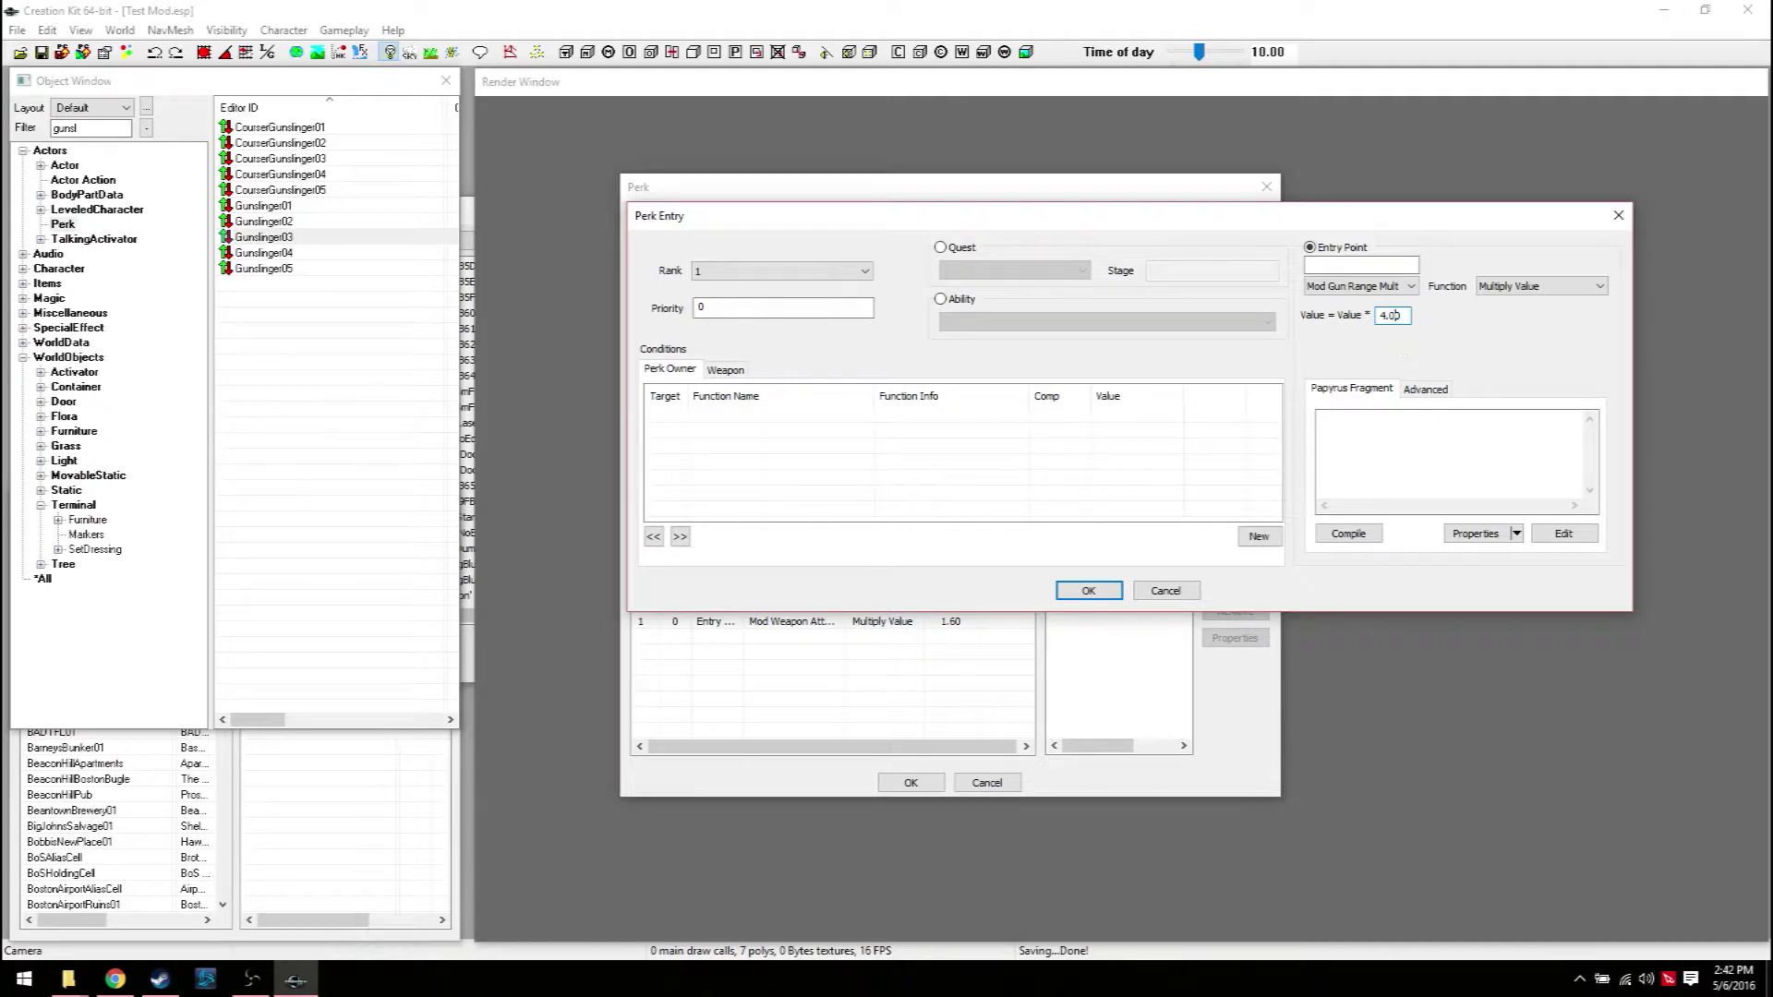
{"action": "left_click", "coordinate": [1089, 592]}
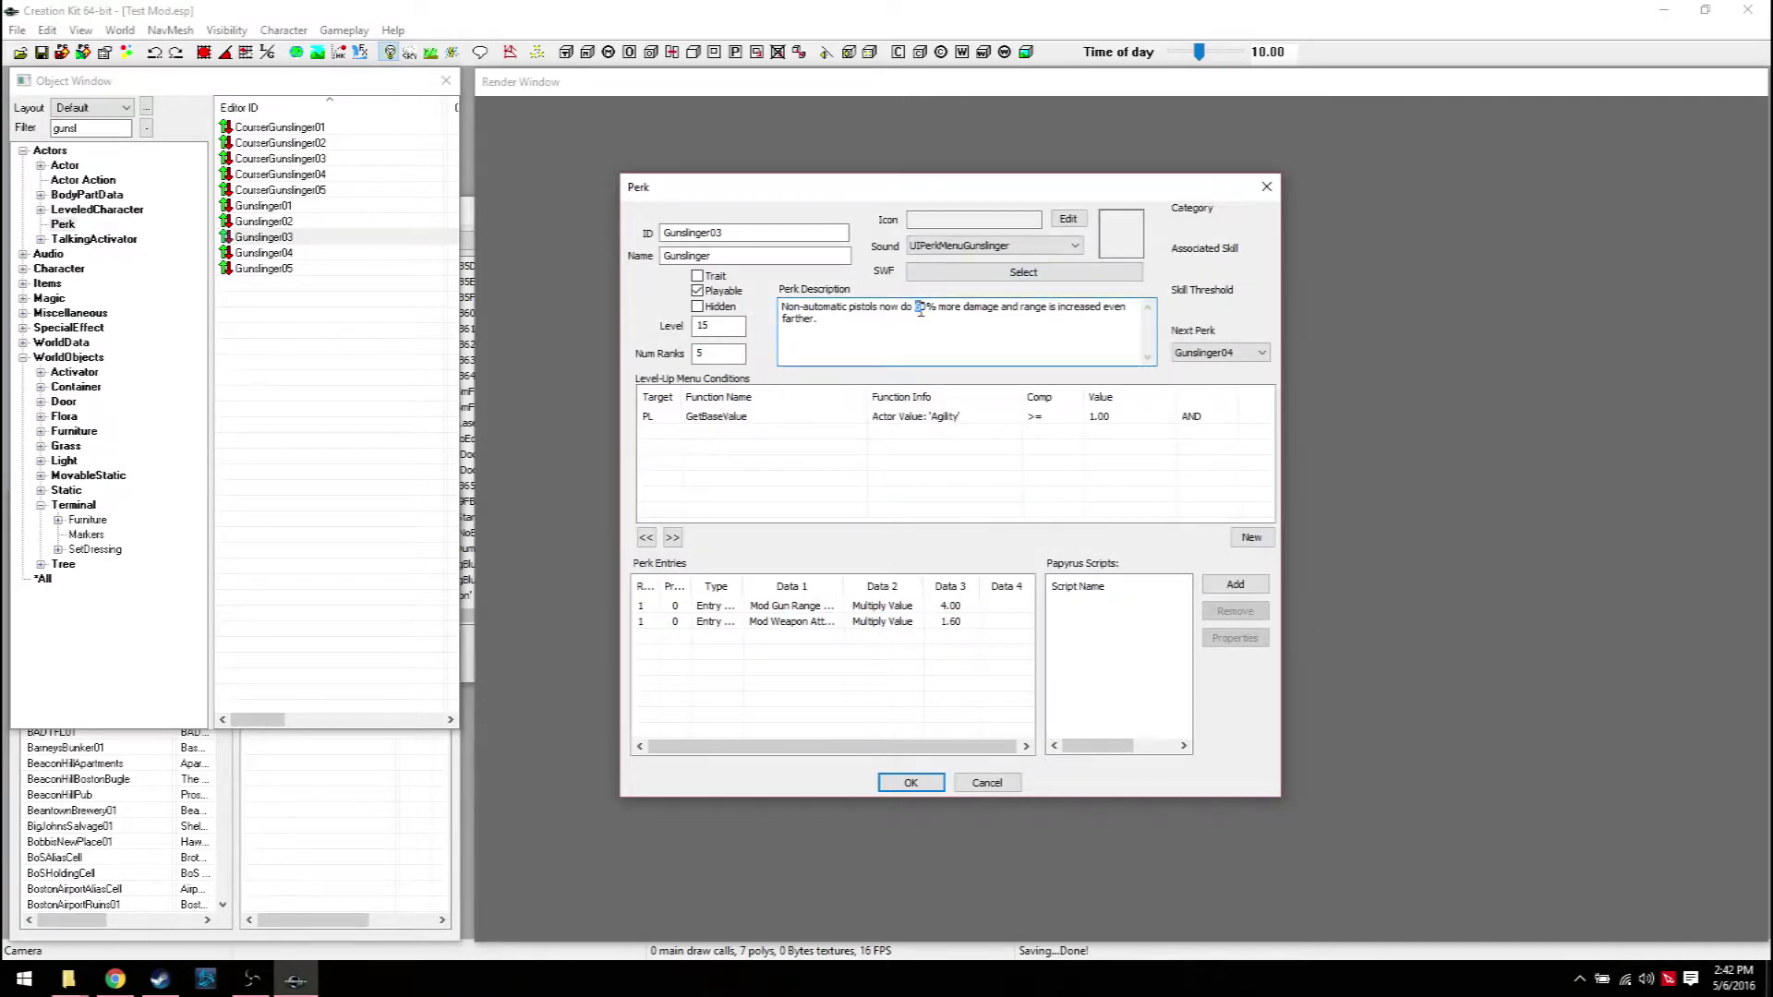
{"action": "type", "text": "30"}
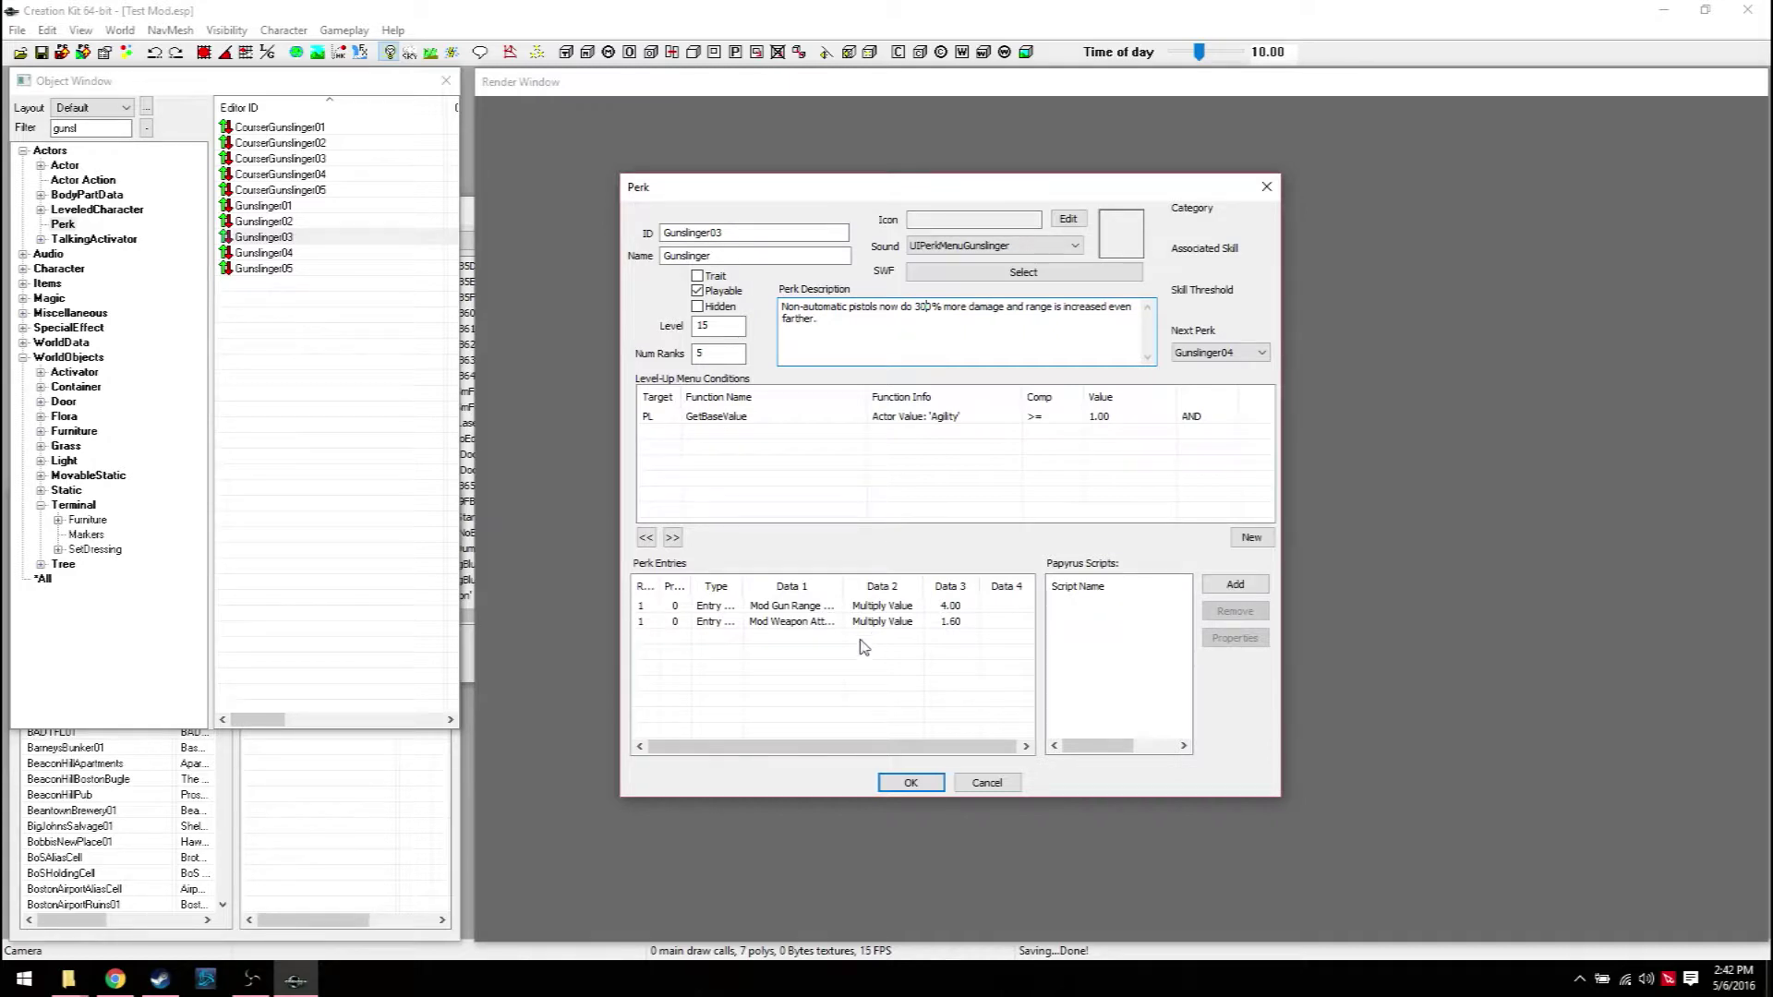
{"action": "left_click_drag", "start_coordinate": [839, 587], "coordinate": [914, 587]}
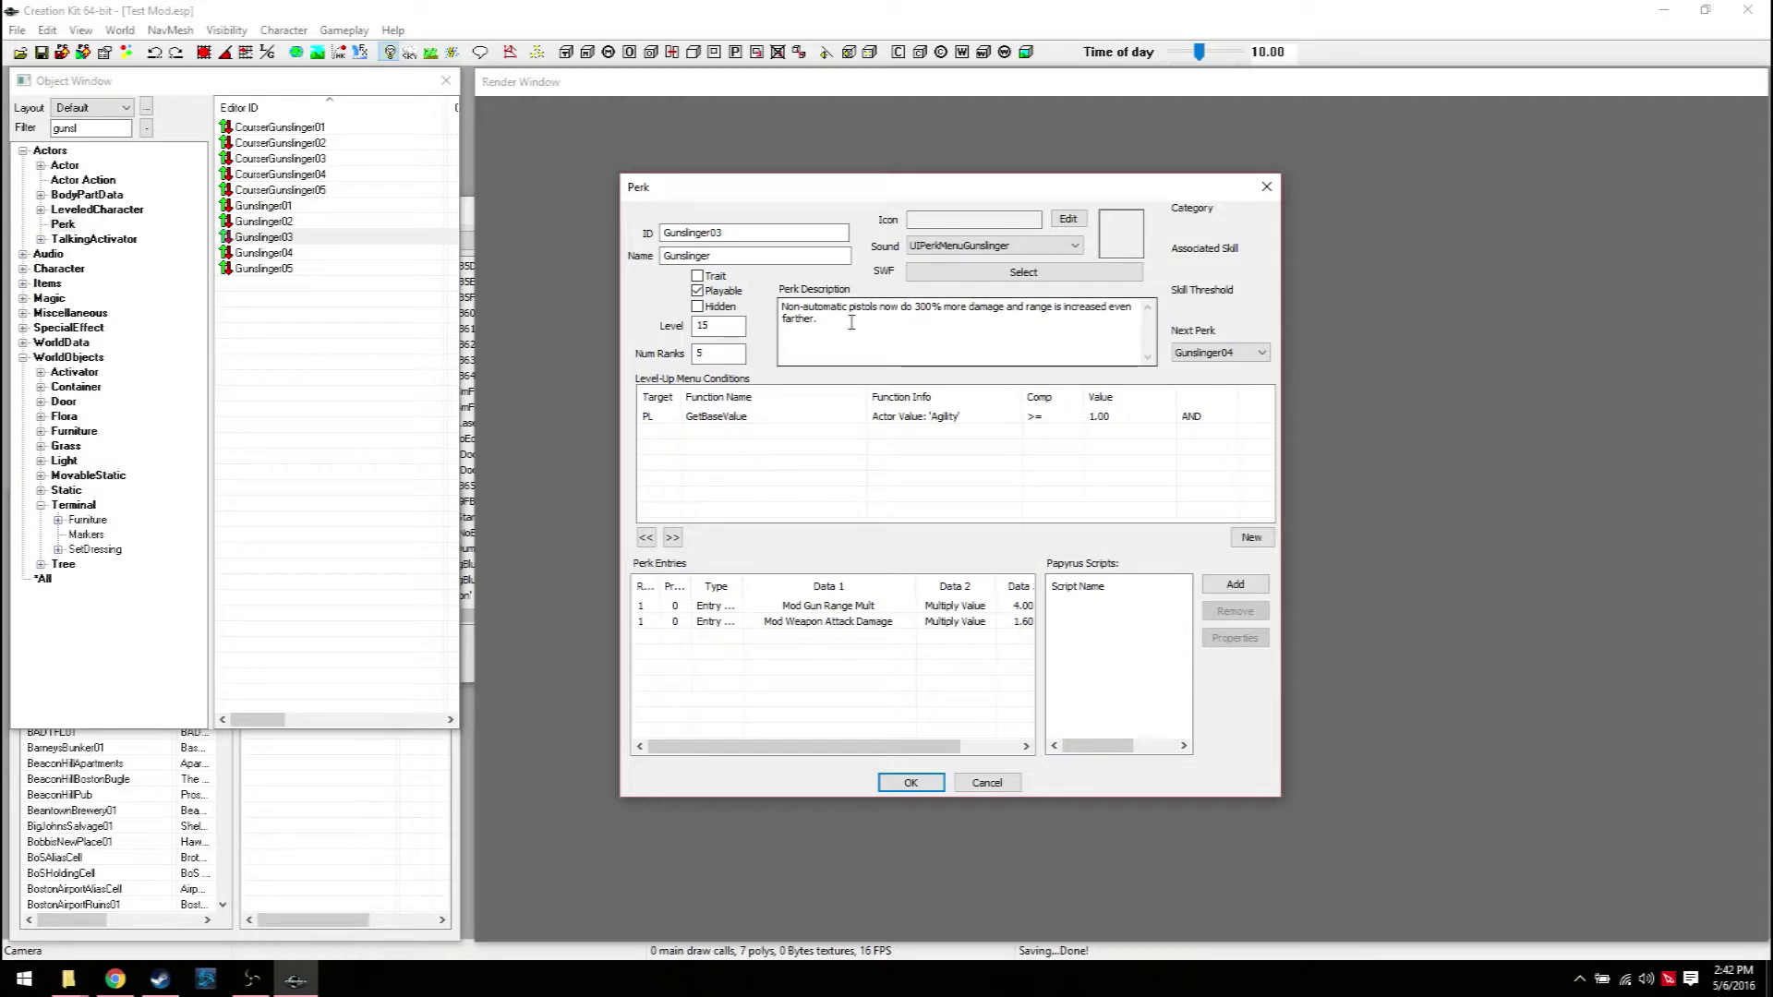
{"action": "left_click_drag", "start_coordinate": [826, 746], "coordinate": [872, 746]}
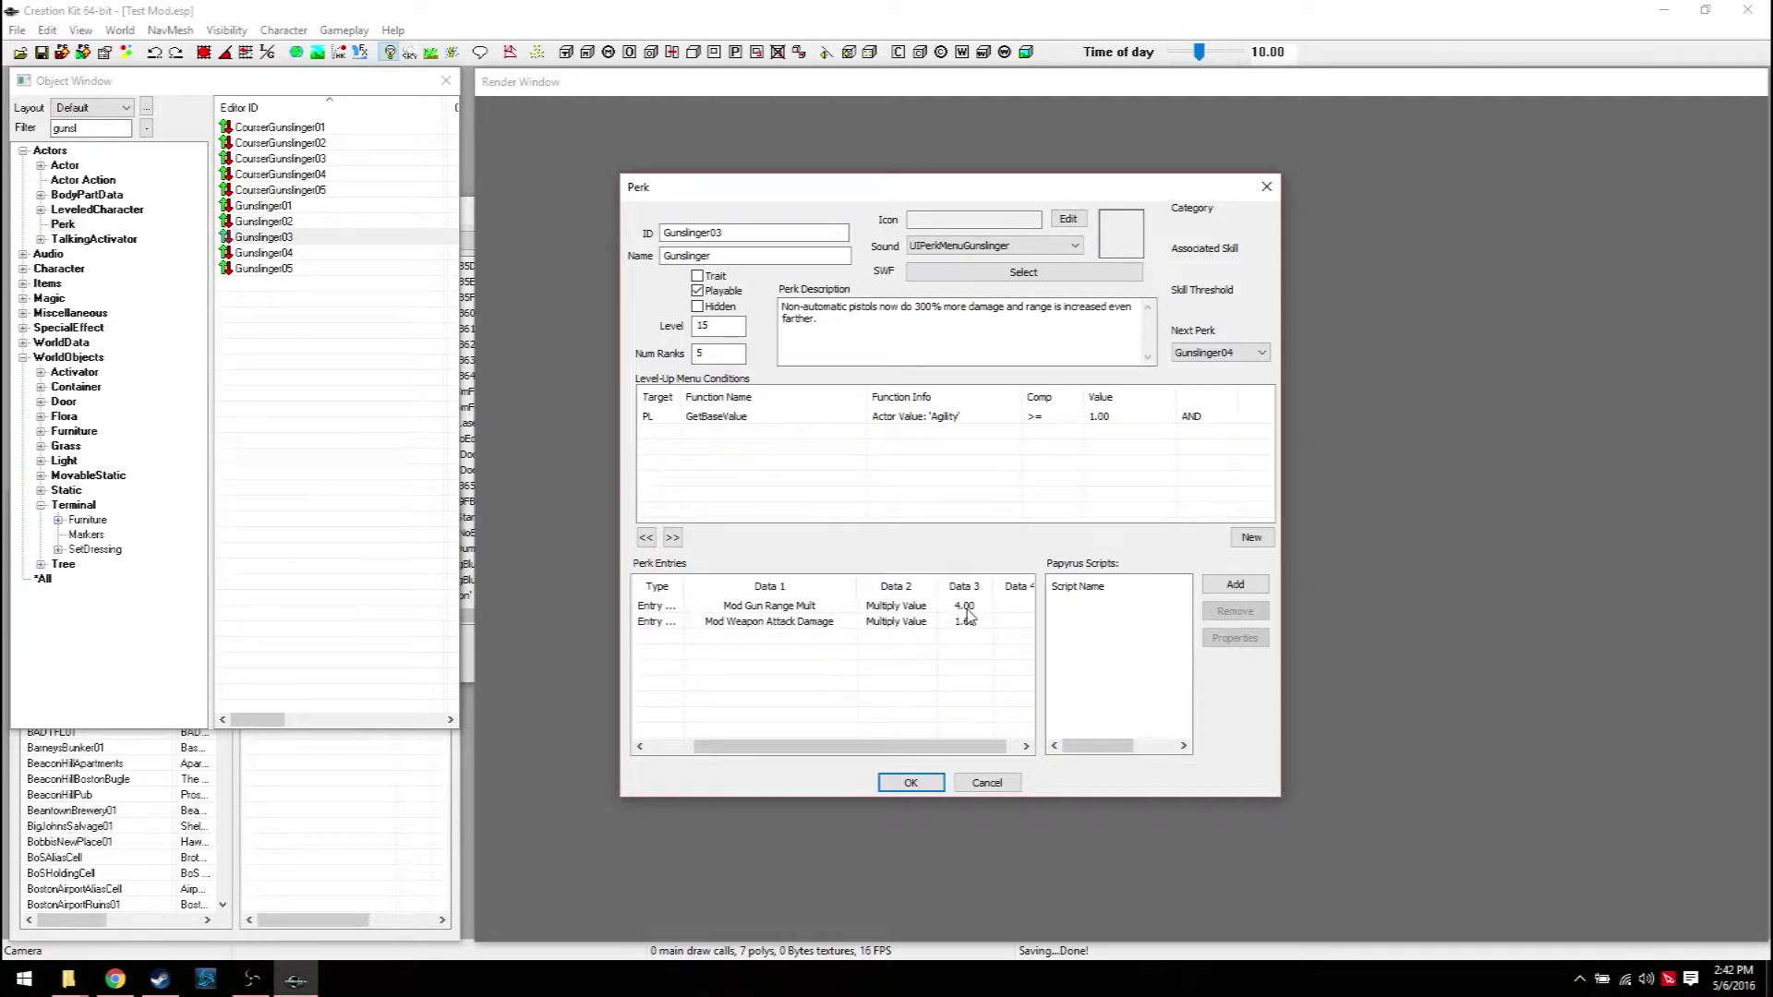
{"action": "double_click", "coordinate": [301, 223]}
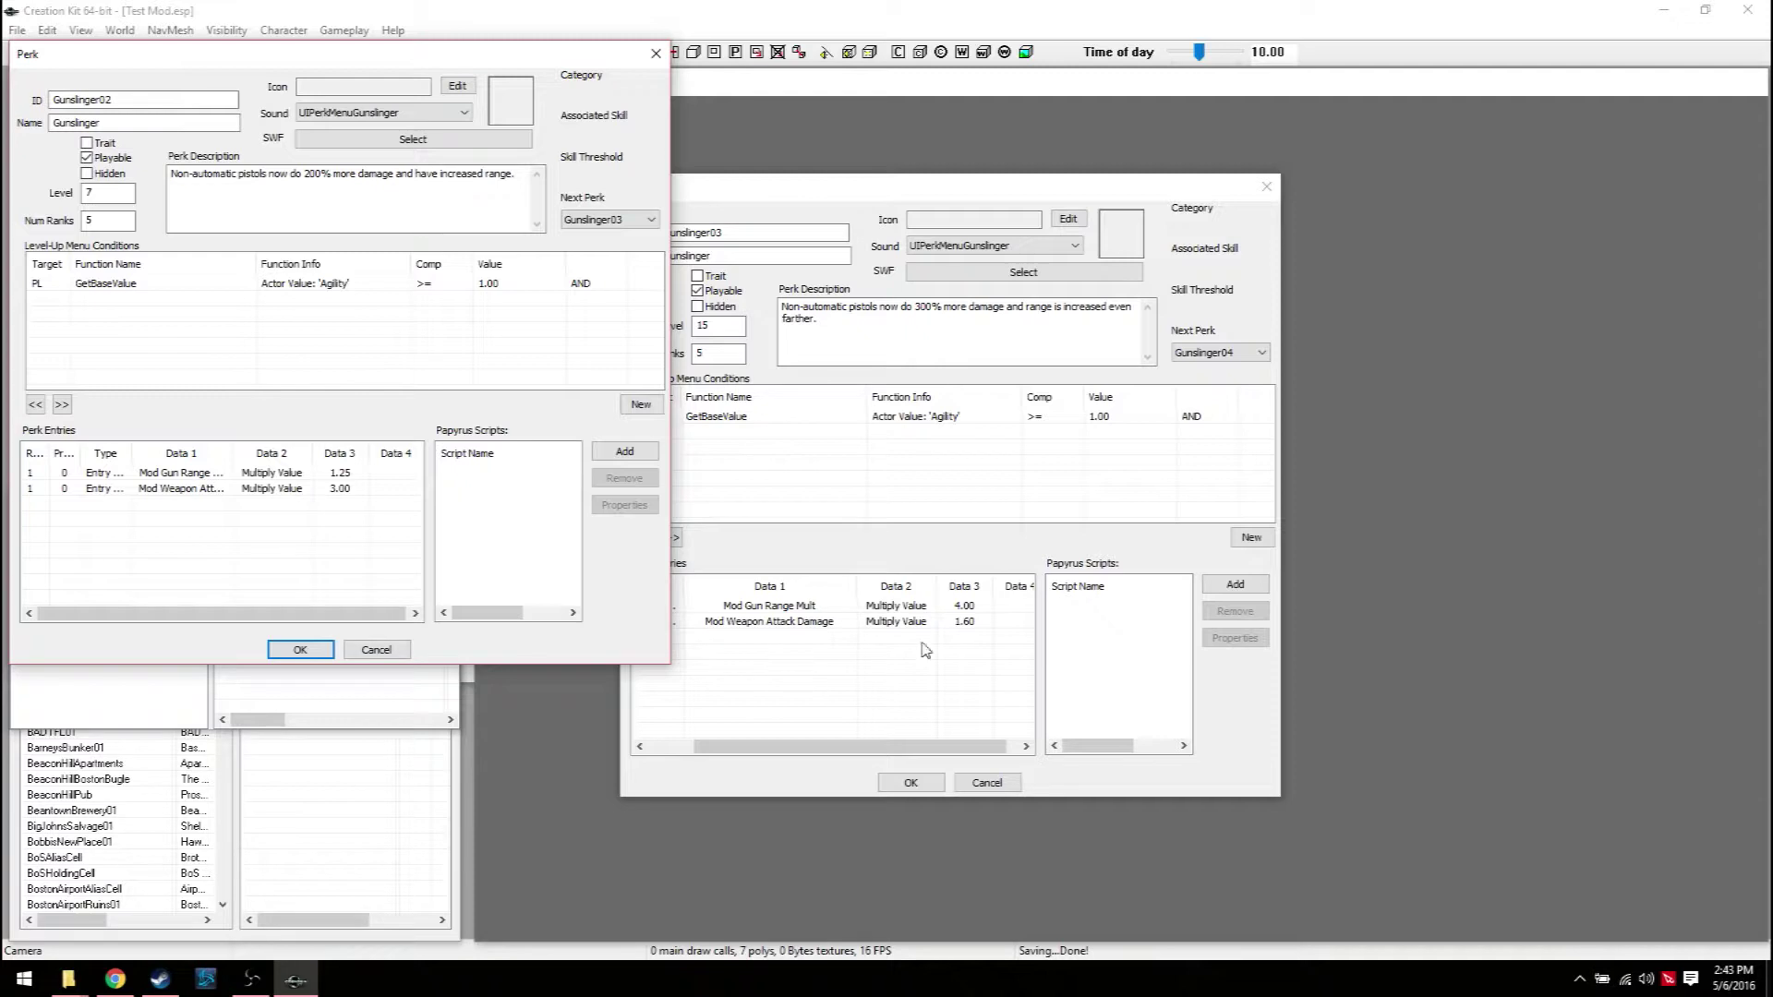
{"action": "left_click", "coordinate": [923, 677]}
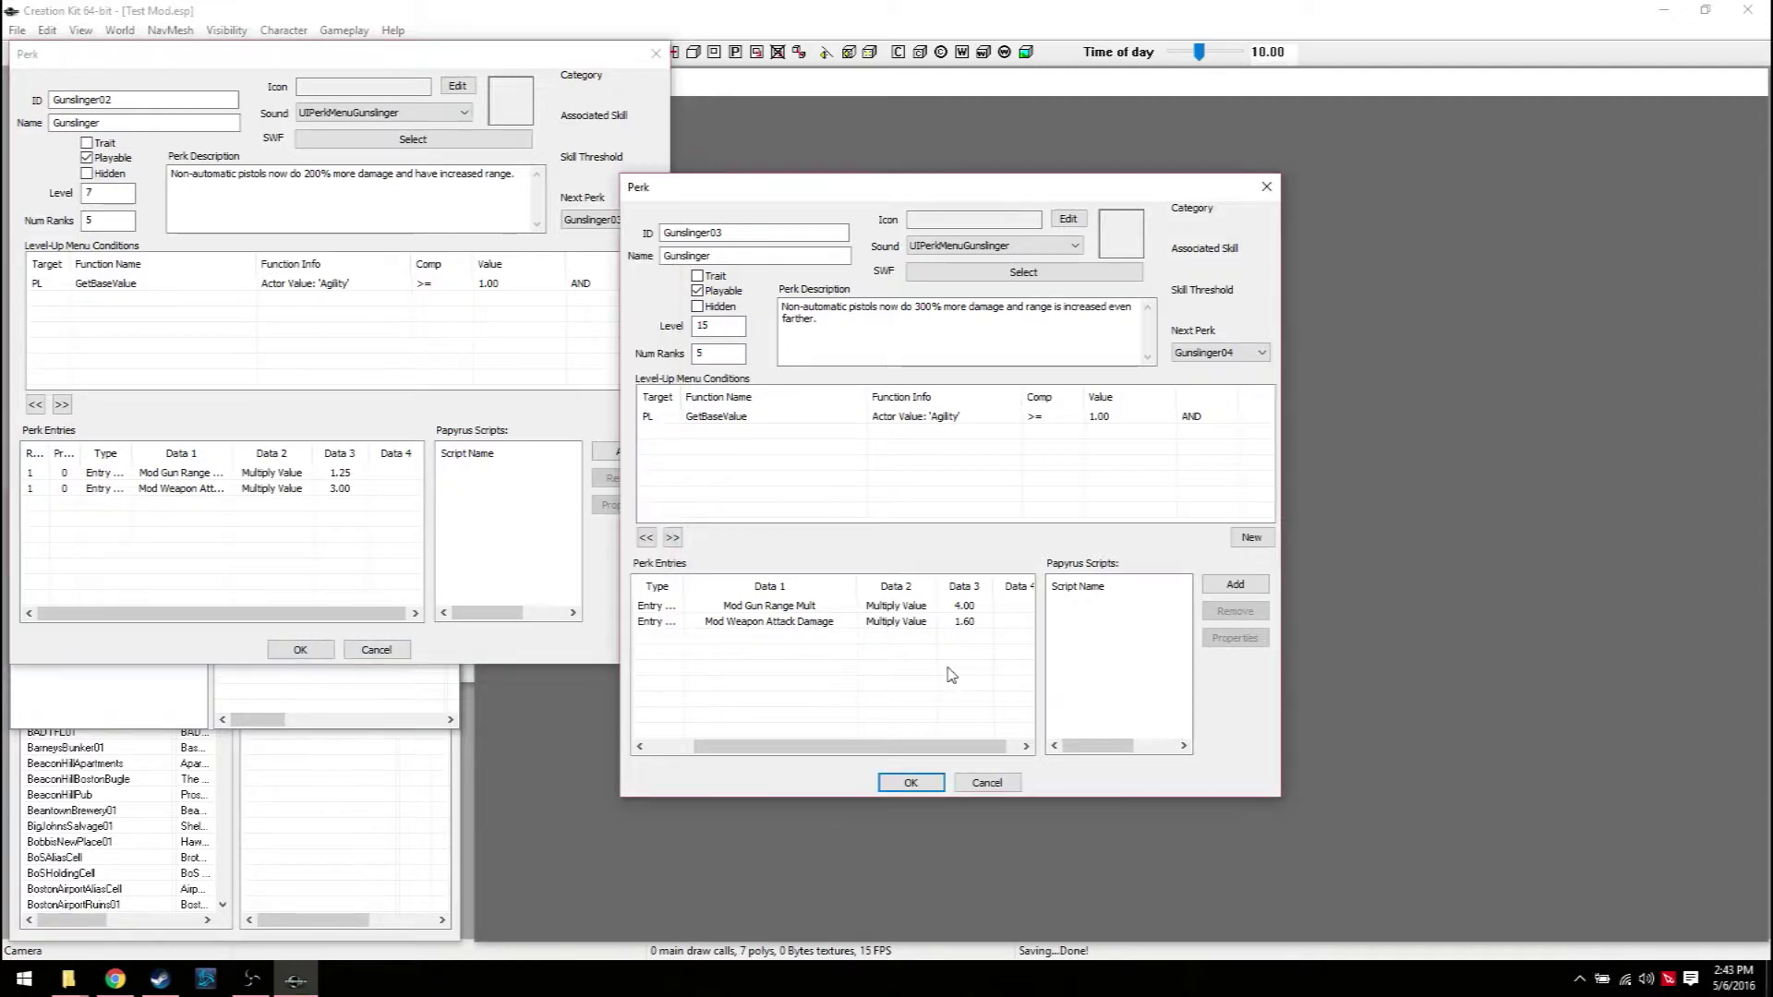
{"action": "left_click", "coordinate": [988, 782]}
Reopen Gunslinger03 beside Gunslinger02 and set its weapon attack damage multiplier to 4.00
{"action": "left_click_drag", "start_coordinate": [370, 54], "coordinate": [741, 78]}
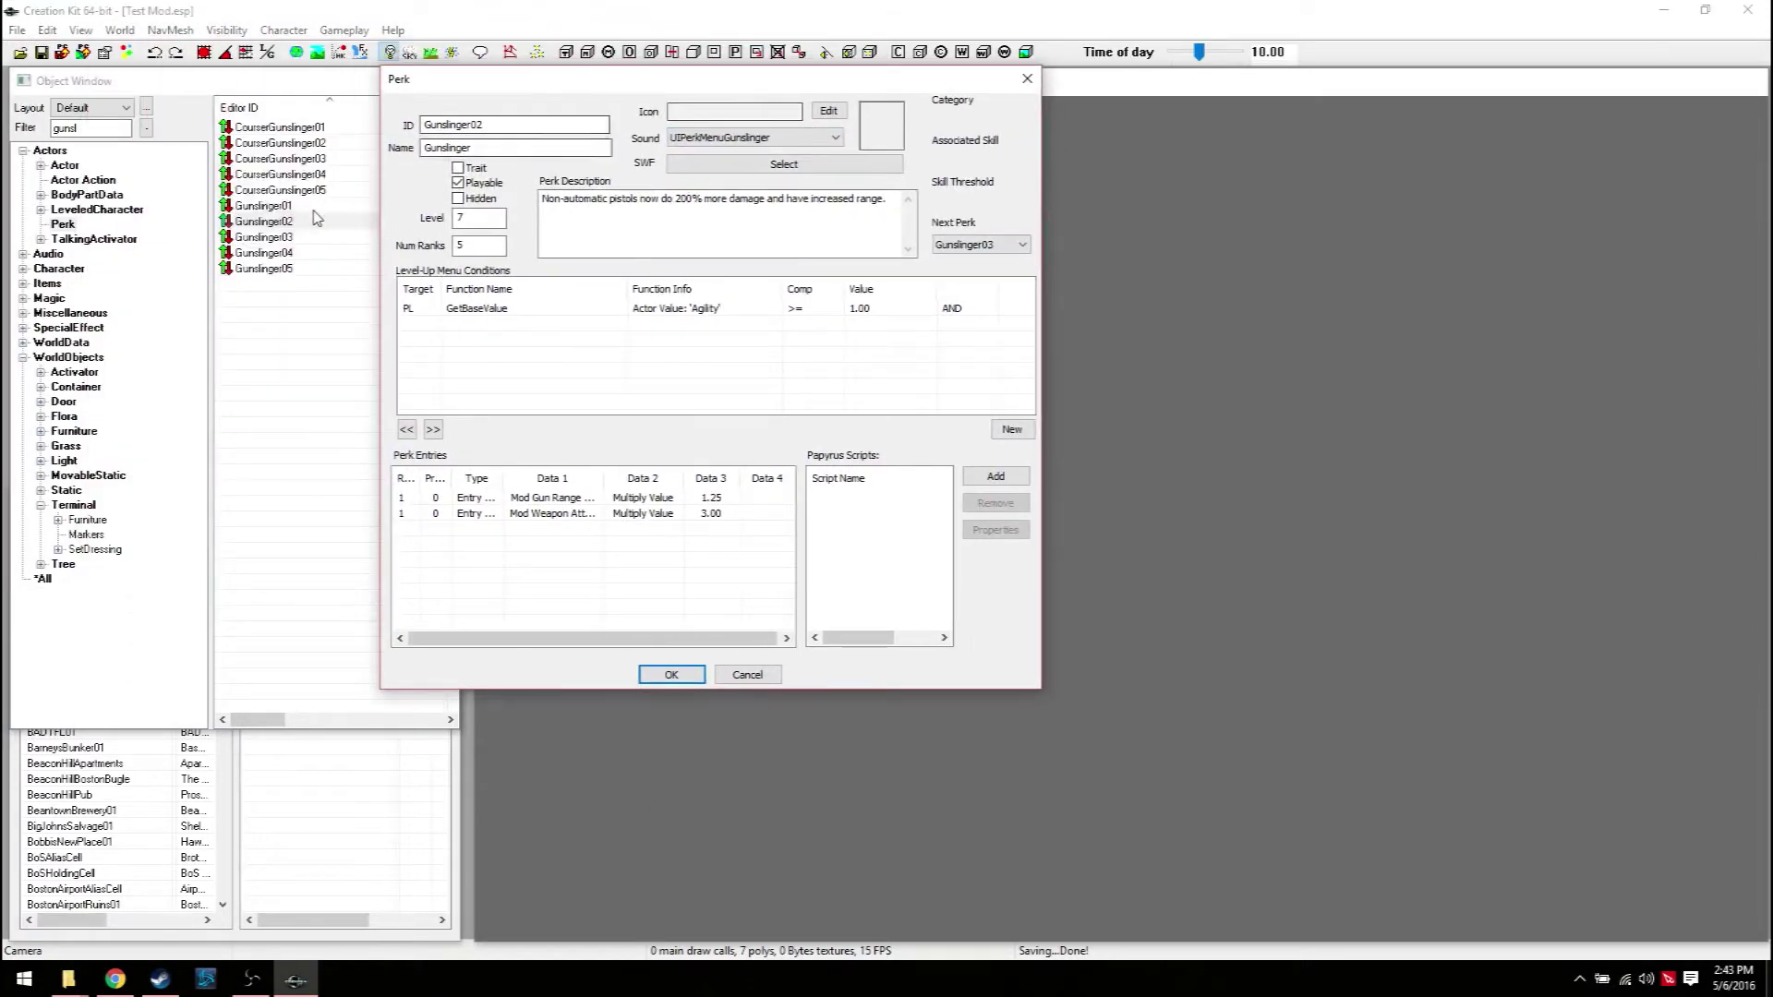
{"action": "double_click", "coordinate": [277, 237]}
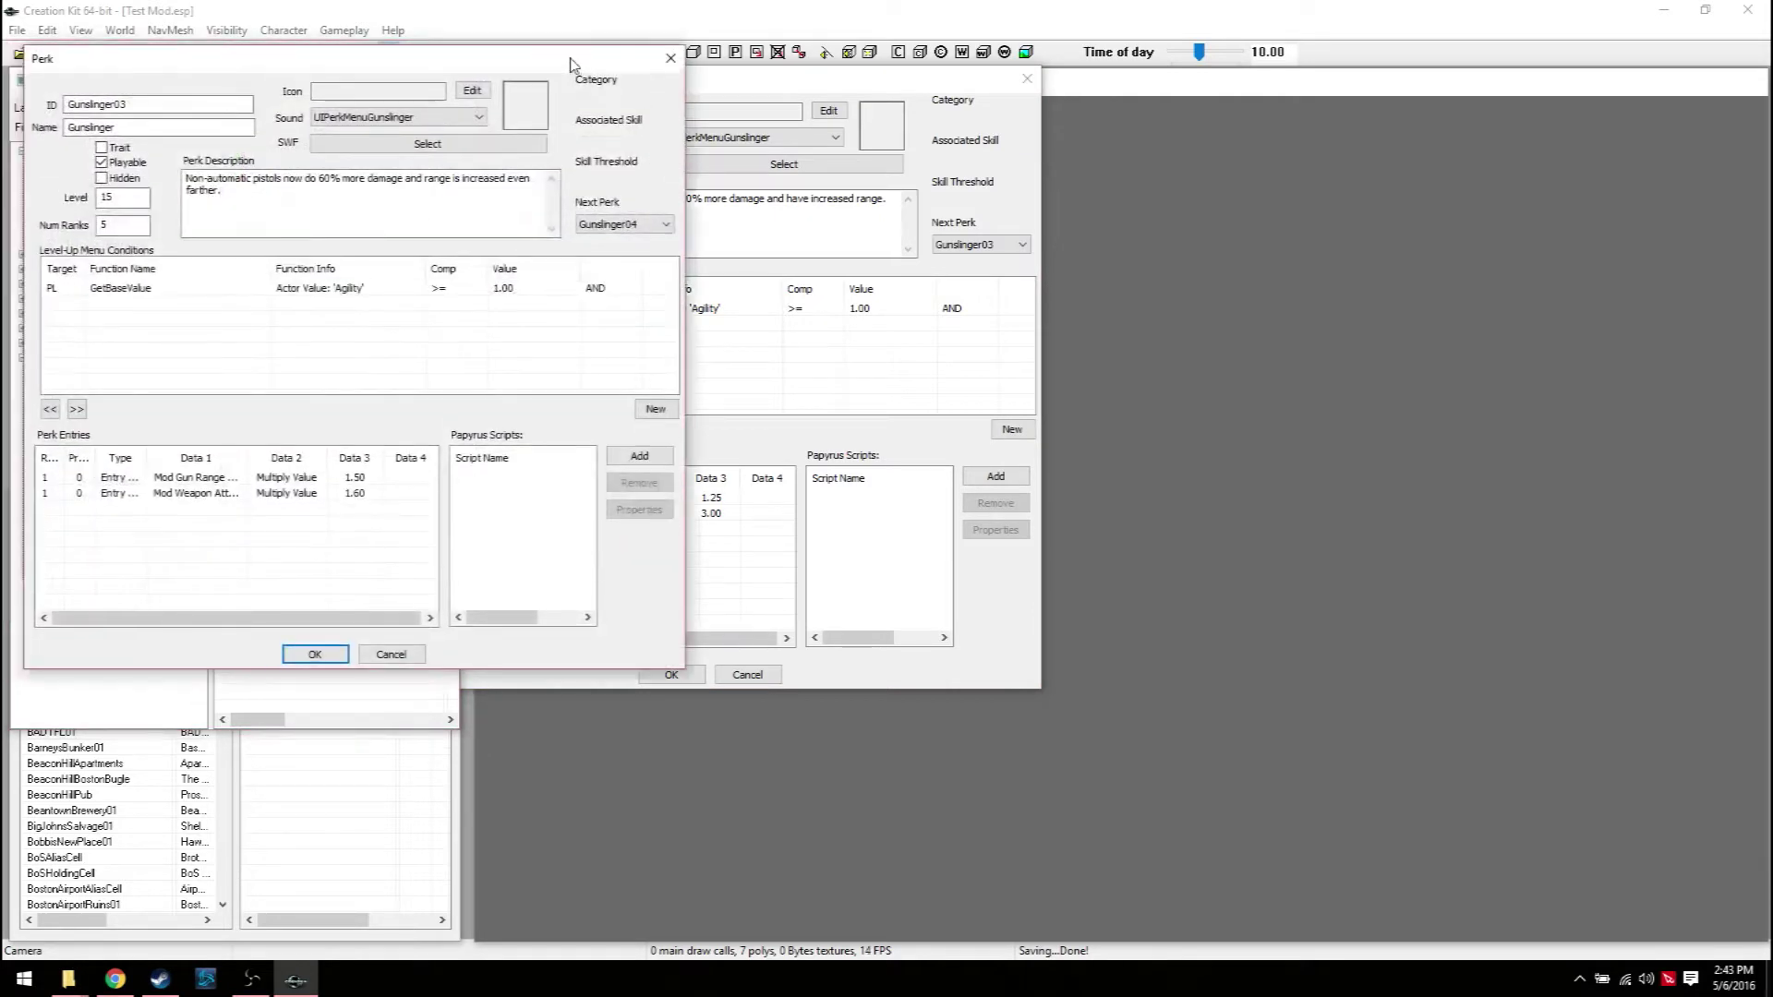
{"action": "left_click_drag", "start_coordinate": [570, 64], "coordinate": [1333, 242]}
{"action": "double_click", "coordinate": [960, 672]}
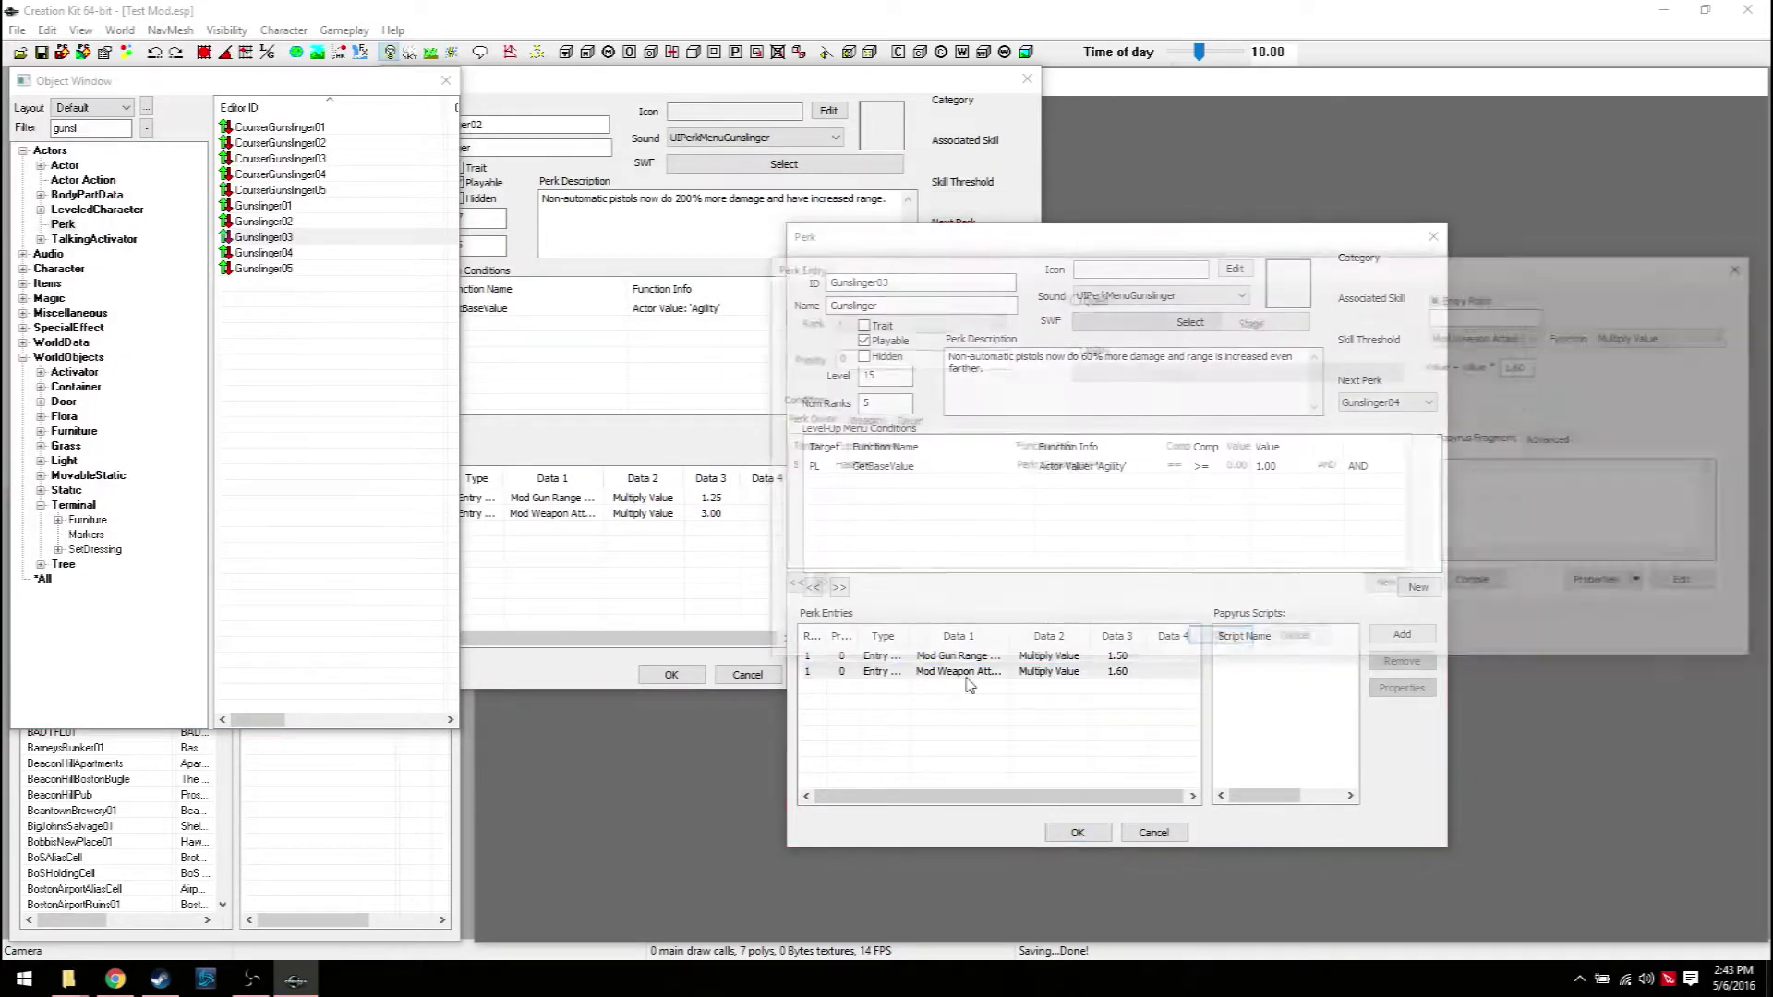
{"action": "left_click", "coordinate": [1514, 366]}
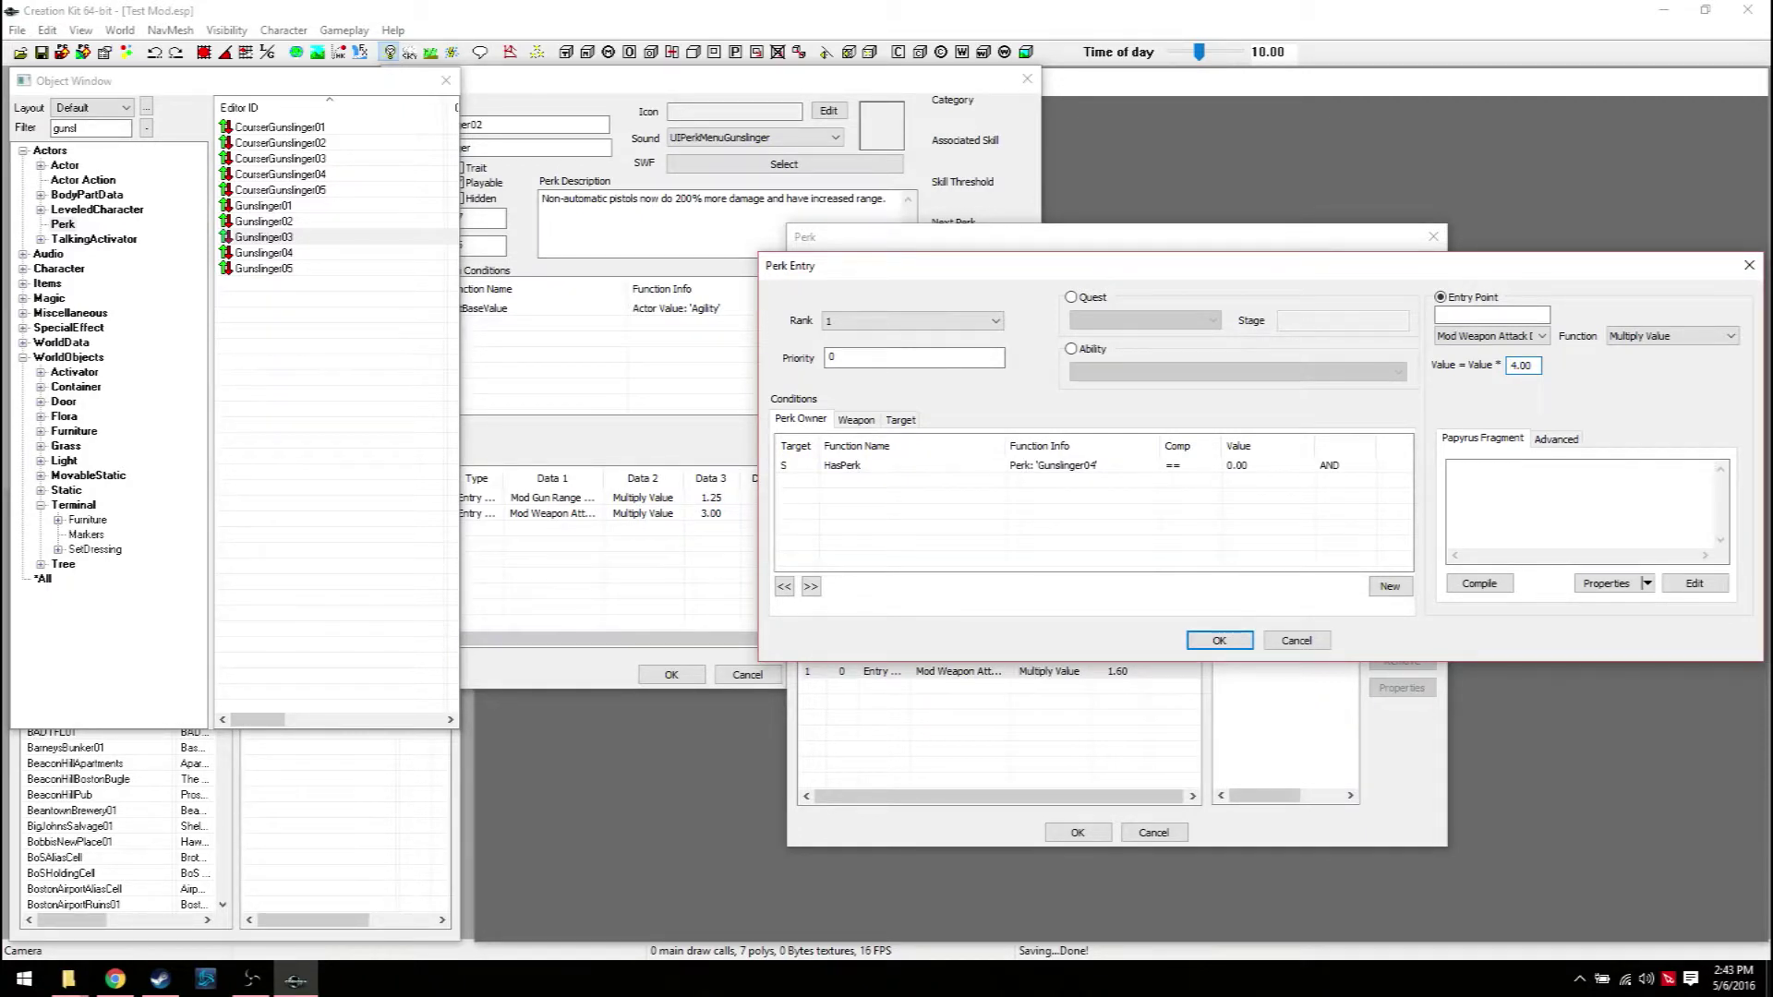
{"action": "left_click", "coordinate": [1202, 644]}
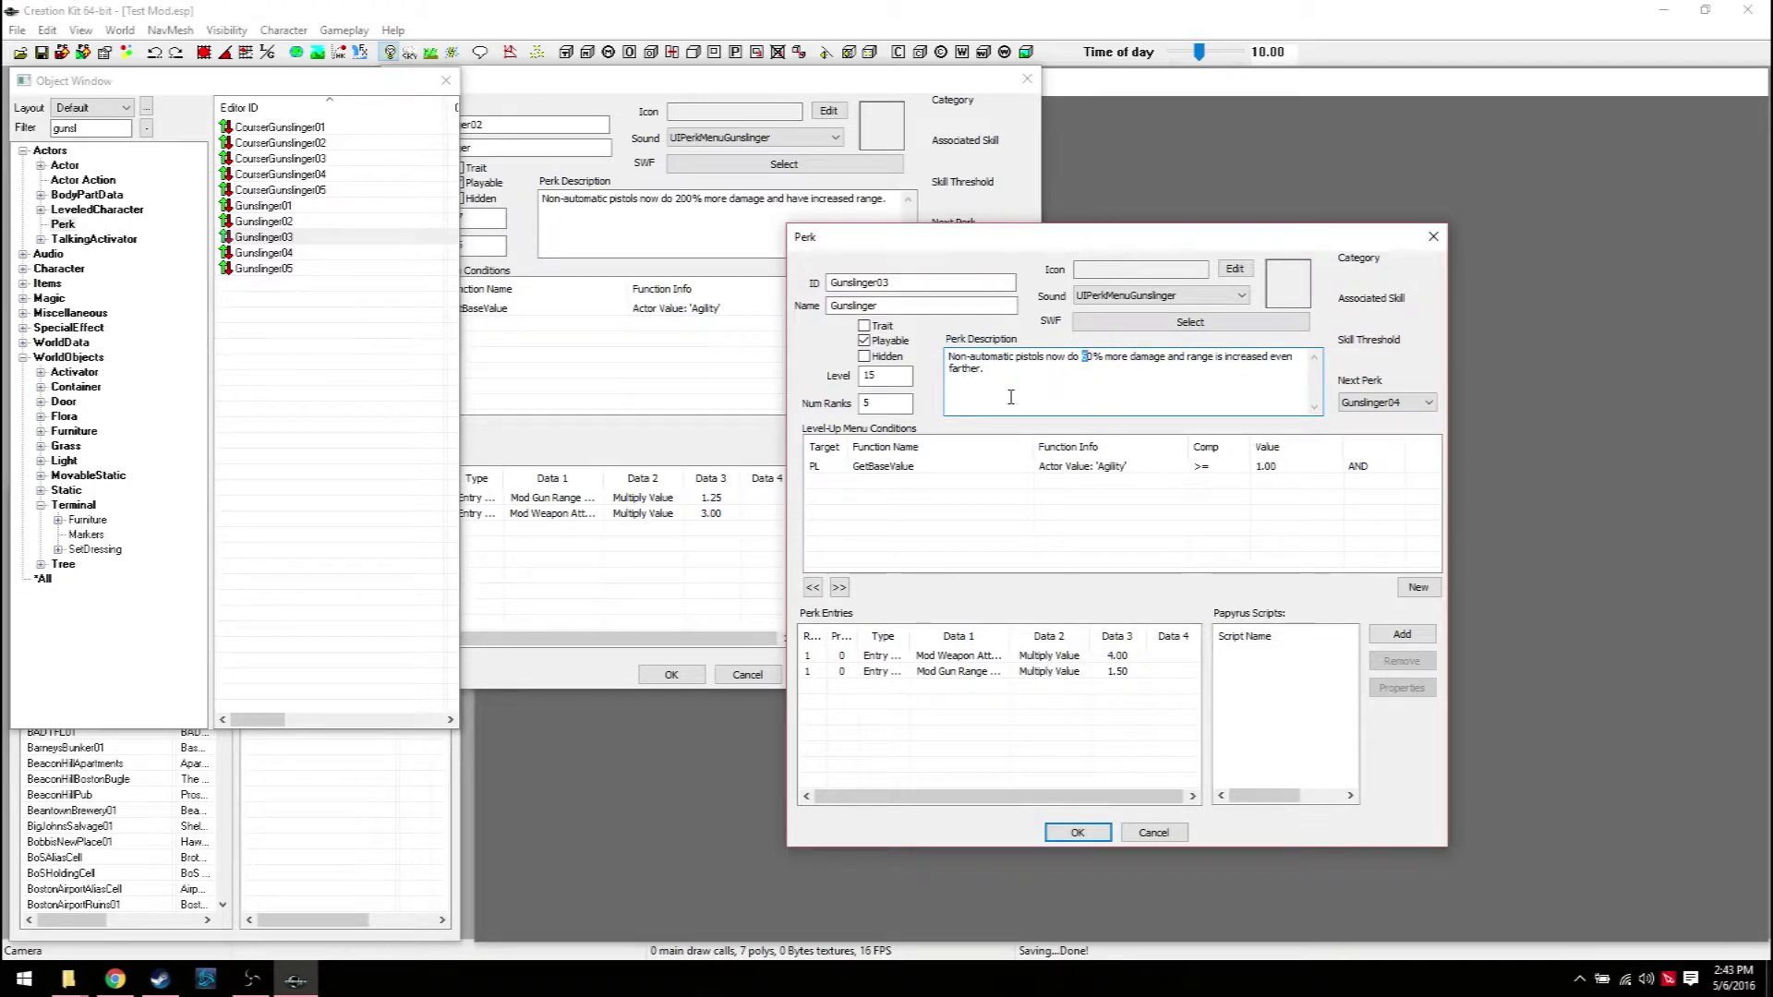
Change the damage bonus in Gunslinger03's perk description to 300% and accept both open perk windows
{"action": "type", "text": "0"}
{"action": "left_click", "coordinate": [1080, 832]}
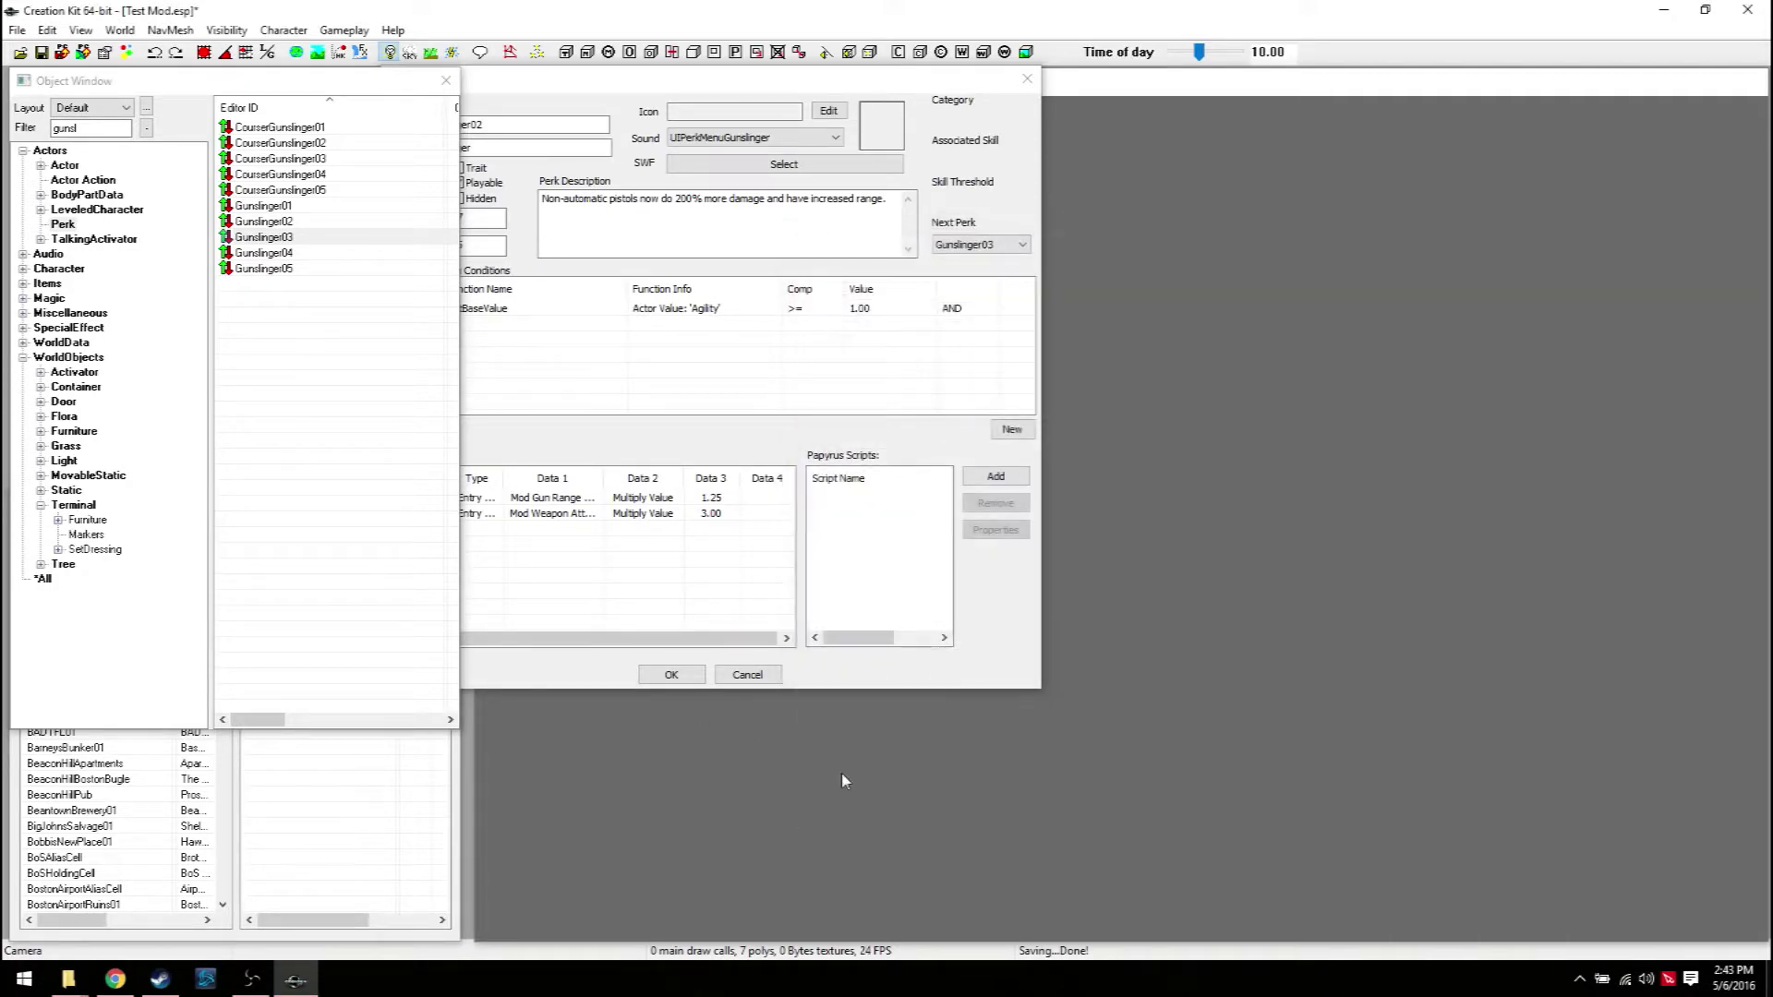
{"action": "left_click", "coordinate": [671, 675]}
Open Gunslinger04 over the render area and examine the full names and values of its perk entries
{"action": "double_click", "coordinate": [309, 253]}
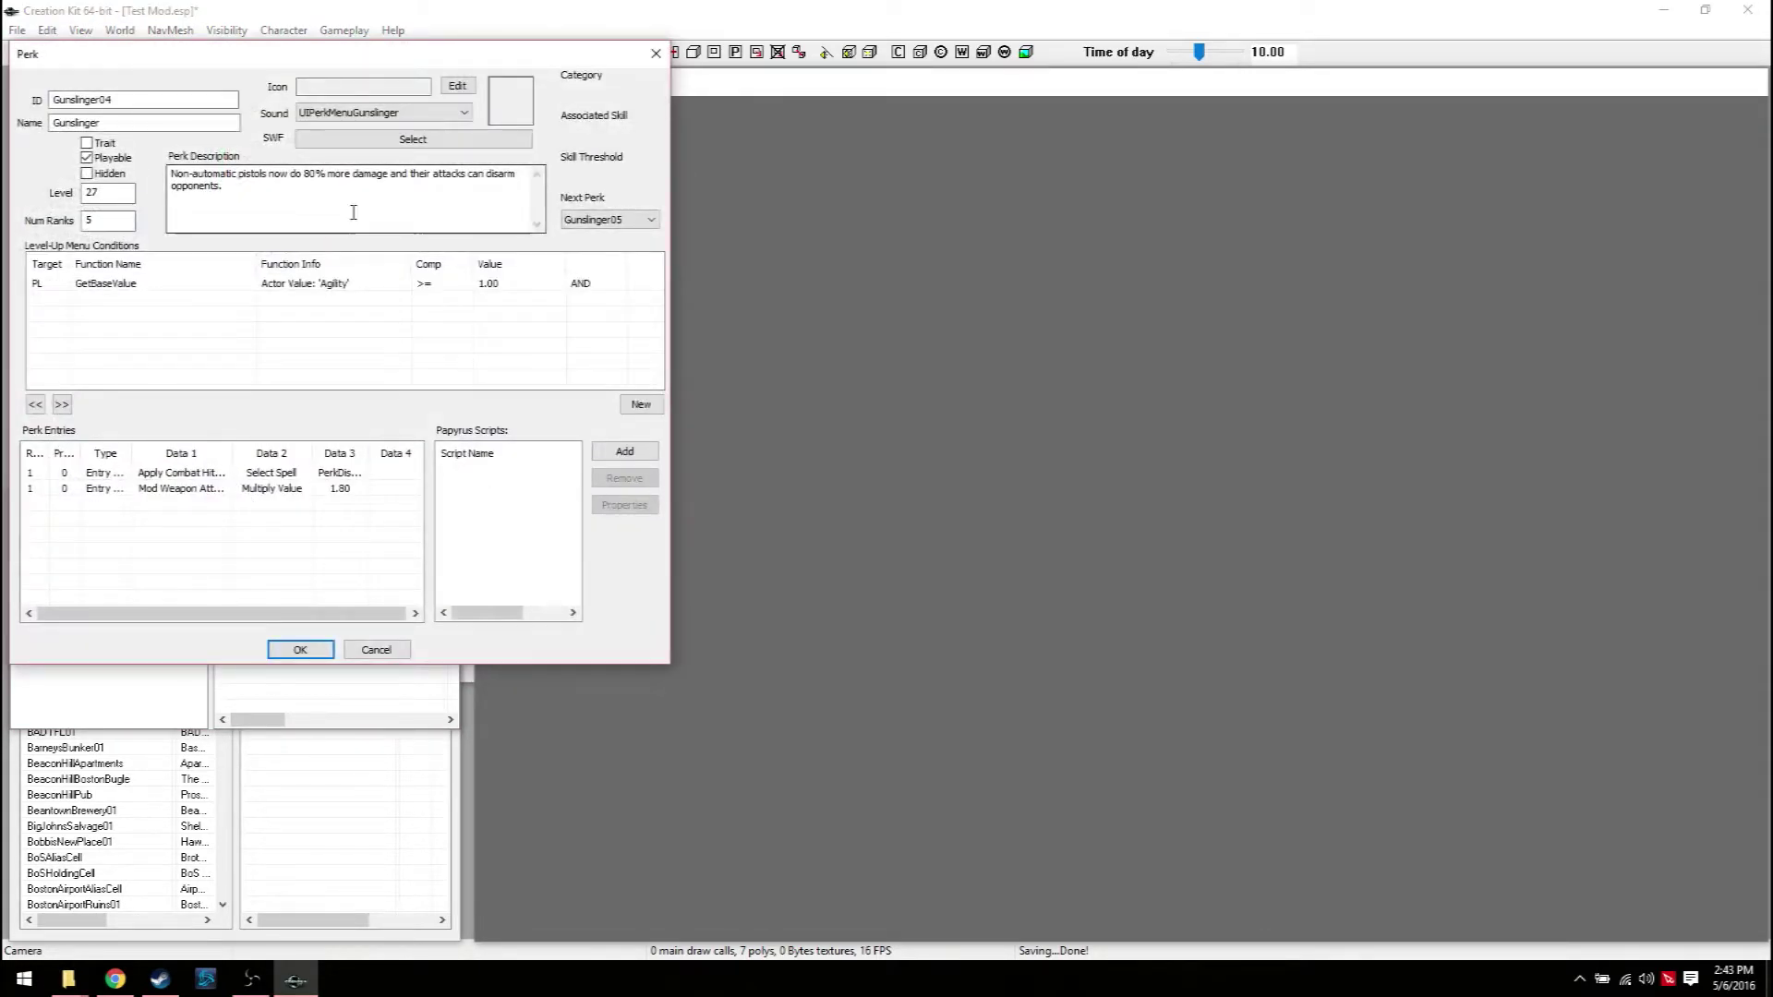
{"action": "left_click_drag", "start_coordinate": [388, 55], "coordinate": [732, 292]}
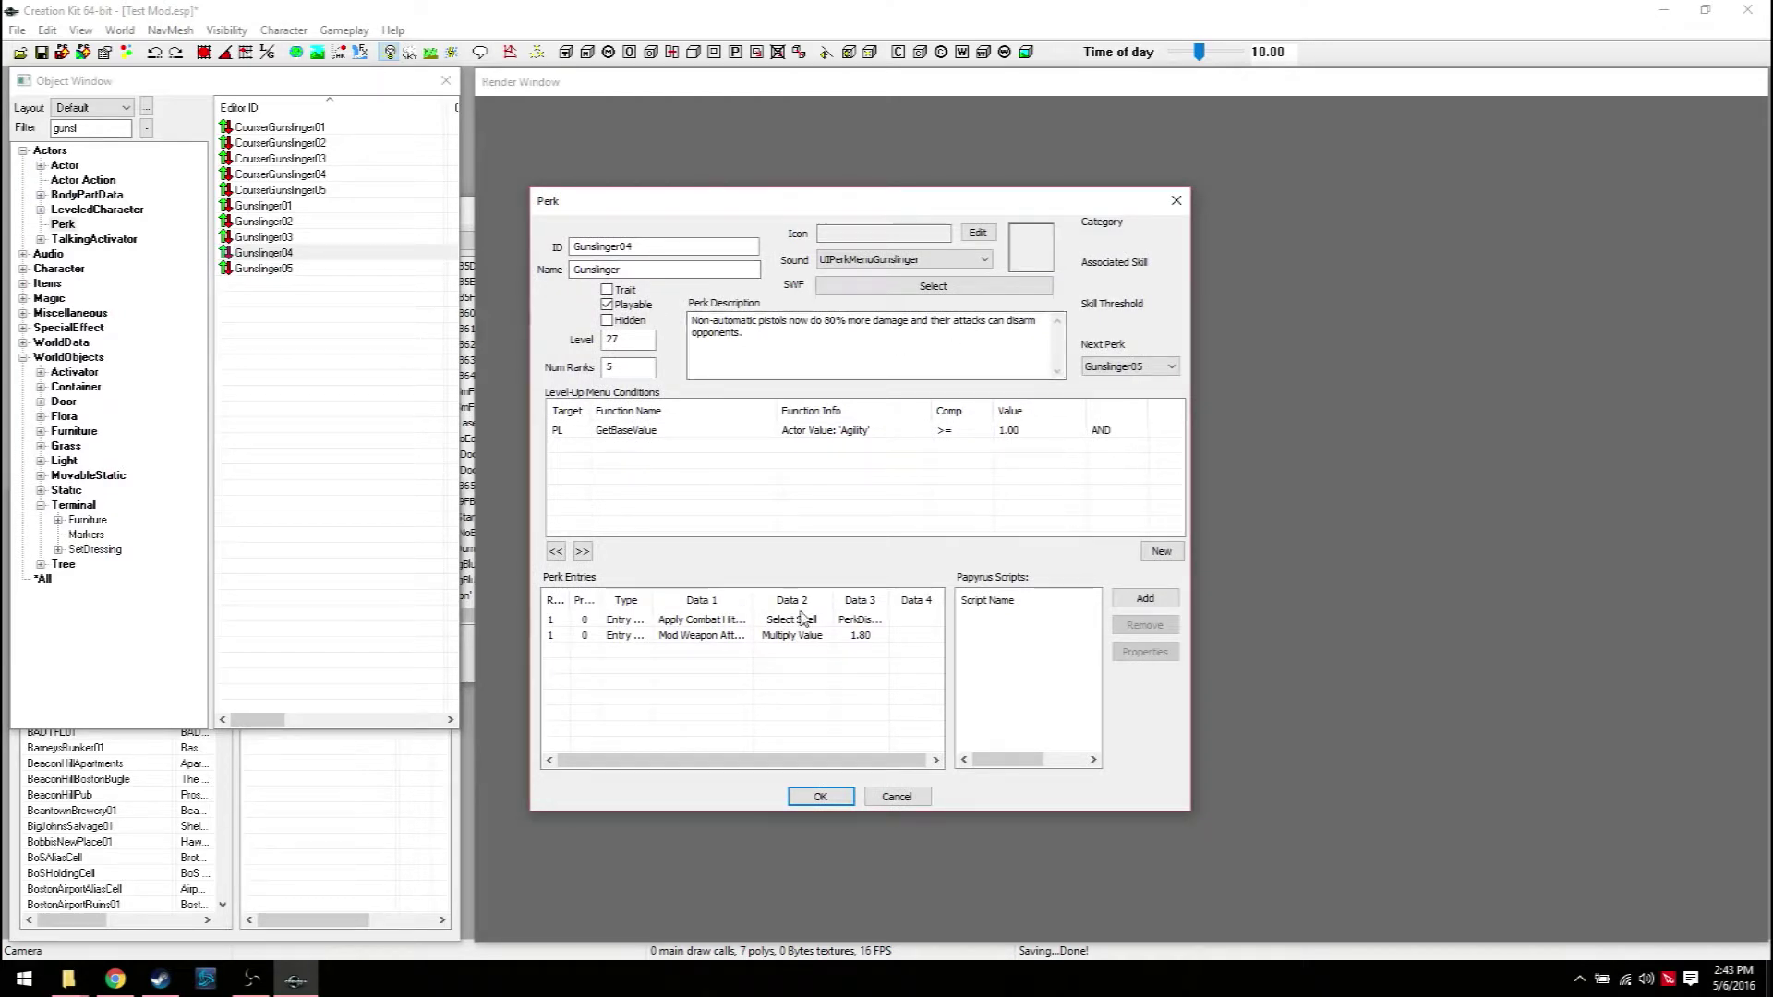
{"action": "mouse_move", "coordinate": [829, 600]}
{"action": "left_mouse_down"}
{"action": "mouse_move", "coordinate": [847, 593]}
{"action": "mouse_move", "coordinate": [771, 597]}
{"action": "mouse_move", "coordinate": [806, 594]}
{"action": "left_mouse_up"}
{"action": "scroll", "coordinate": [766, 637], "scroll_direction": "right", "scroll_amount": 3}
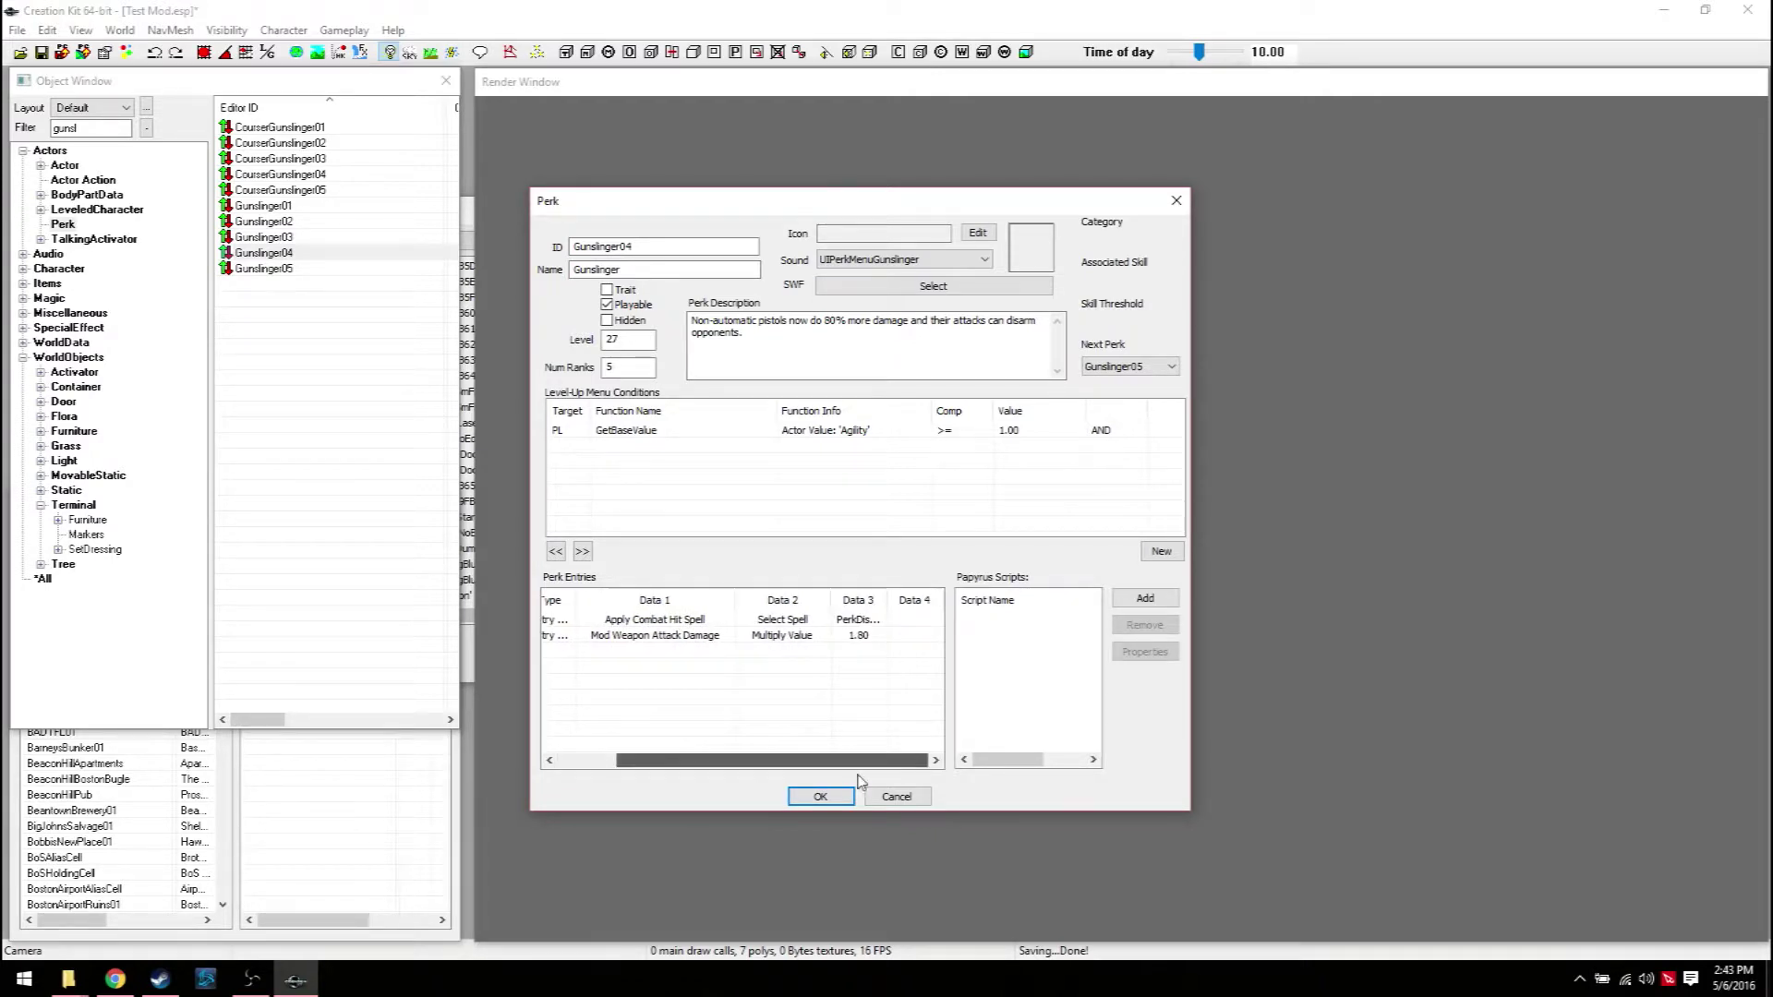
Examine the entry point and spell options of Gunslinger04's Apply Combat Hit Spell entry, then close the perk without changes
{"action": "double_click", "coordinate": [799, 624]}
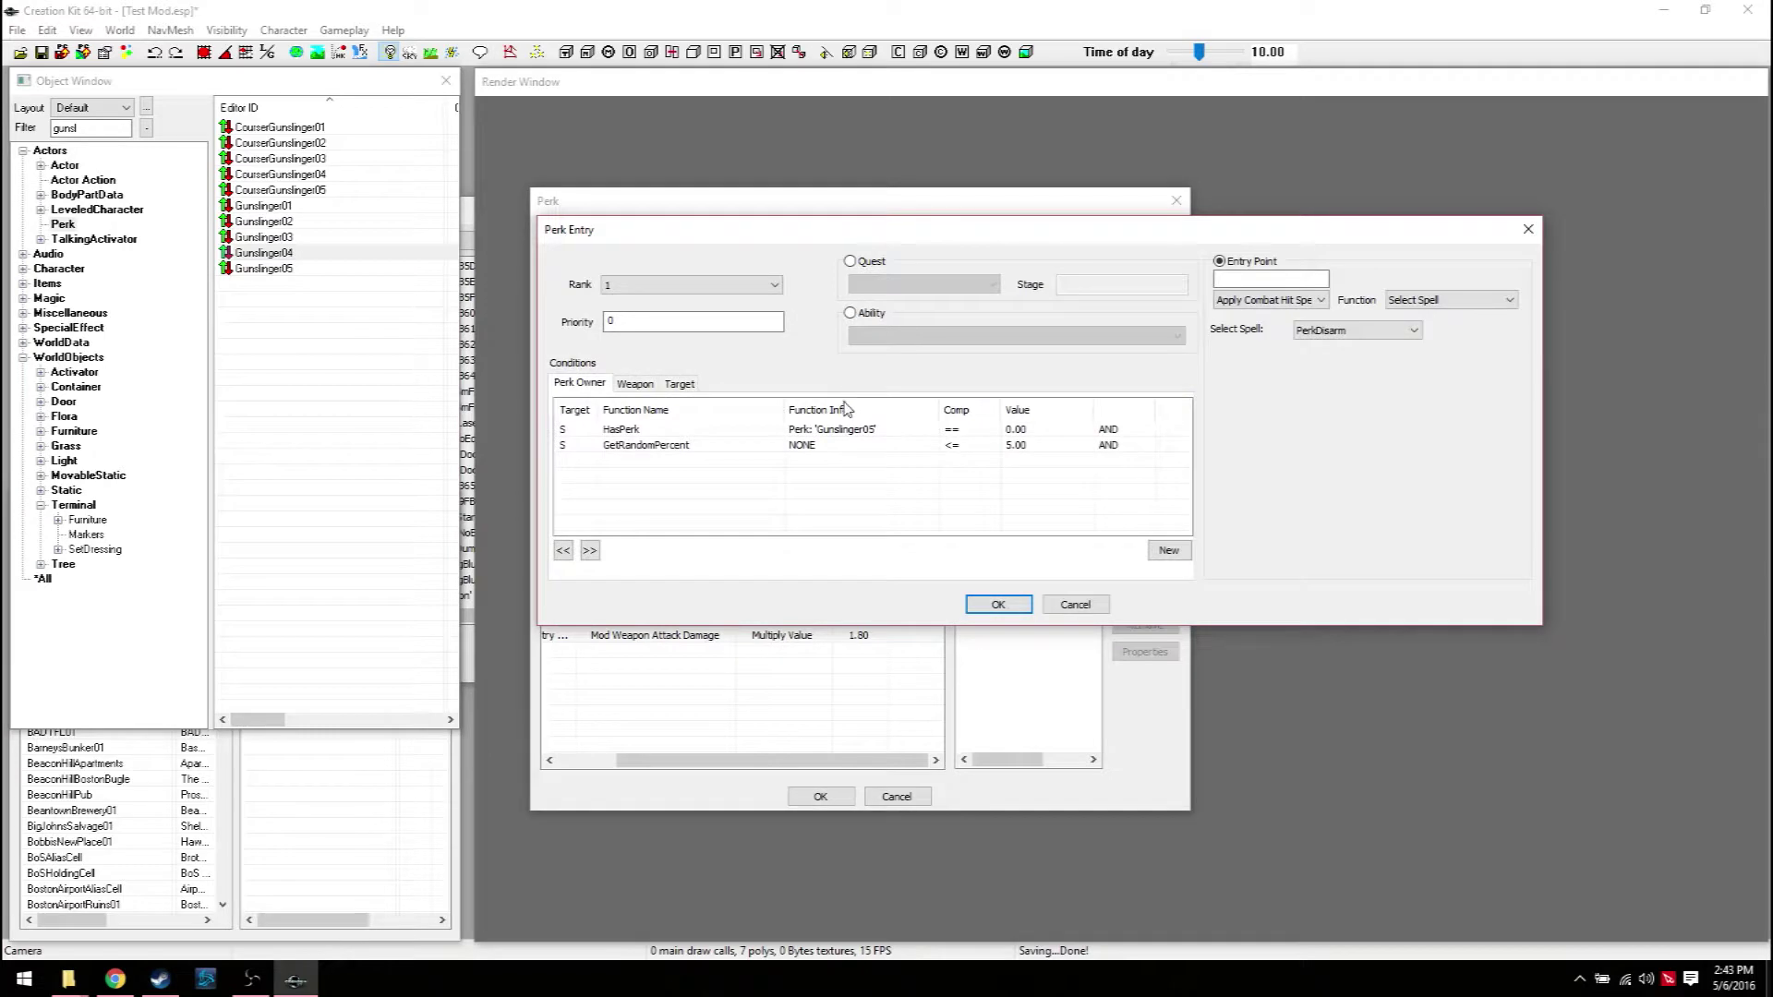
{"action": "left_click", "coordinate": [1307, 308]}
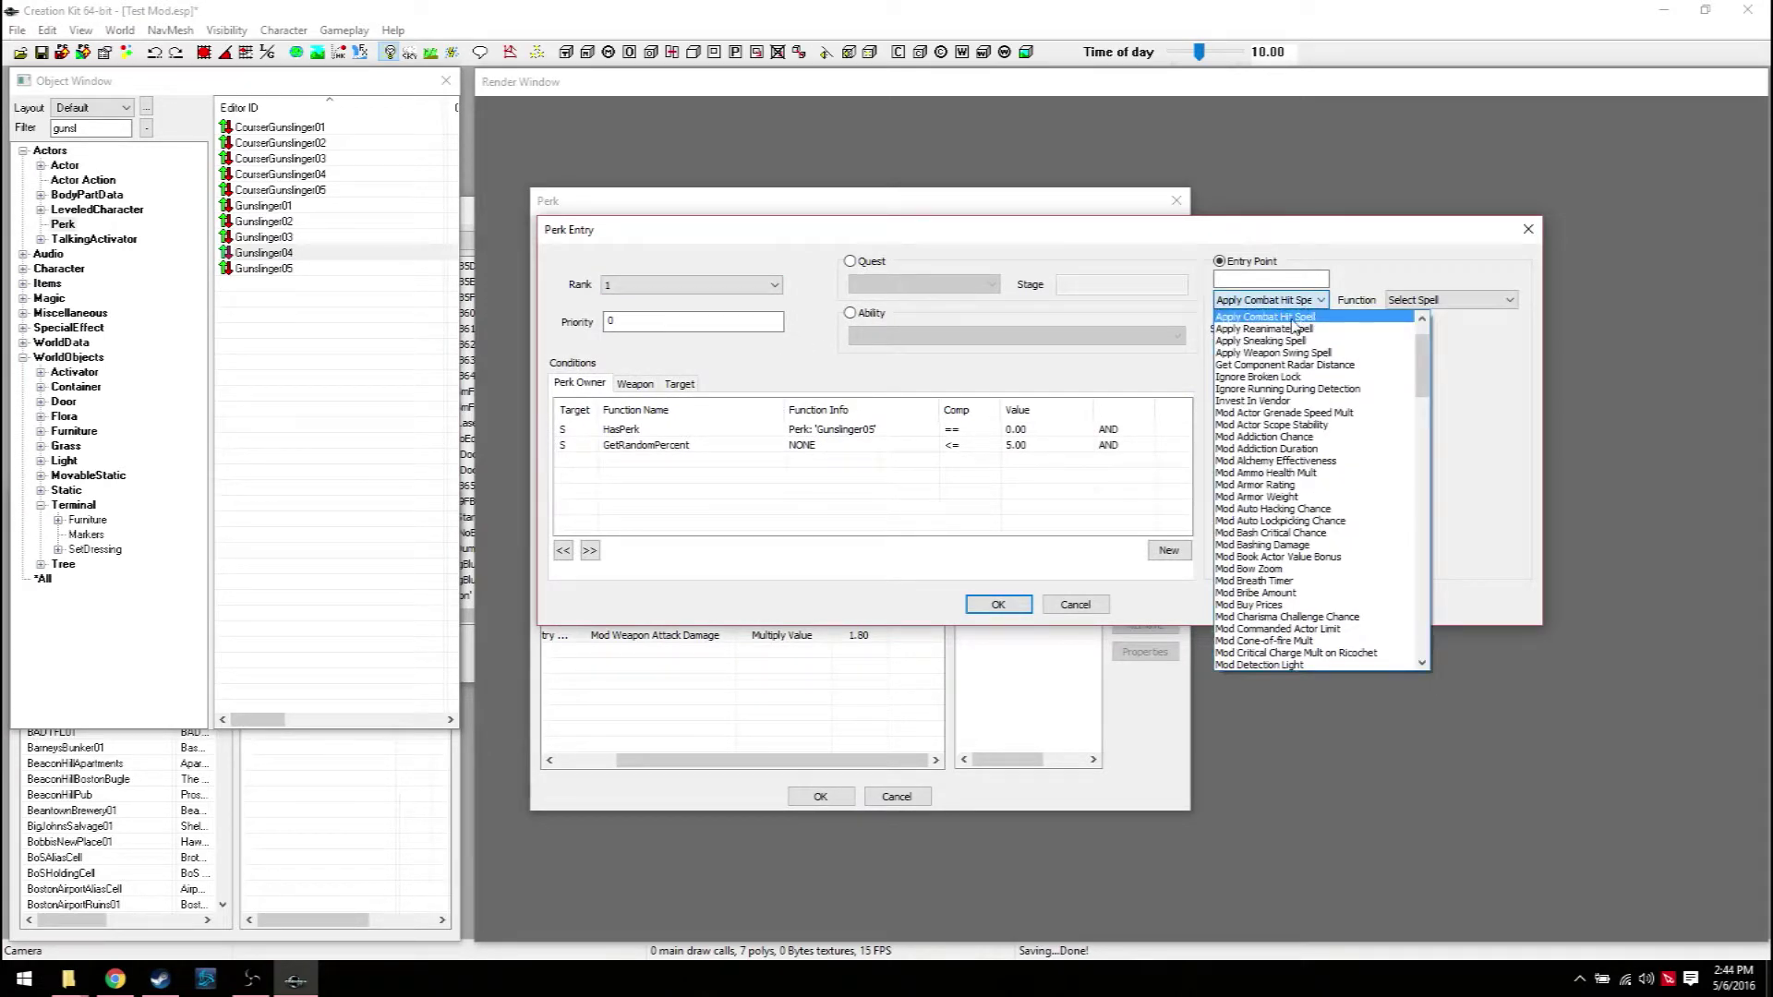
{"action": "left_click", "coordinate": [1300, 305]}
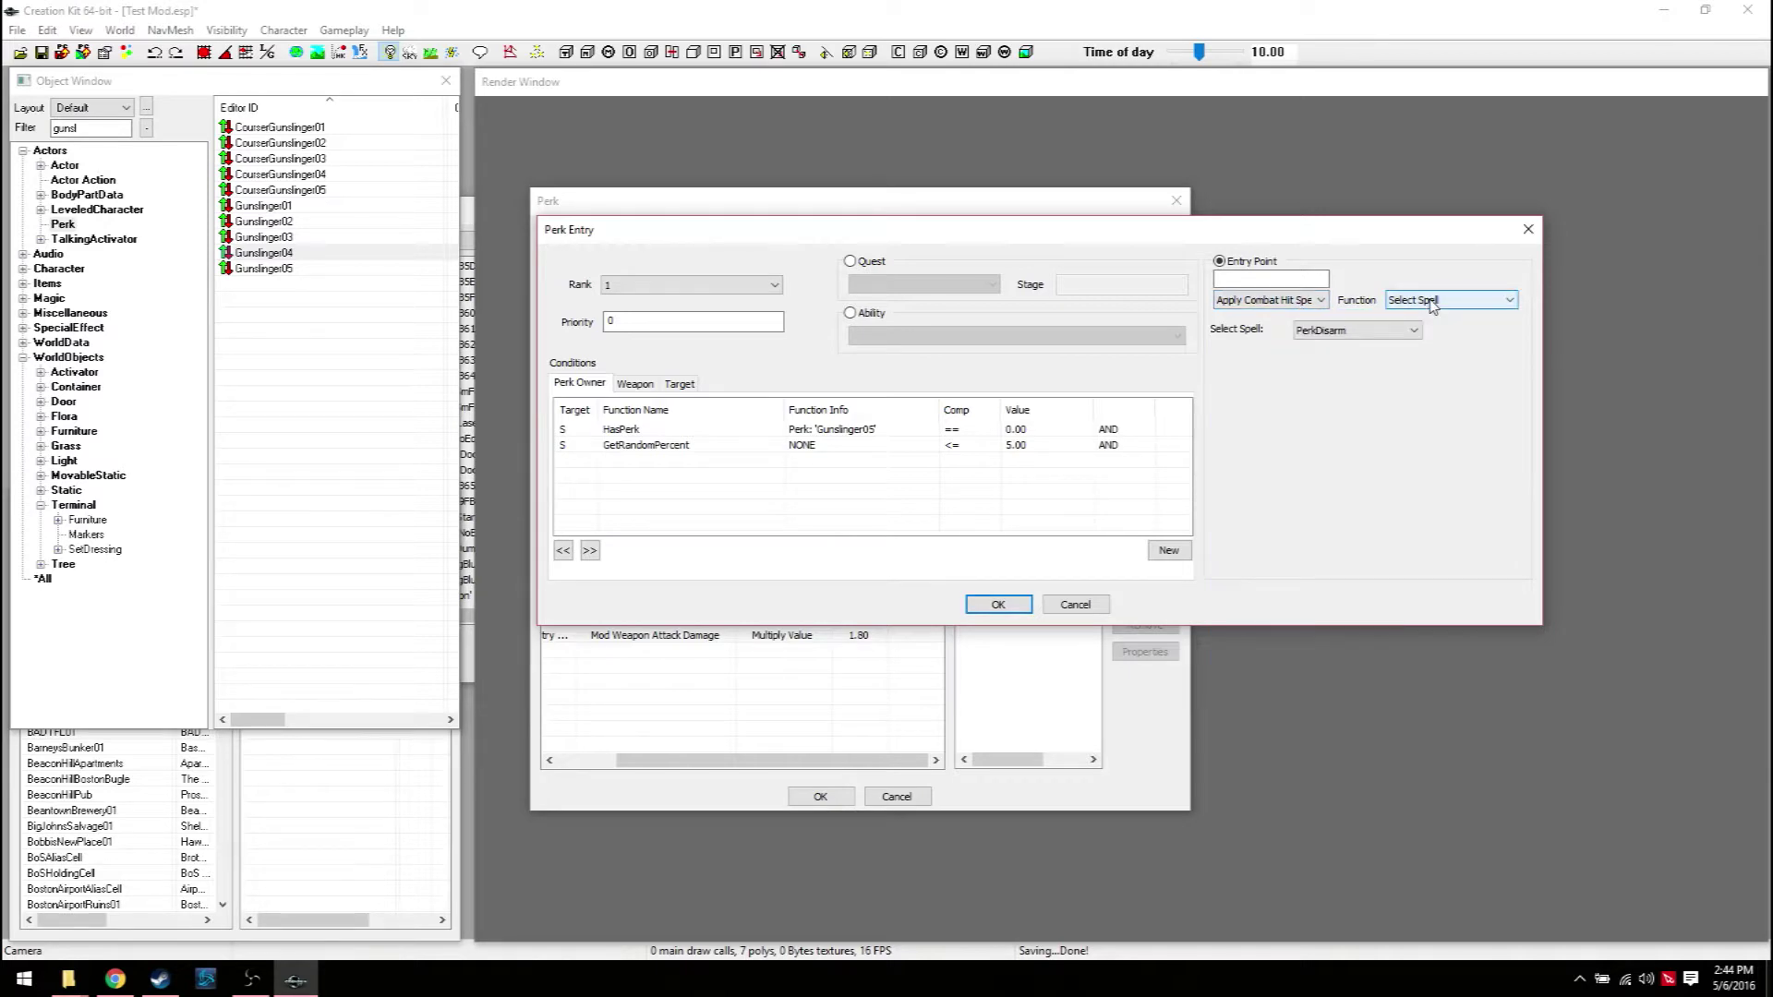
{"action": "left_click", "coordinate": [1322, 332]}
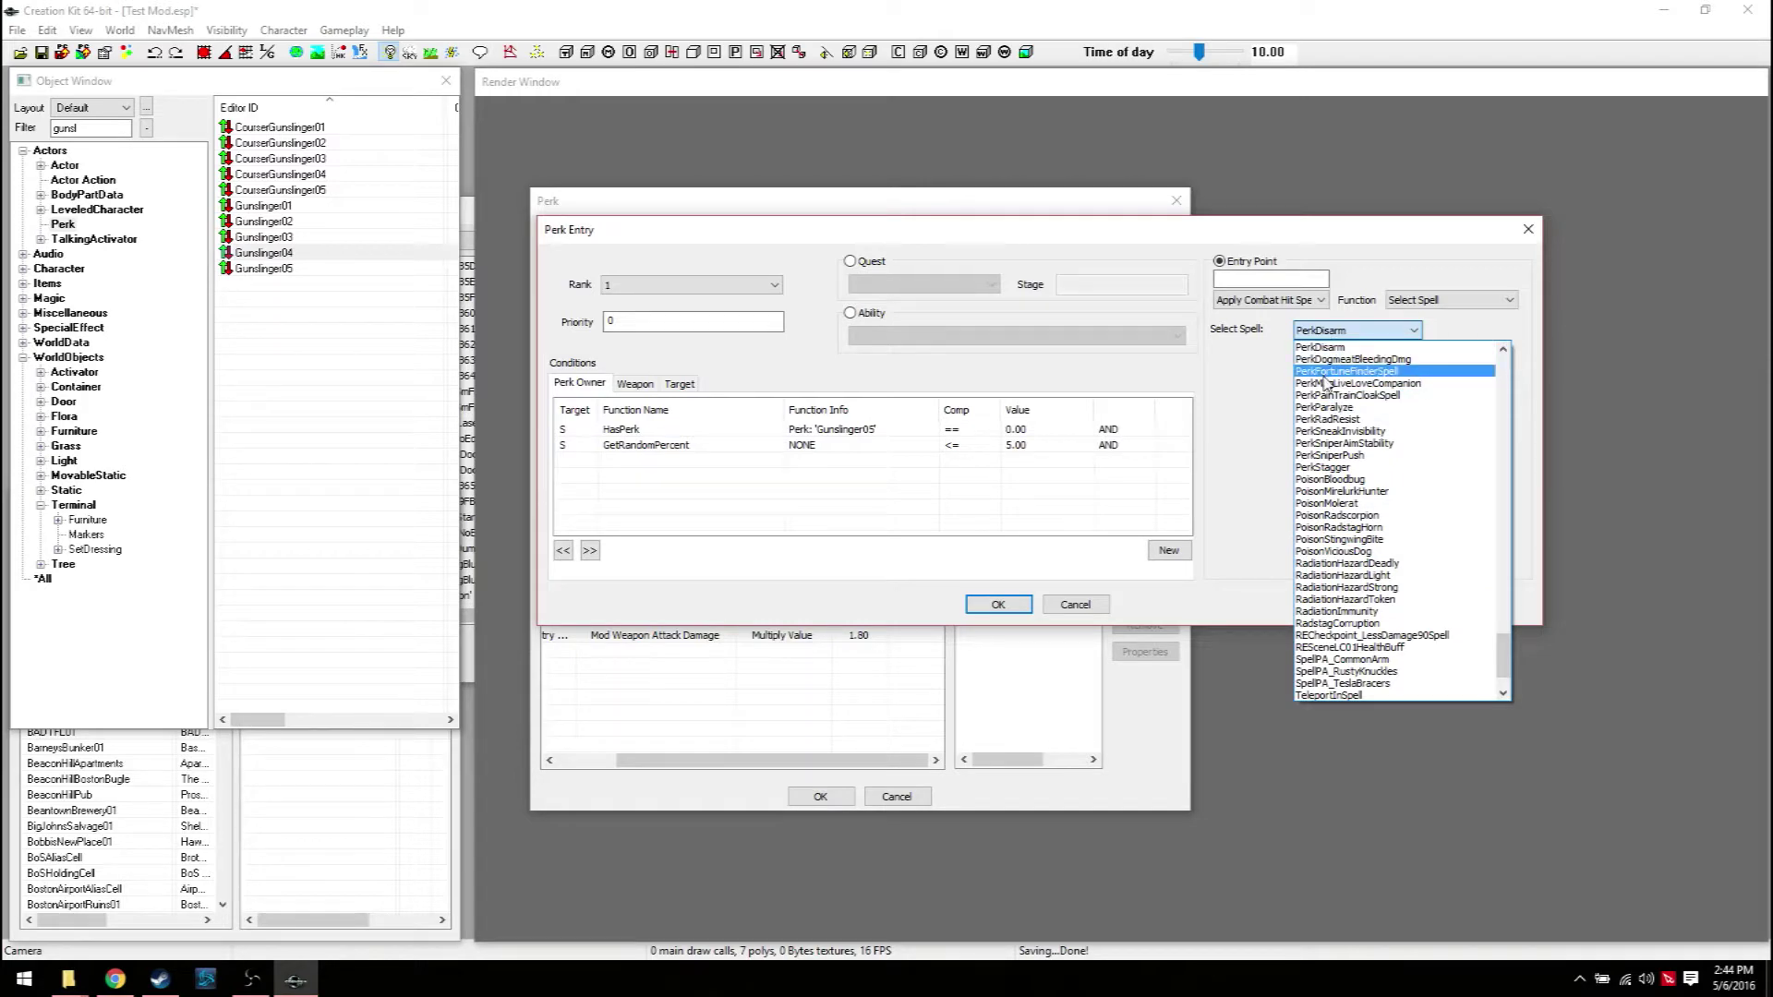
{"action": "scroll", "coordinate": [1347, 426], "scroll_direction": "up", "scroll_amount": 2}
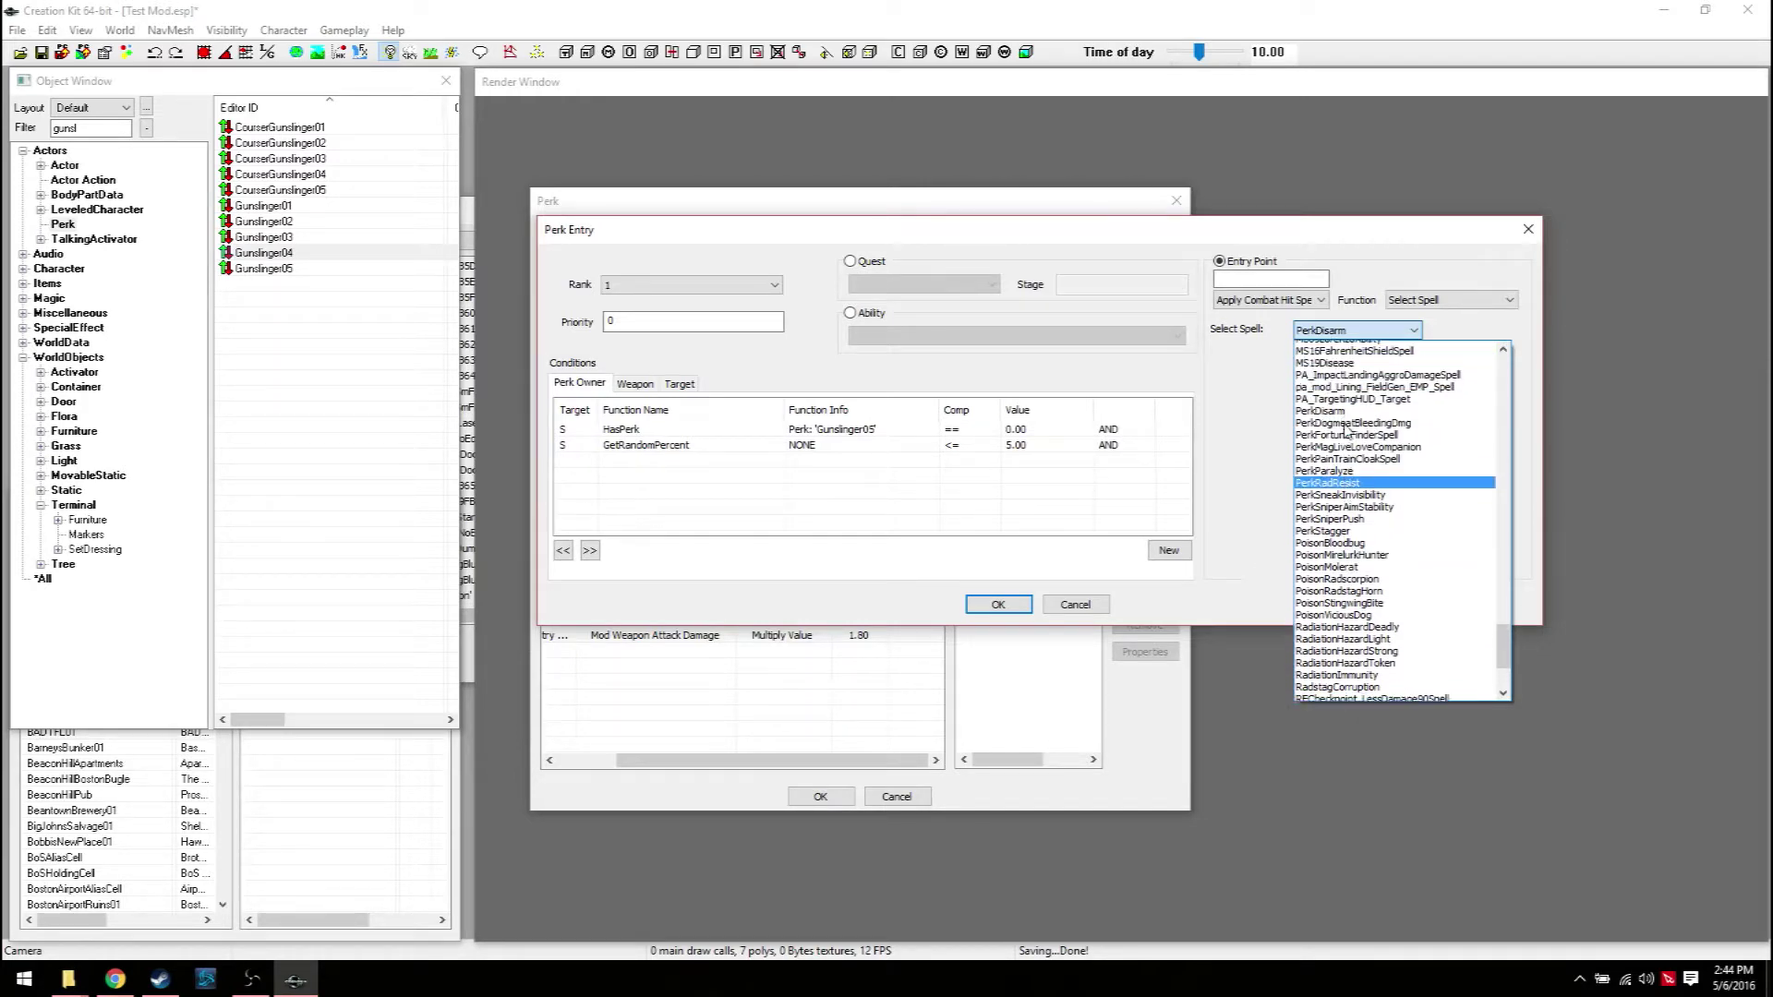
{"action": "left_click", "coordinate": [1334, 331]}
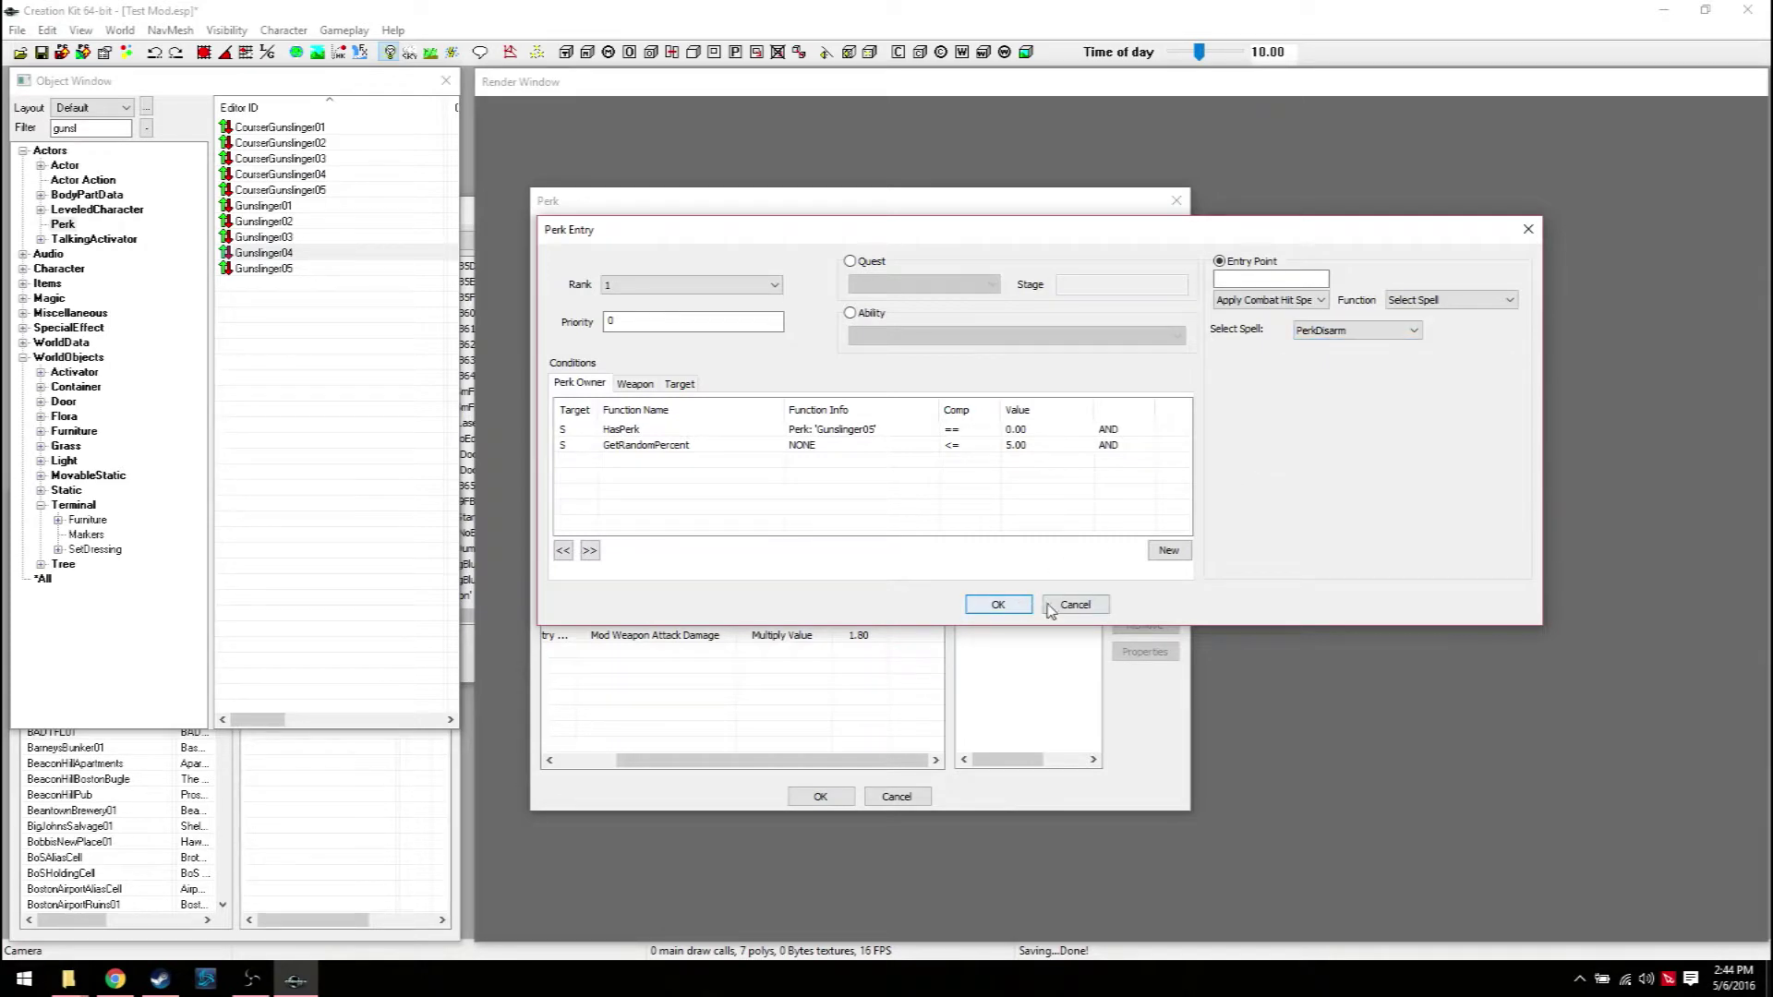
{"action": "left_click", "coordinate": [998, 604]}
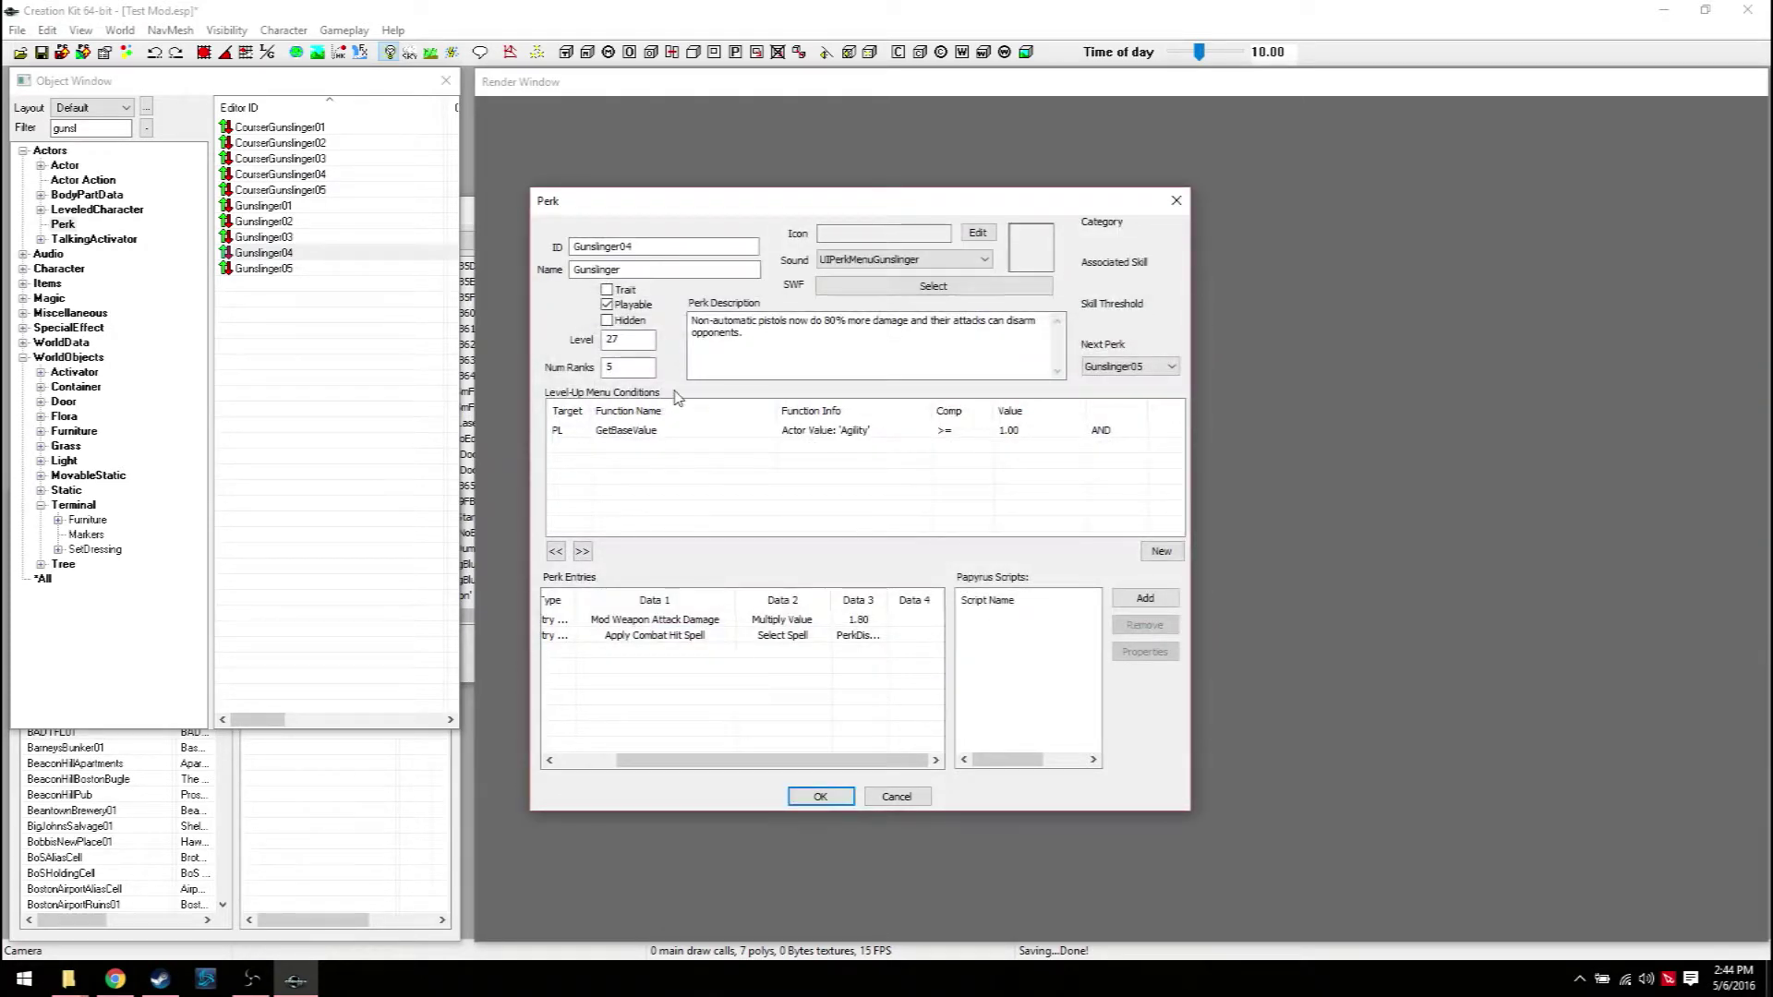
{"action": "left_click", "coordinate": [897, 796]}
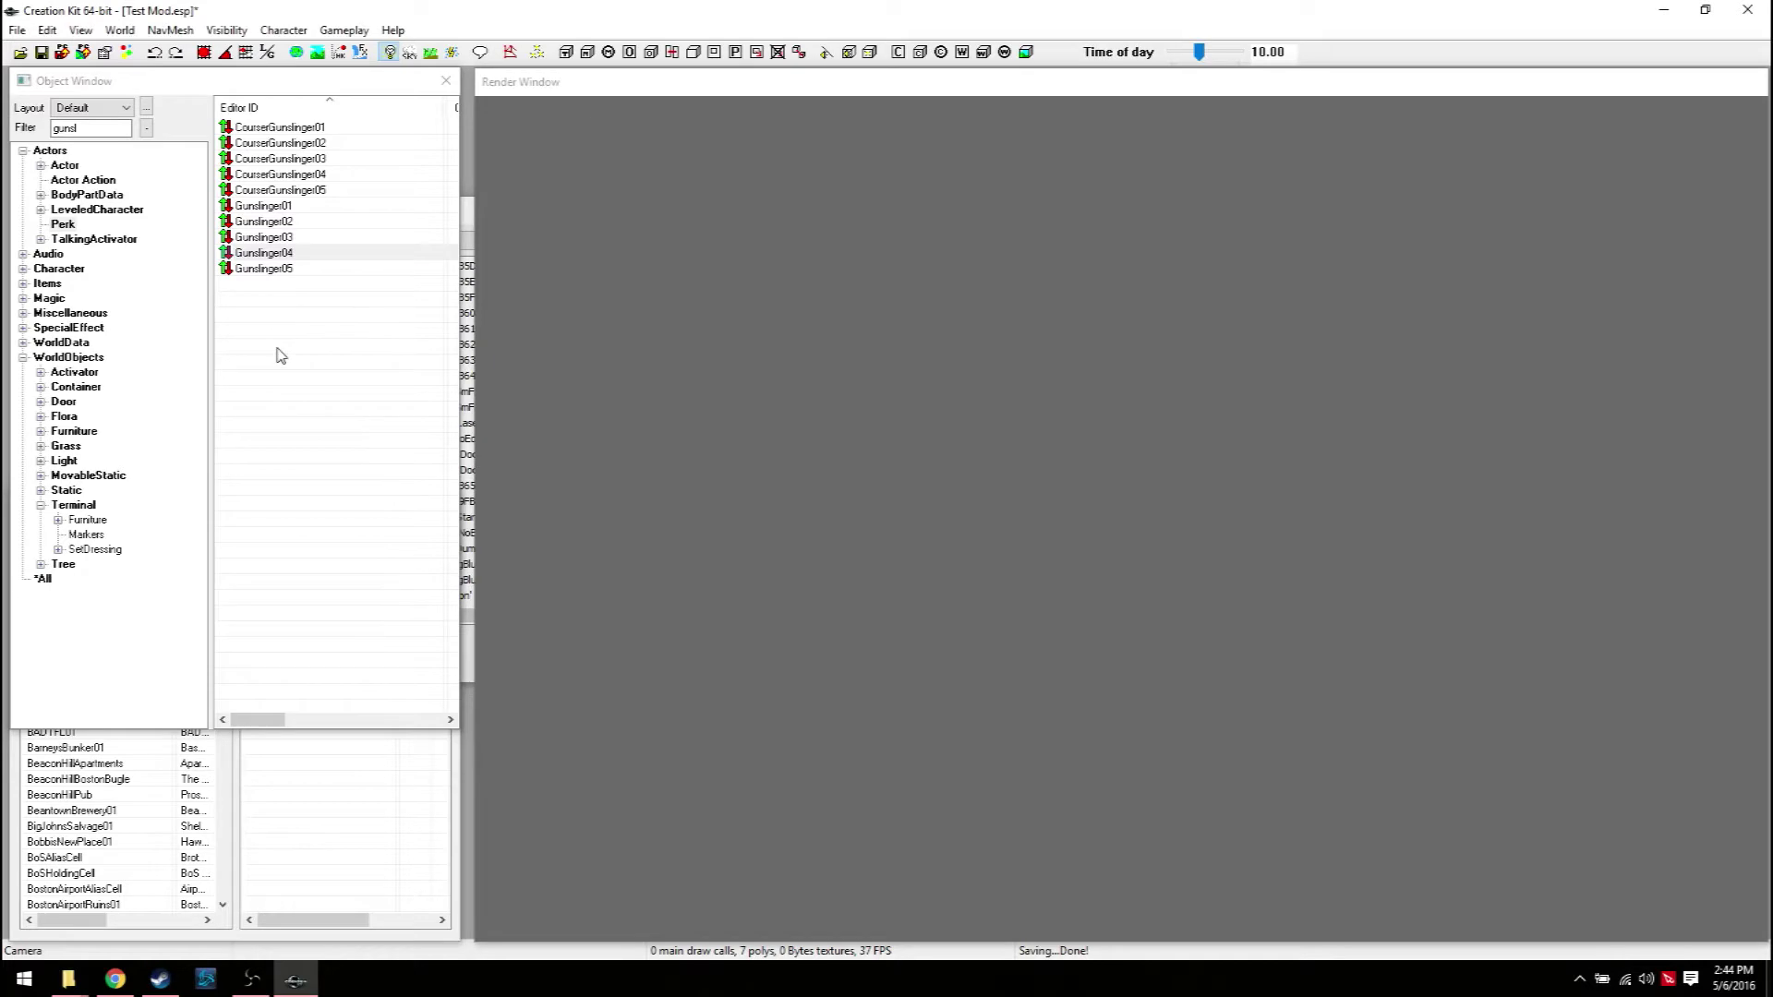
Open Gunslinger03 again and review its level, number of ranks, description and perk entries
{"action": "left_click", "coordinate": [251, 266]}
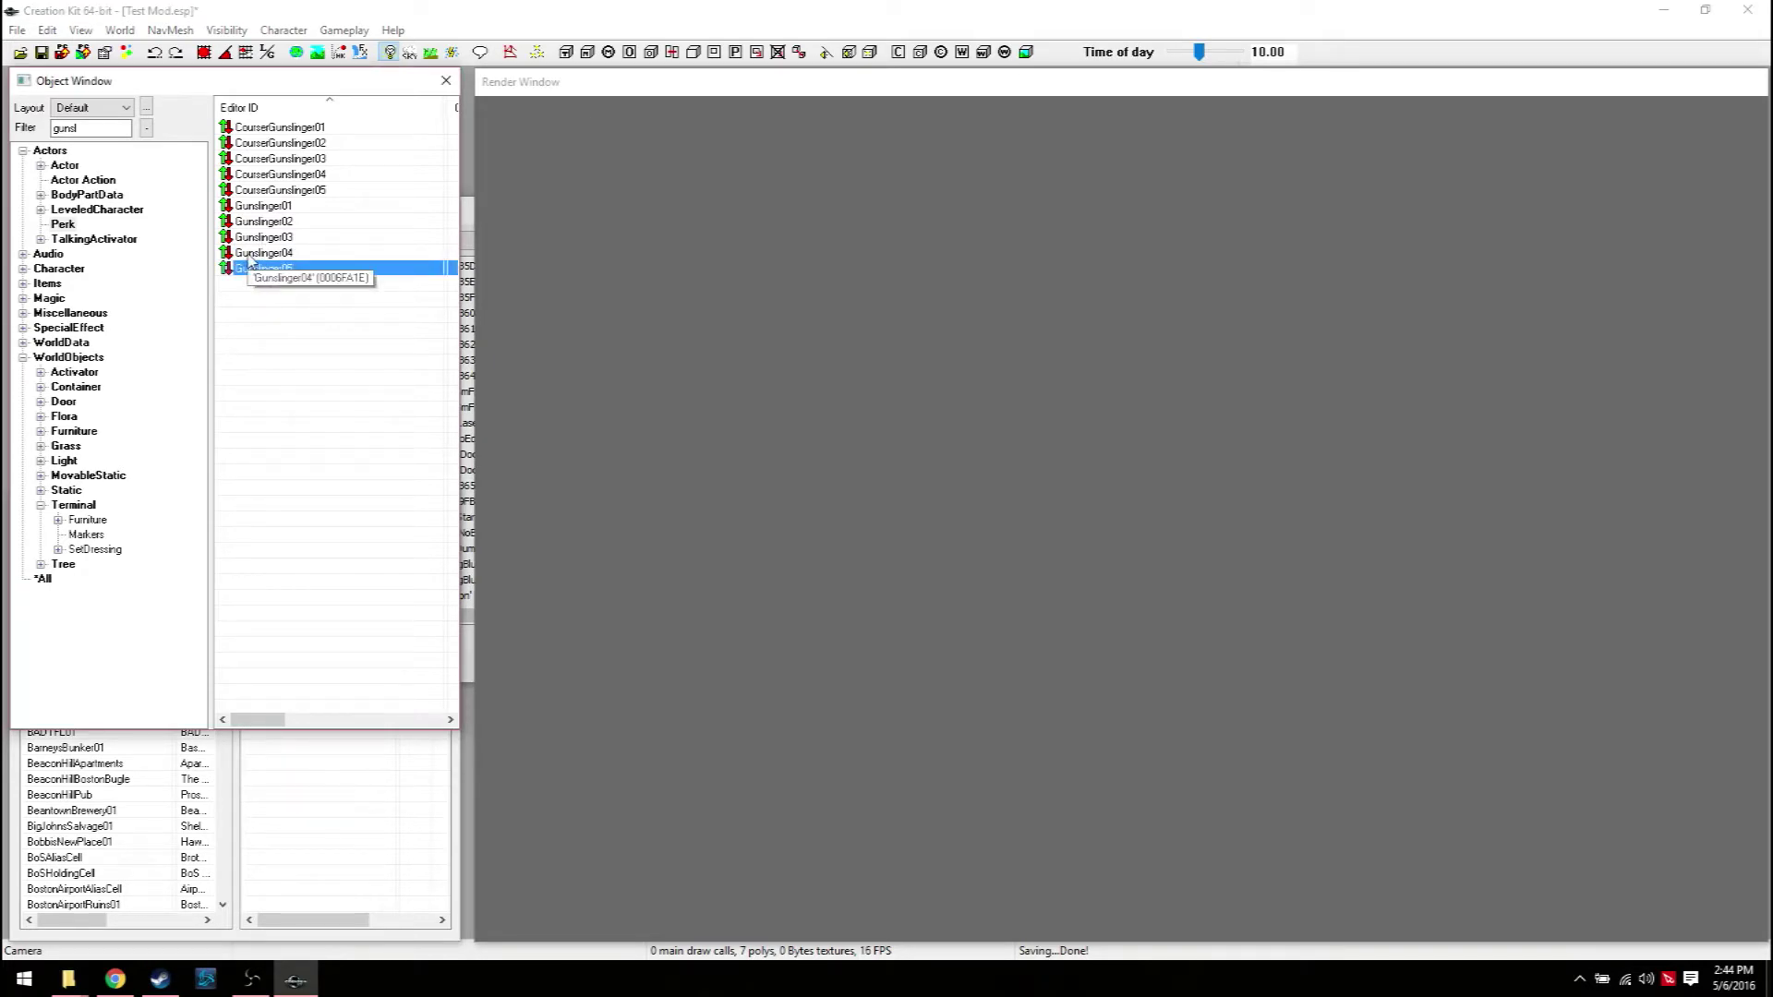
{"action": "left_click", "coordinate": [254, 253], "text": "ctrl"}
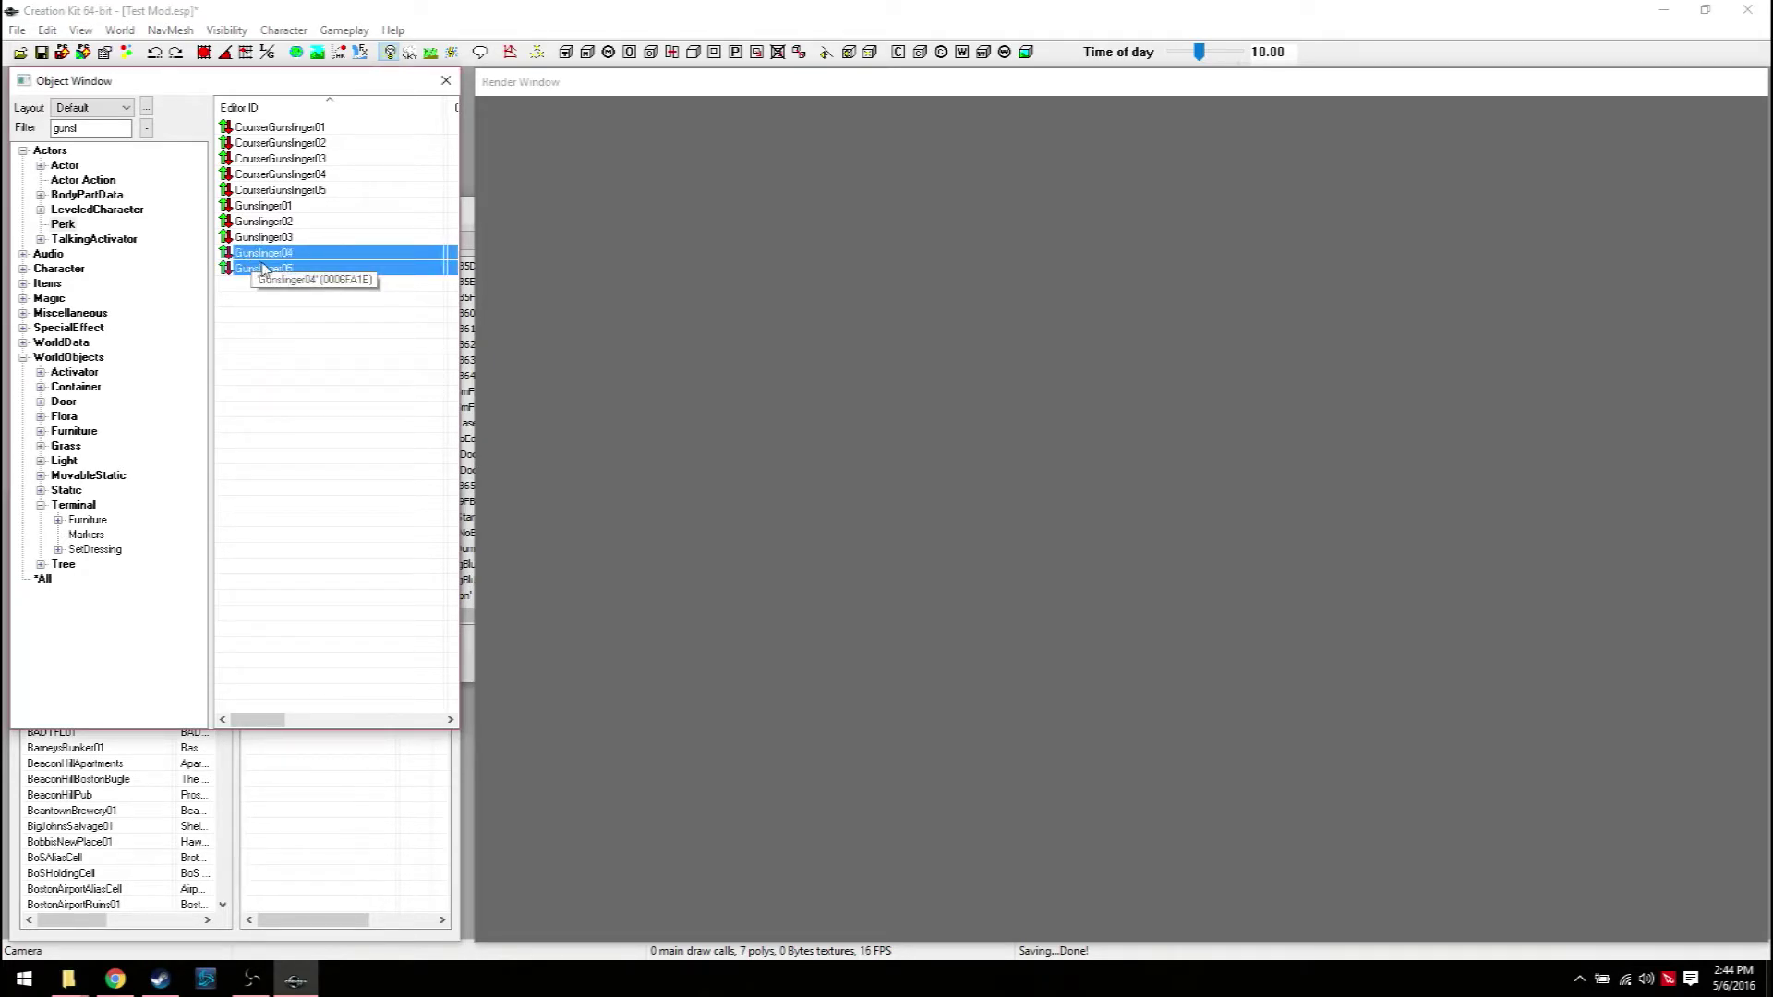
{"action": "double_click", "coordinate": [261, 237]}
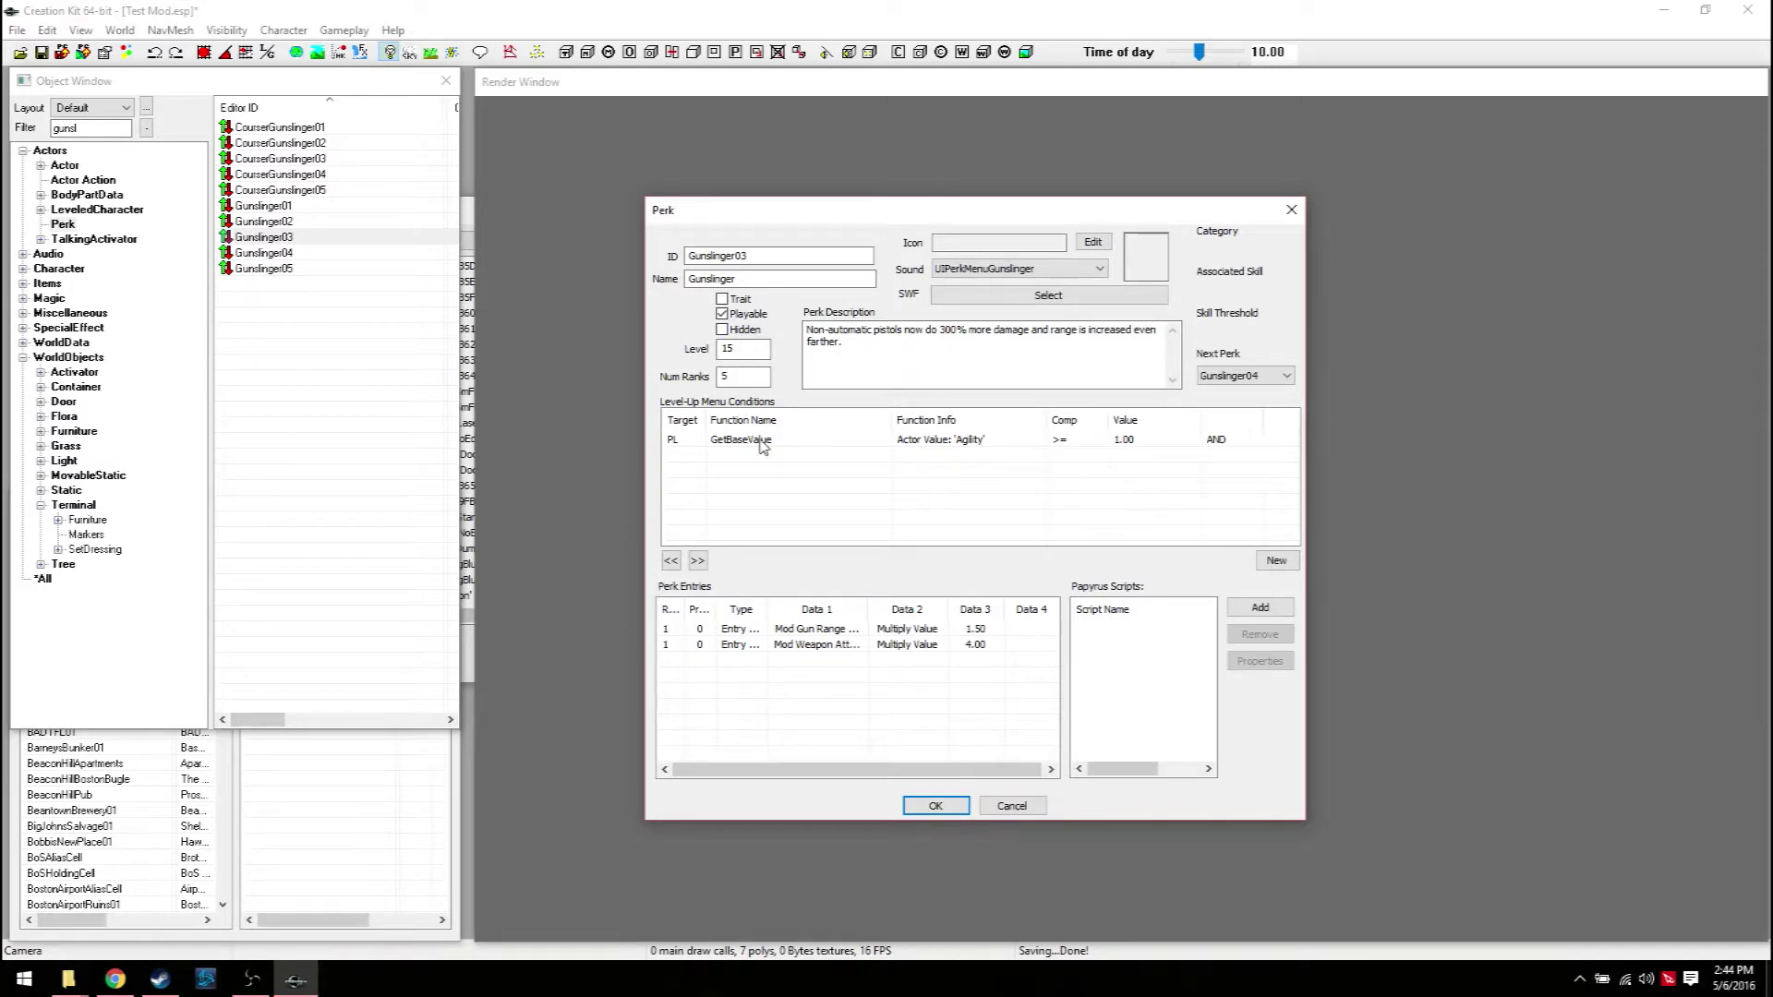
{"action": "left_click", "coordinate": [730, 374]}
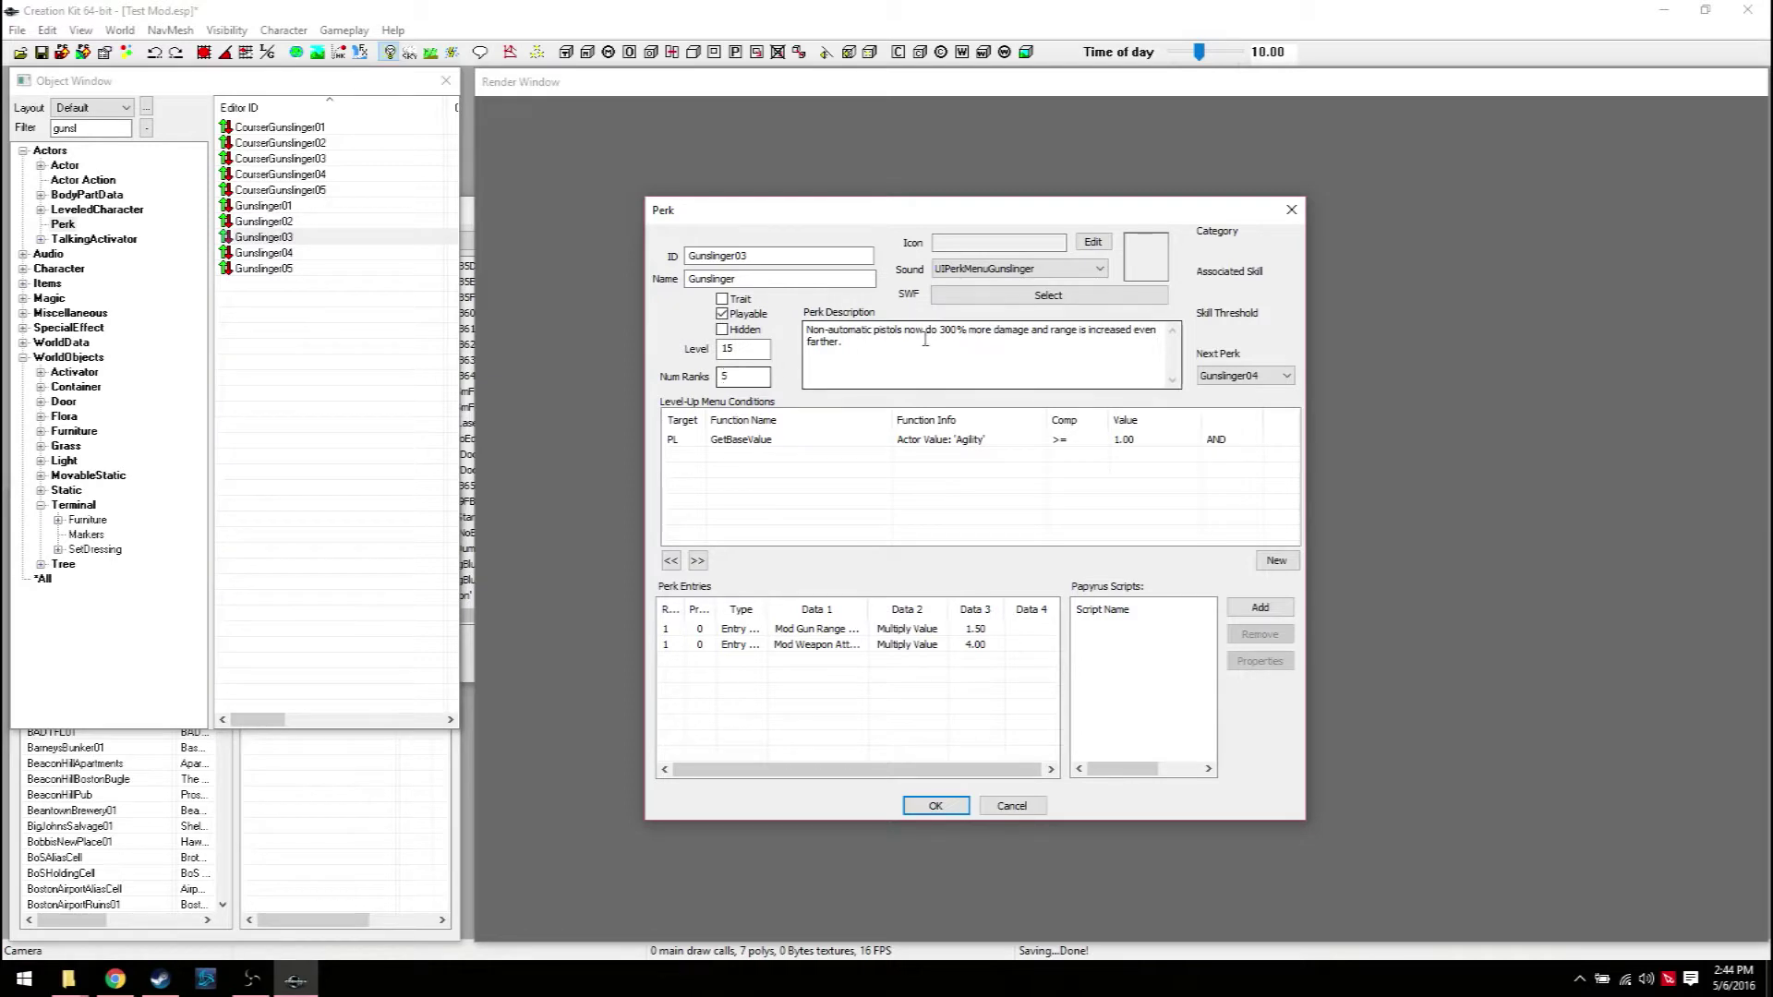
Set Gunslinger03's next perk to NONE
{"action": "left_click", "coordinate": [1262, 384]}
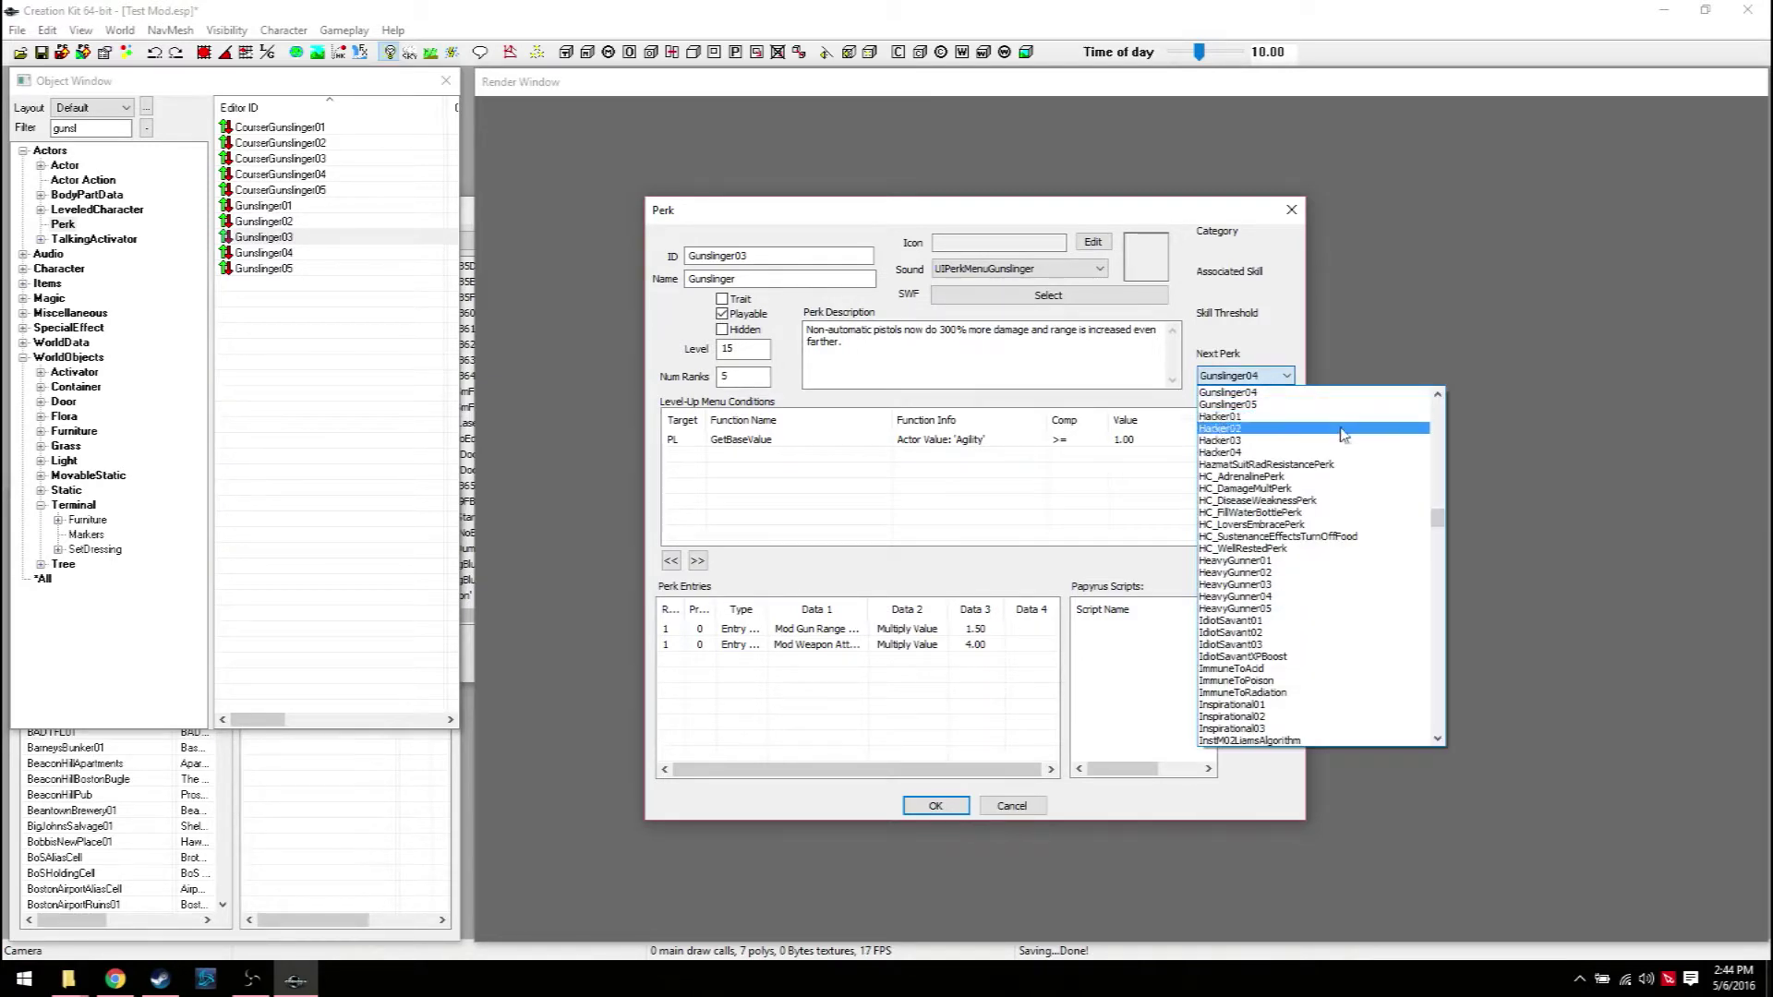
{"action": "left_click_drag", "start_coordinate": [1443, 522], "coordinate": [1443, 393]}
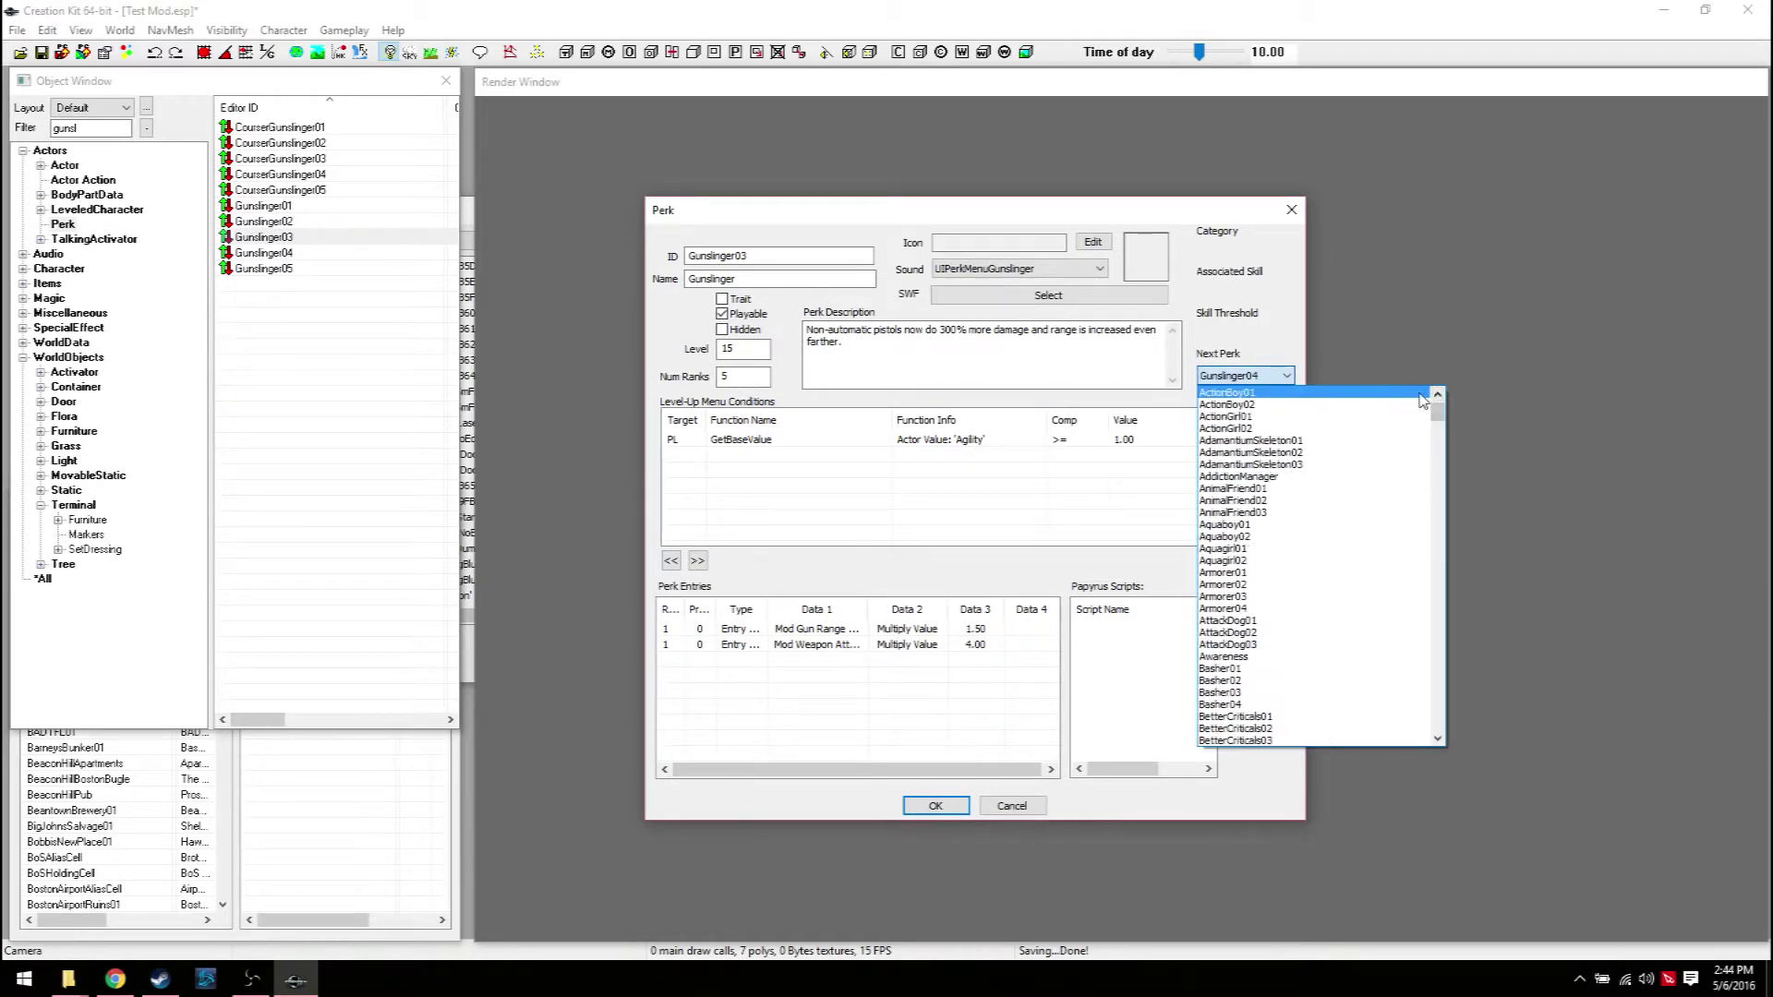
{"action": "left_click", "coordinate": [1253, 392]}
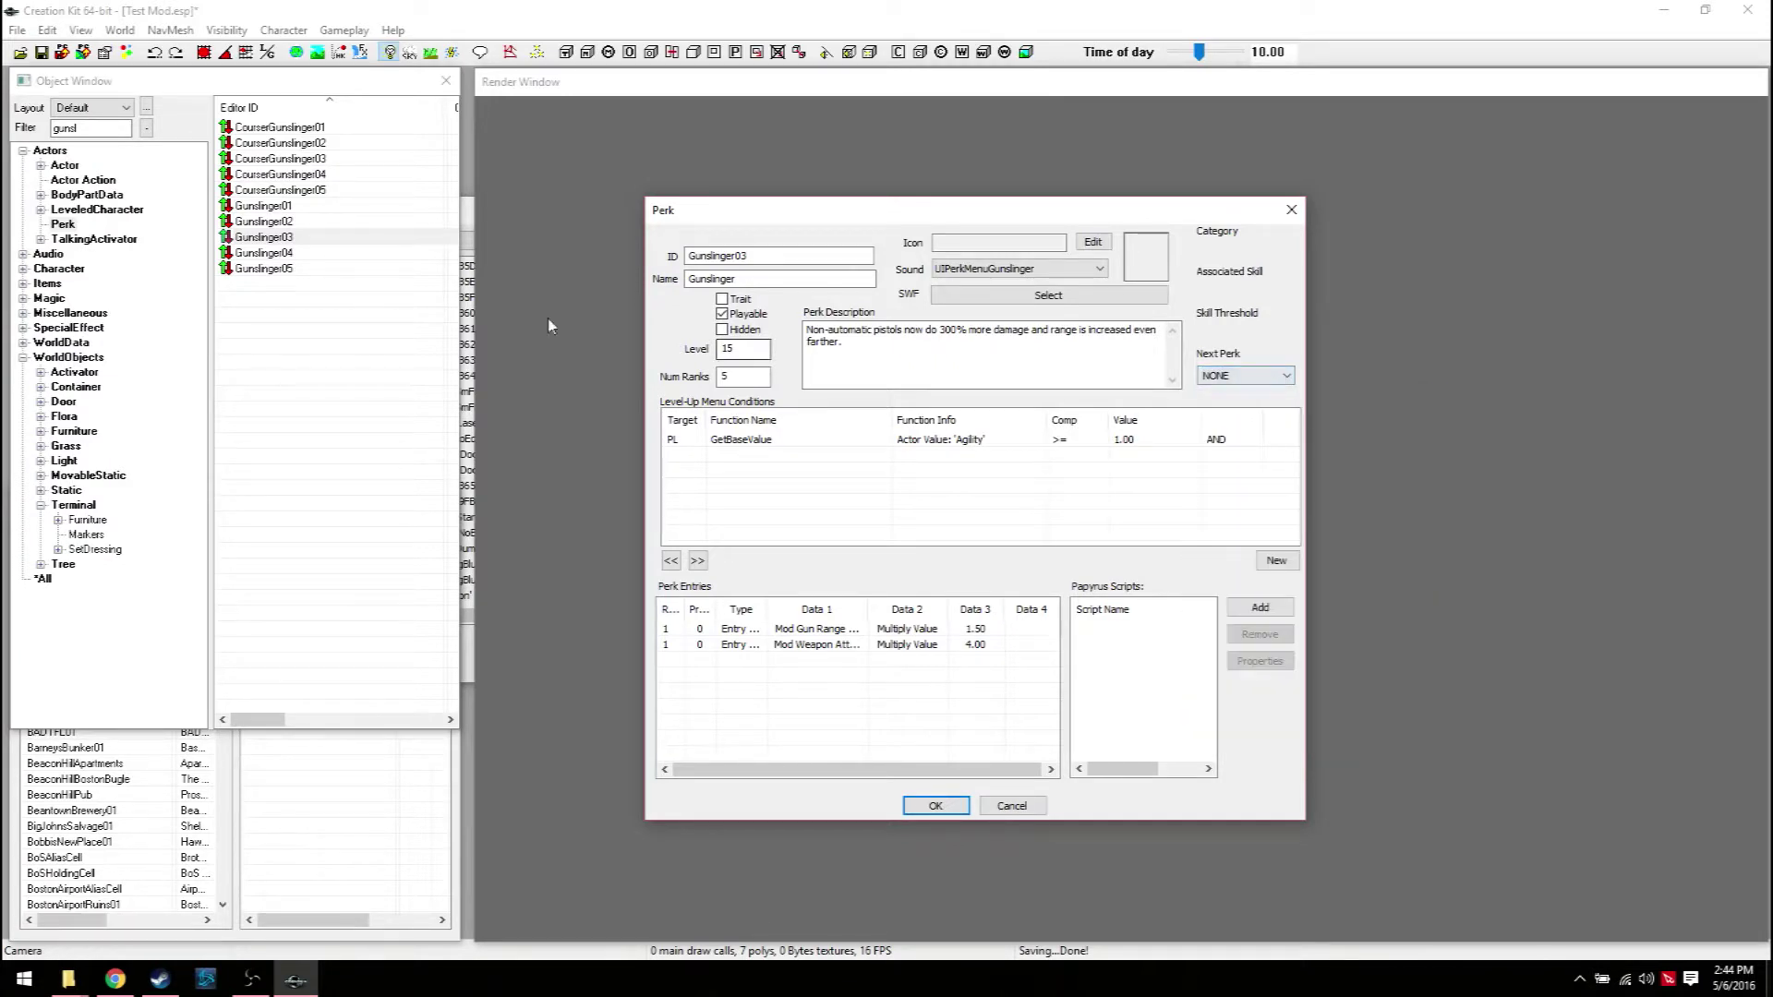
Check which next perk Gunslinger05 uses, close it unchanged, and set Gunslinger03's next perk to Gunslinger01
{"action": "left_click", "coordinate": [270, 268]}
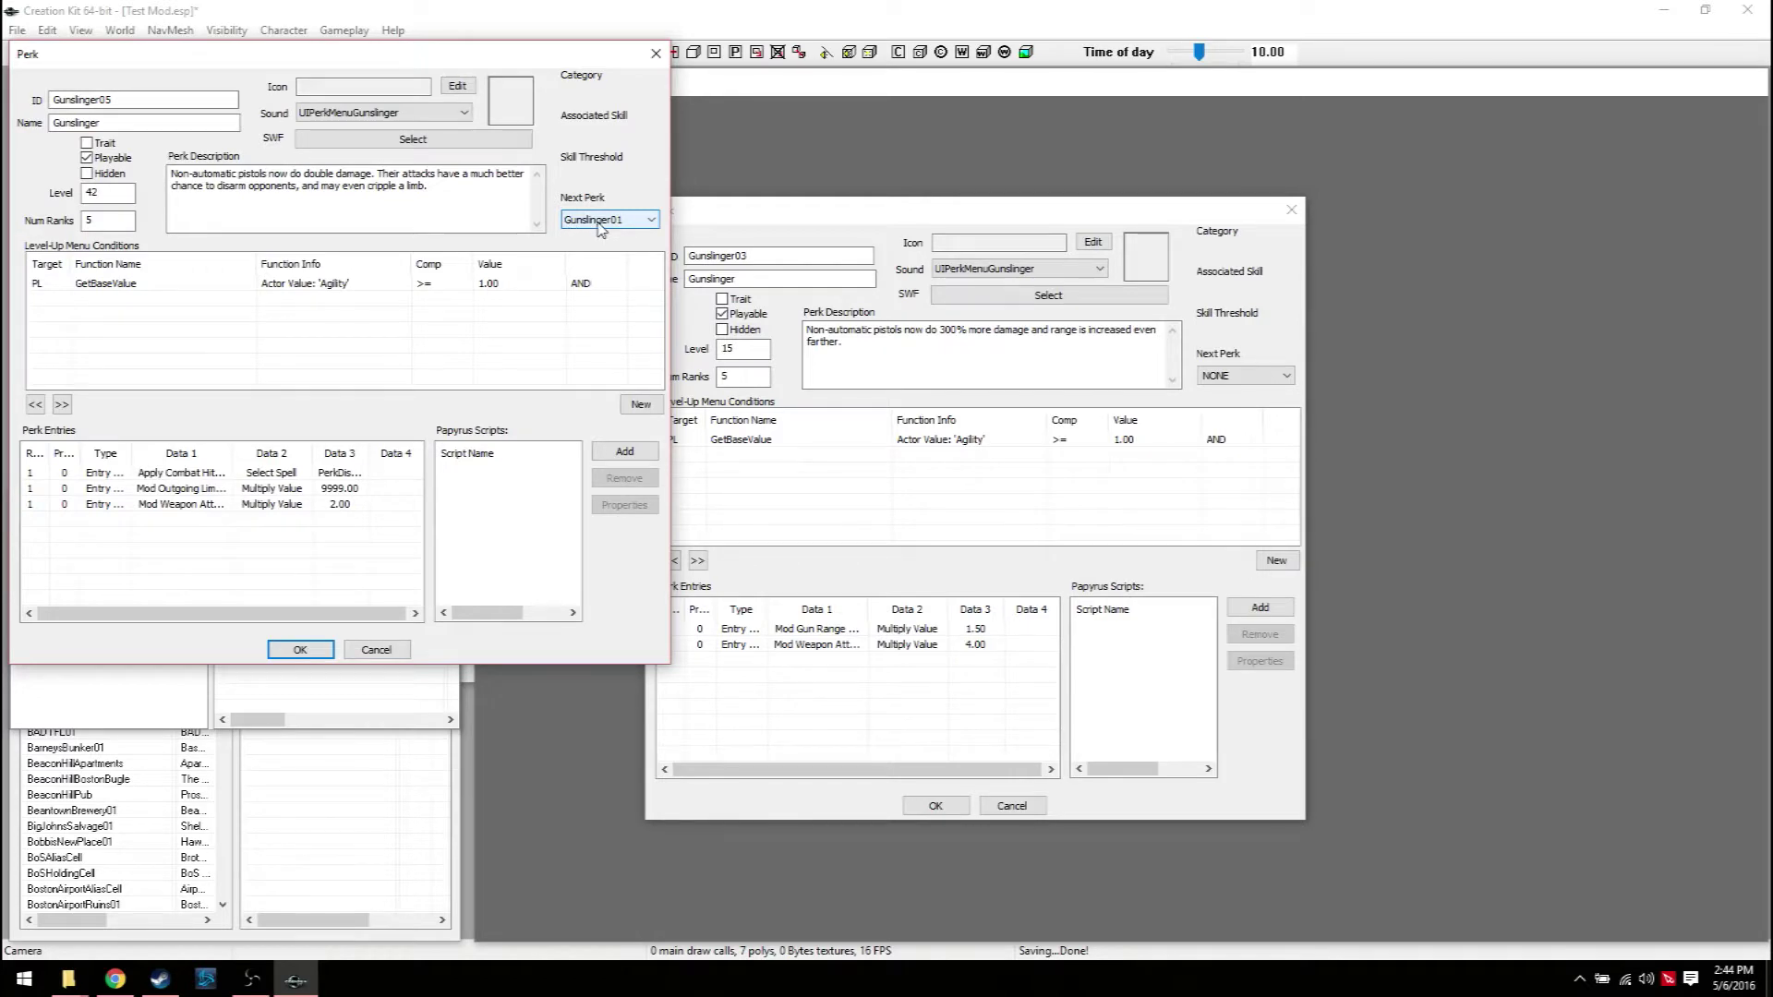
{"action": "left_click", "coordinate": [371, 652]}
{"action": "left_click", "coordinate": [1228, 377]}
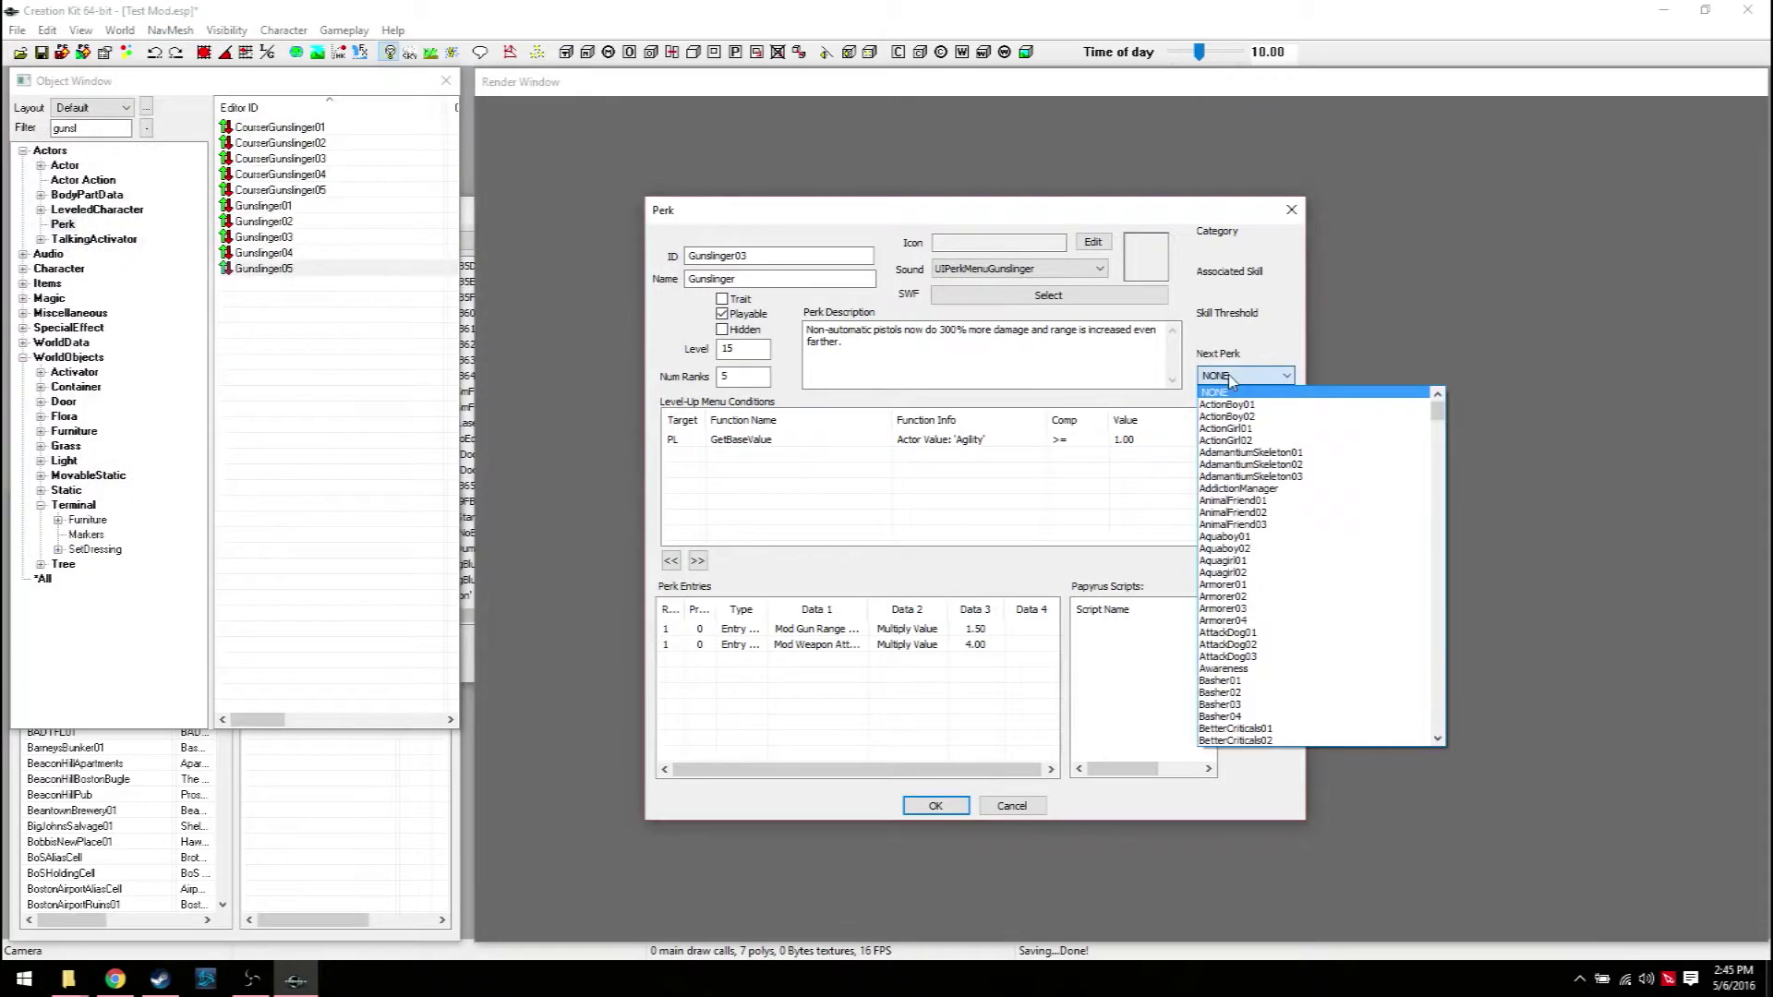
{"action": "type", "text": "guns"}
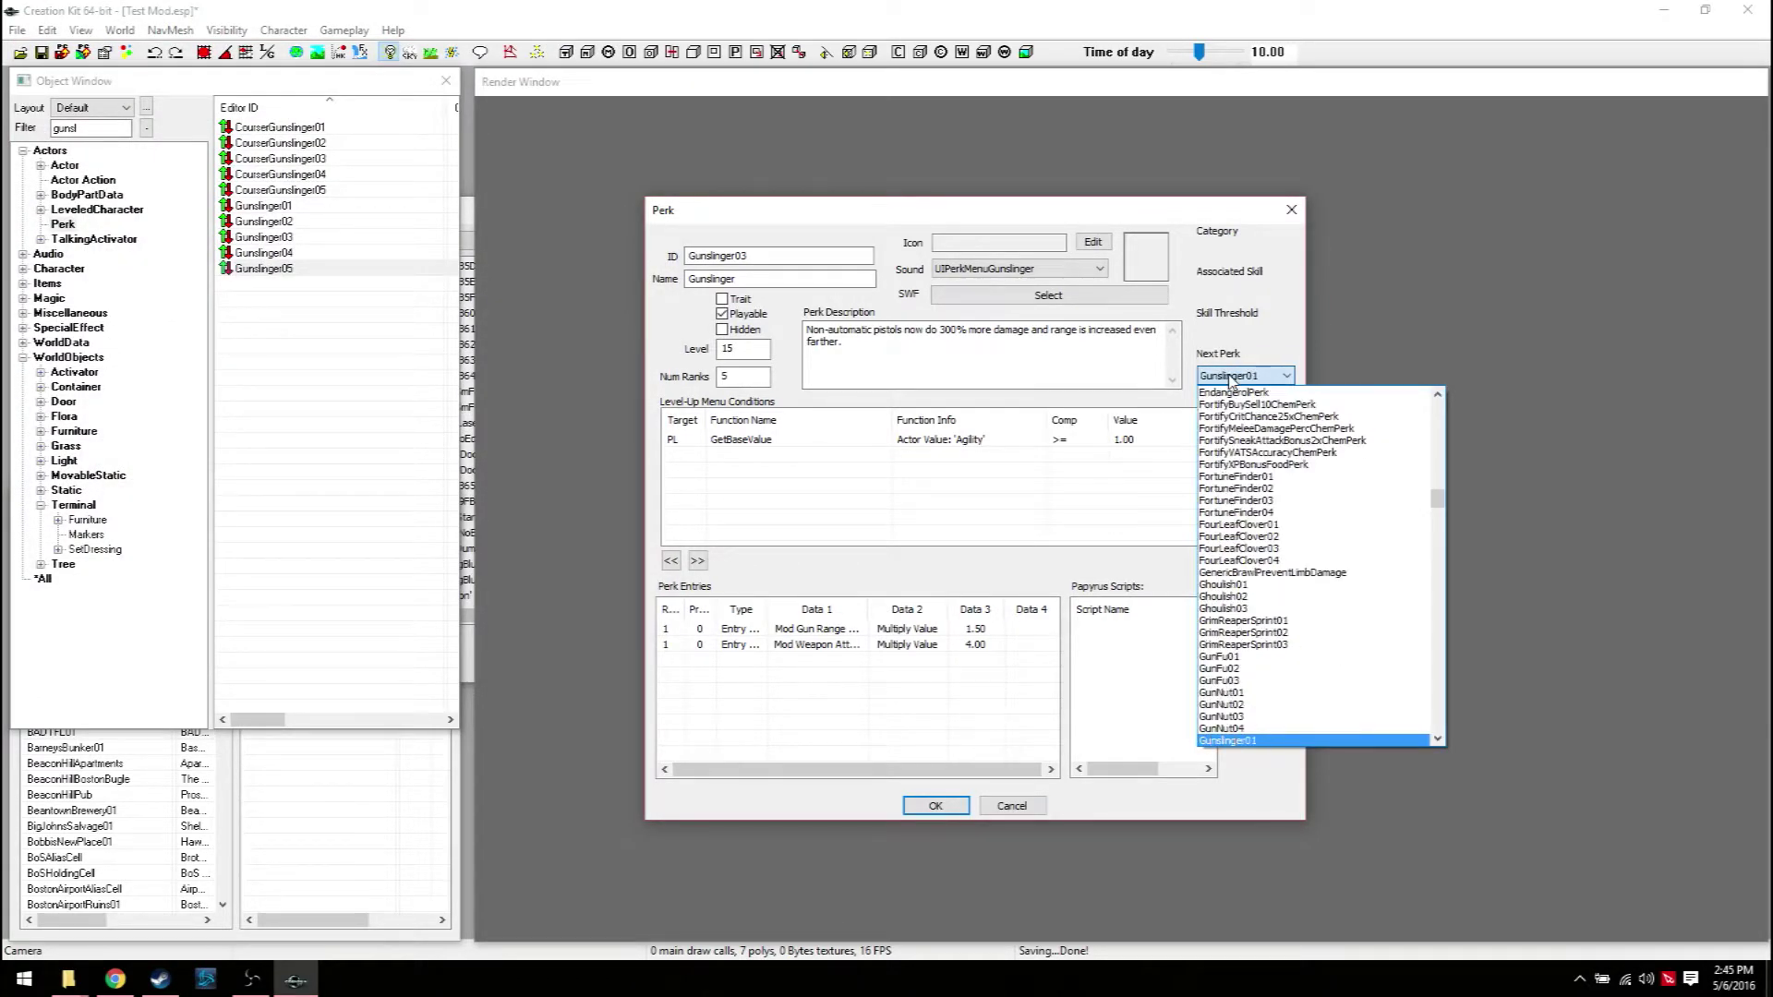
{"action": "left_click", "coordinate": [1237, 740]}
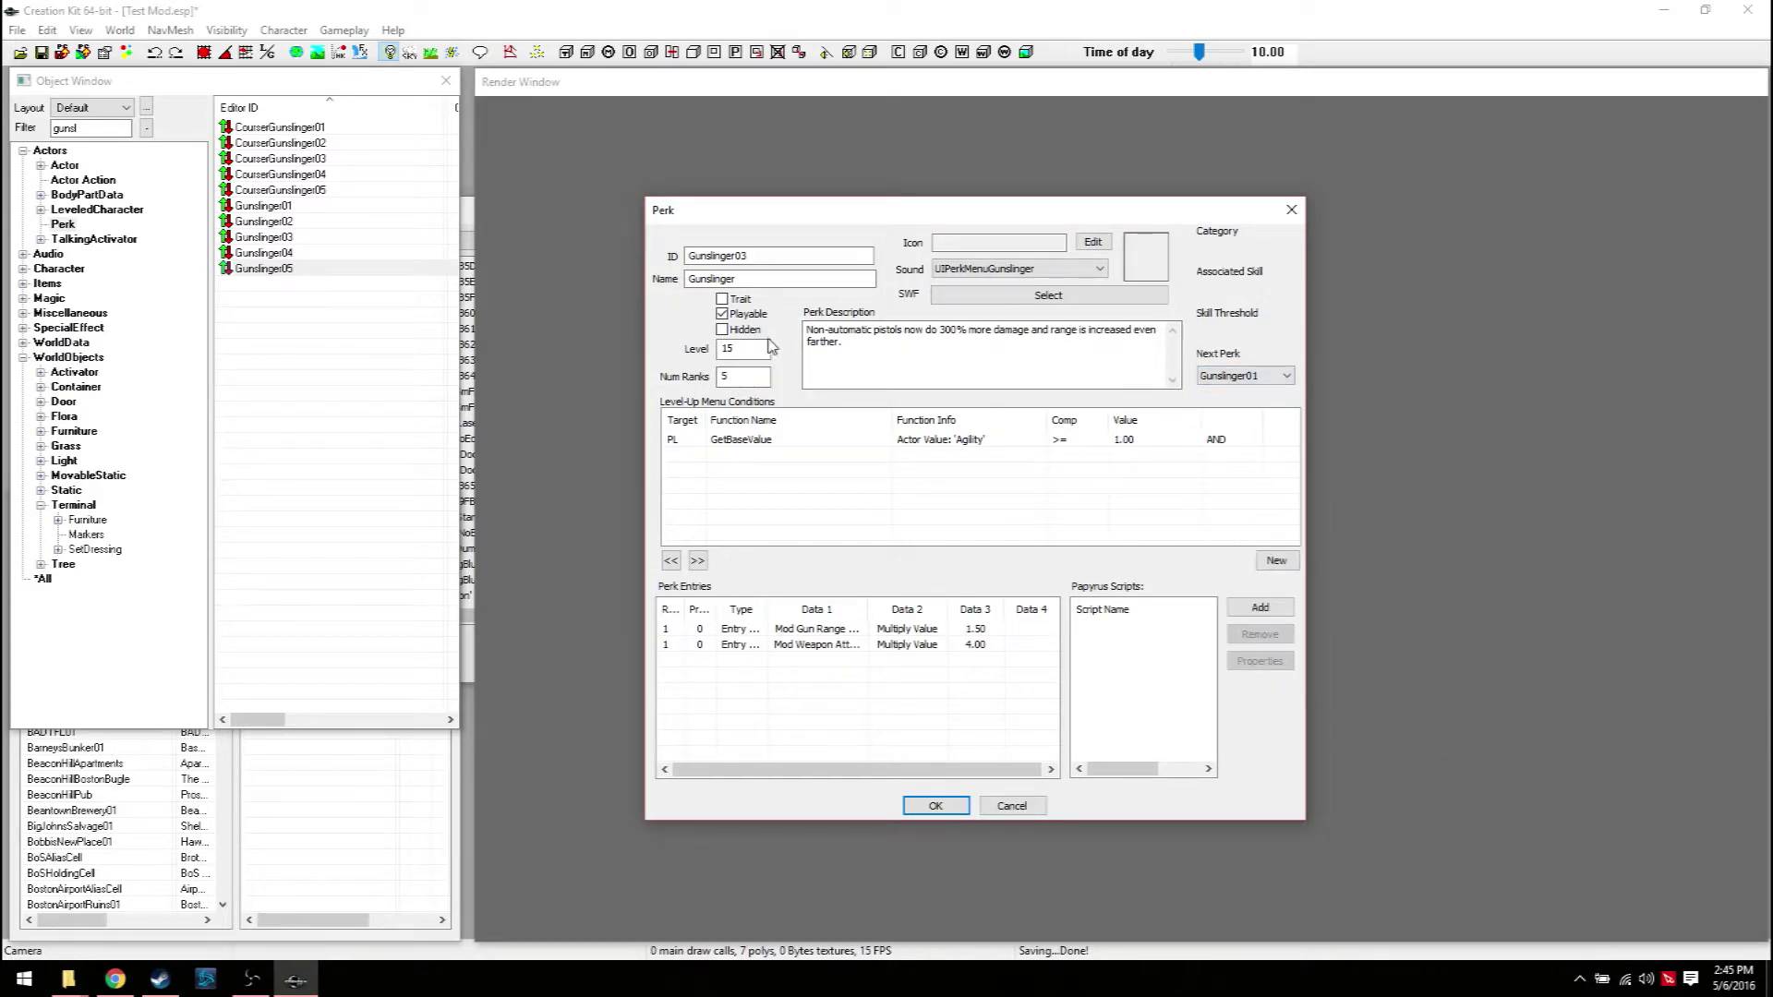
Set Gunslinger03's number of ranks to 3 and its level to 3, and accept the perk
{"action": "double_click", "coordinate": [731, 375]}
{"action": "type", "text": "33"}
{"action": "left_click", "coordinate": [935, 806]}
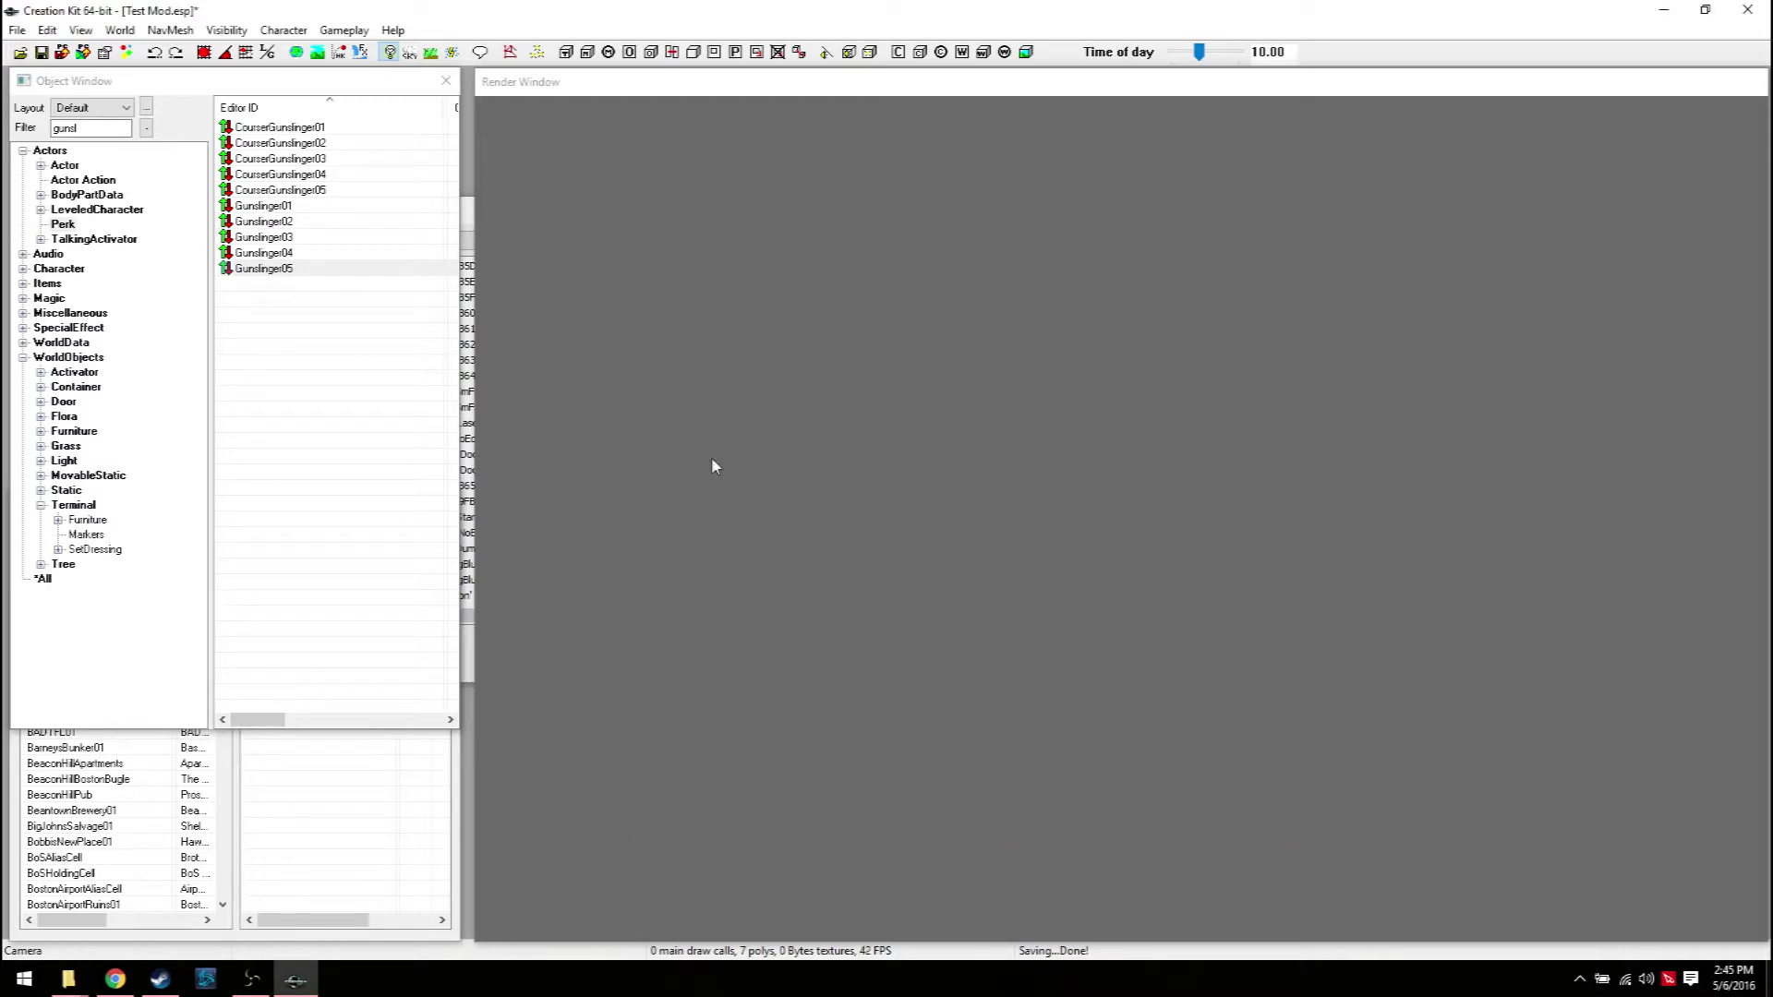
Set Gunslinger02's number of ranks to 3 and its level to 2, and accept the perk
{"action": "double_click", "coordinate": [269, 222]}
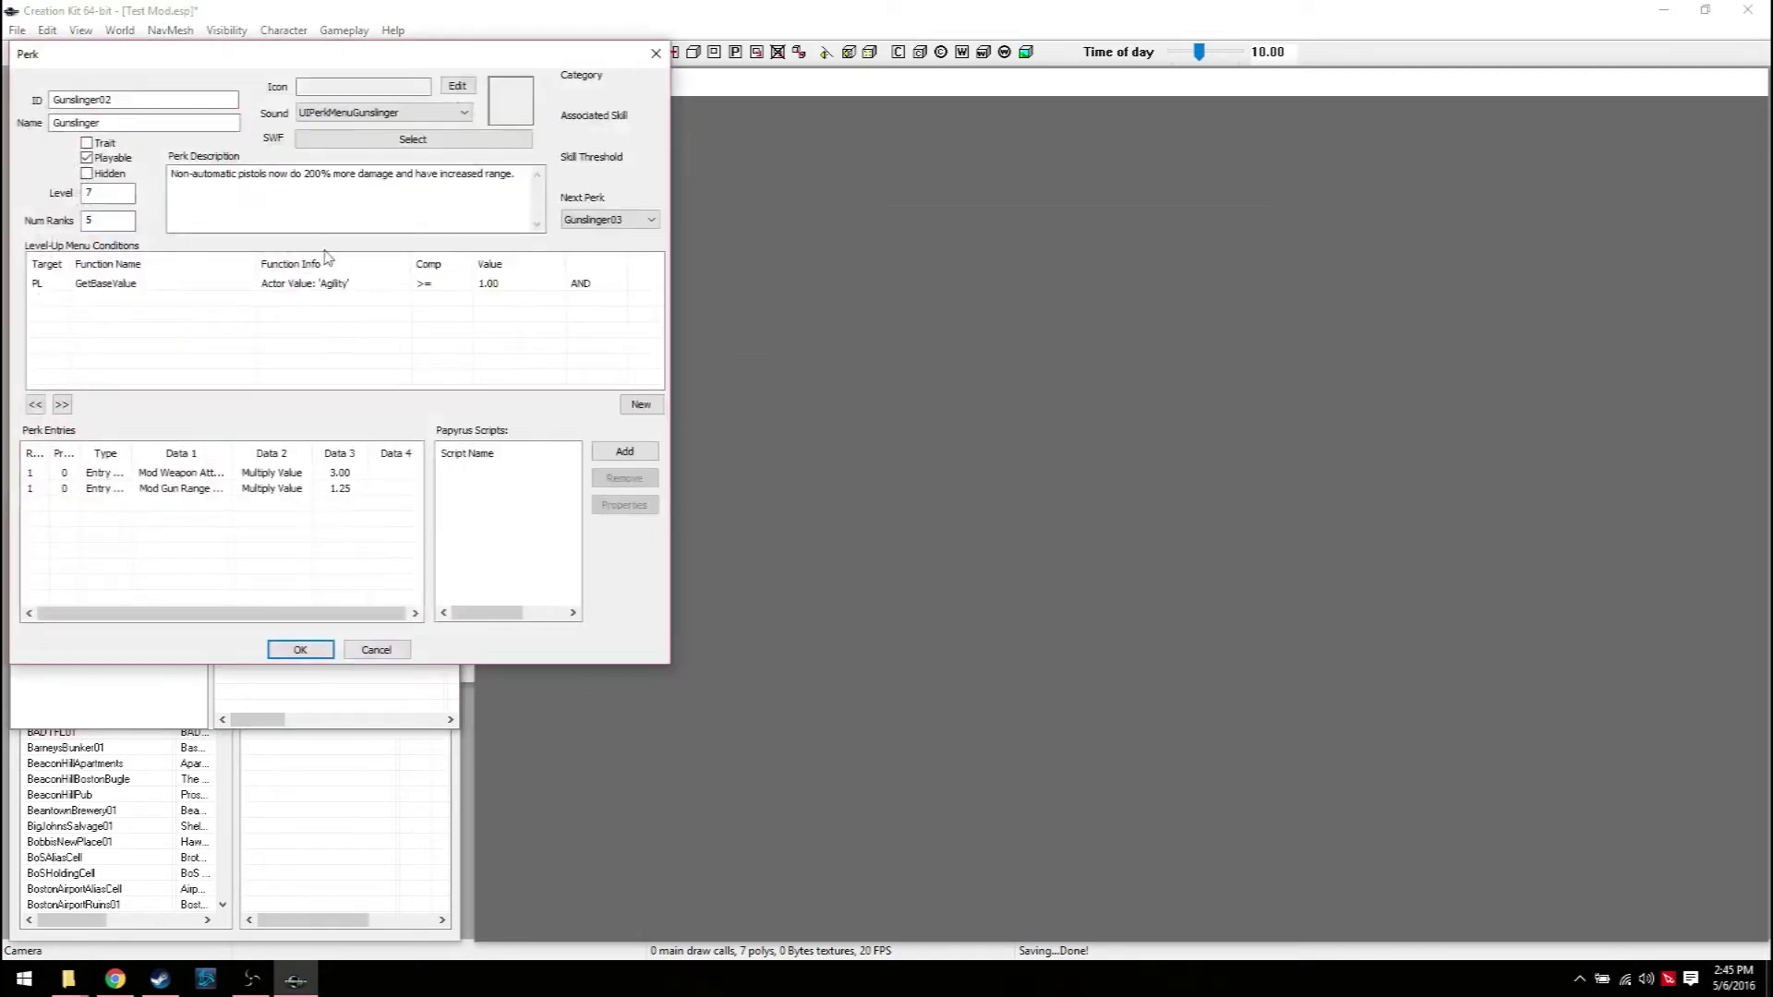
{"action": "left_click_drag", "start_coordinate": [129, 221], "coordinate": [78, 194]}
{"action": "type", "text": "32"}
{"action": "left_click_drag", "start_coordinate": [427, 60], "coordinate": [875, 118]}
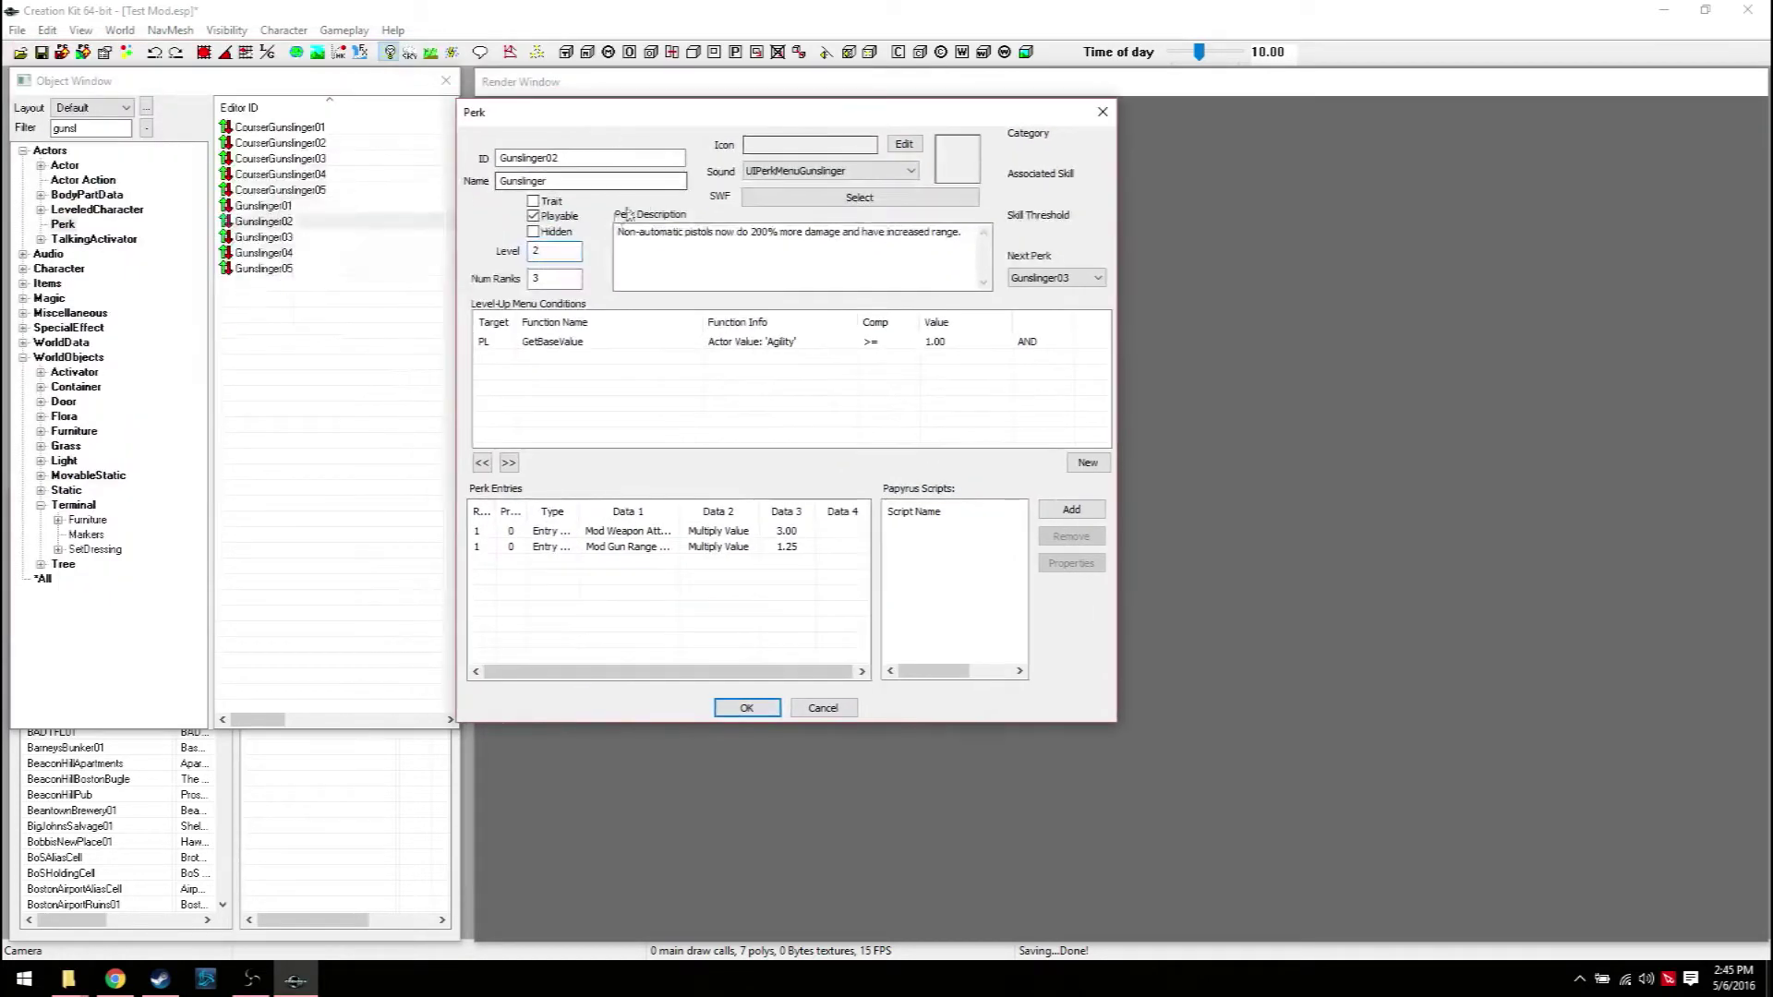
{"action": "left_click", "coordinate": [745, 710]}
{"action": "double_click", "coordinate": [275, 220]}
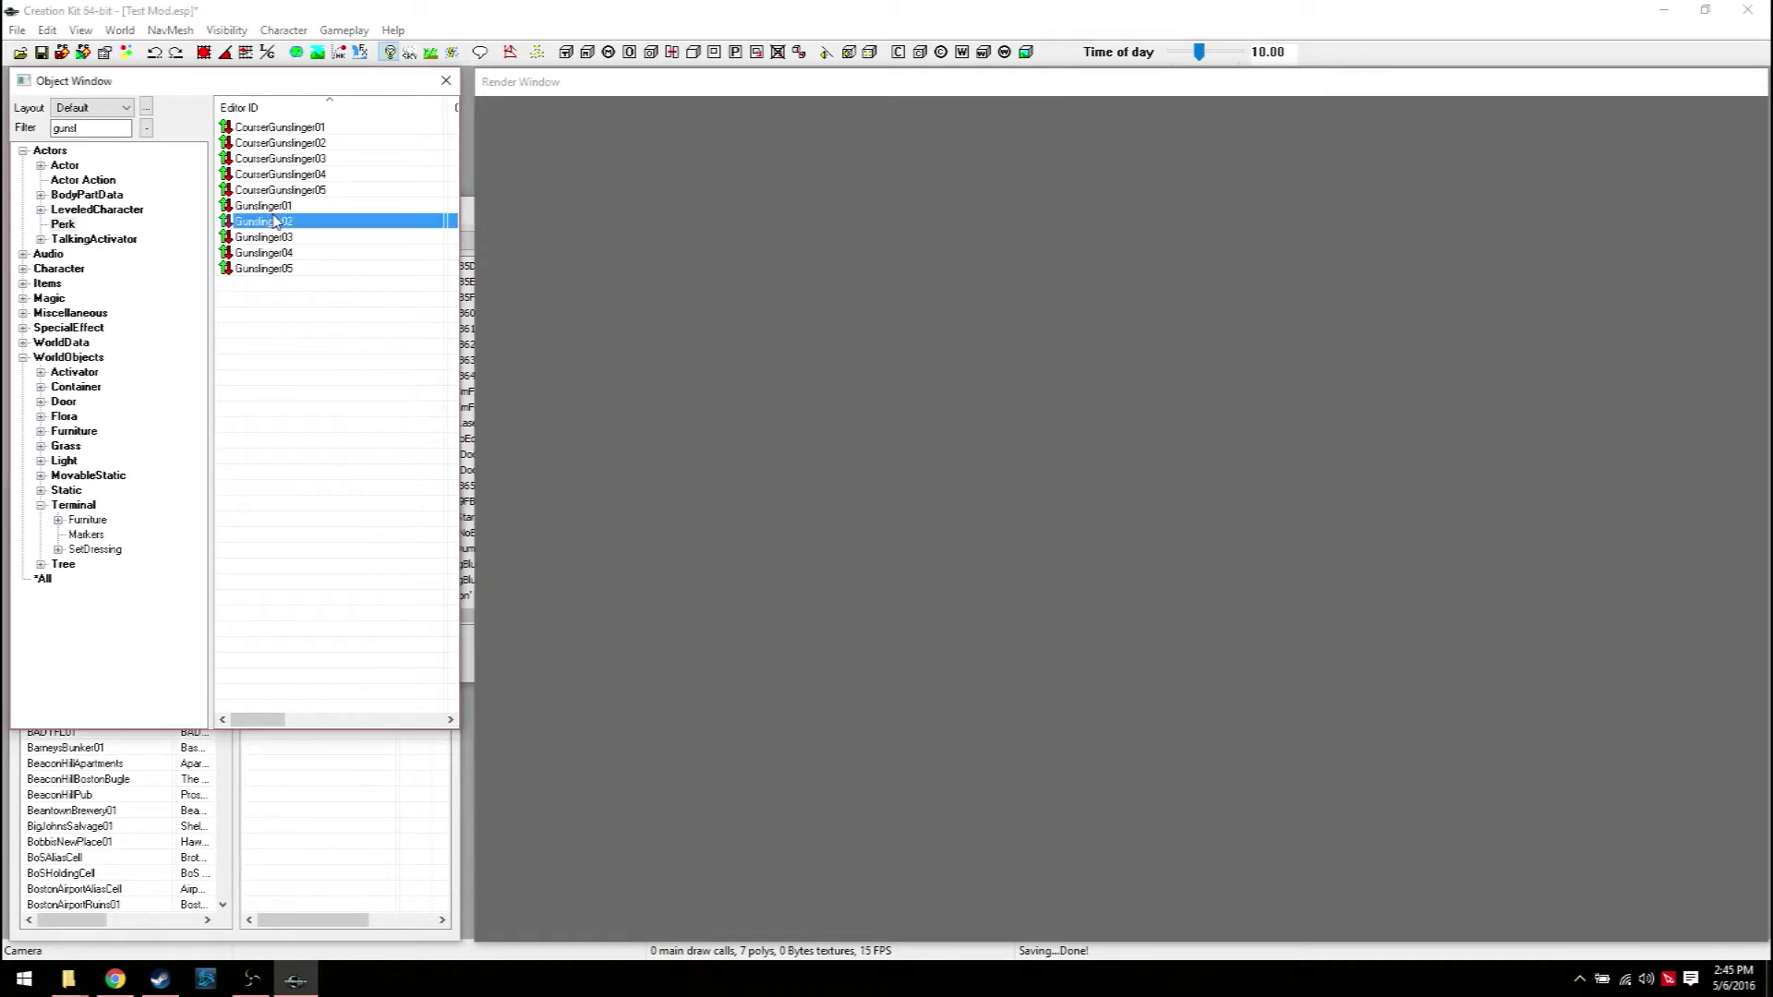
{"action": "left_click", "coordinate": [379, 651]}
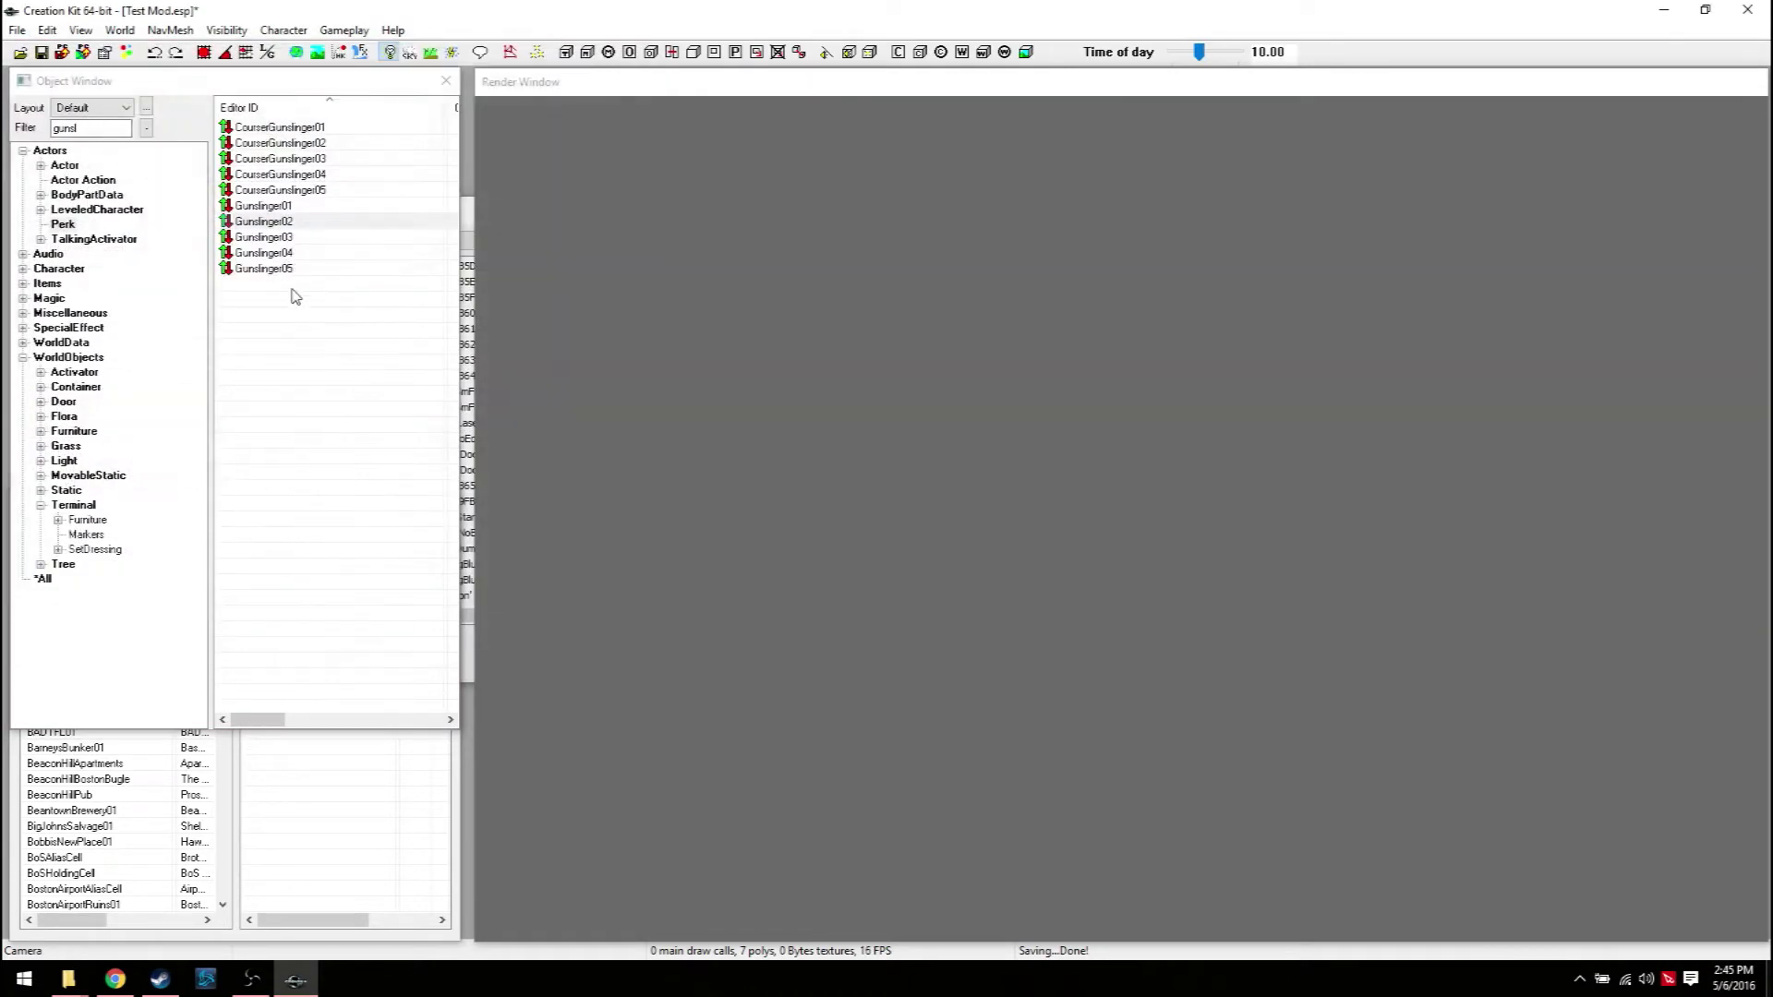
Set Gunslinger01's number of ranks to 3 and accept the perk
{"action": "double_click", "coordinate": [268, 206]}
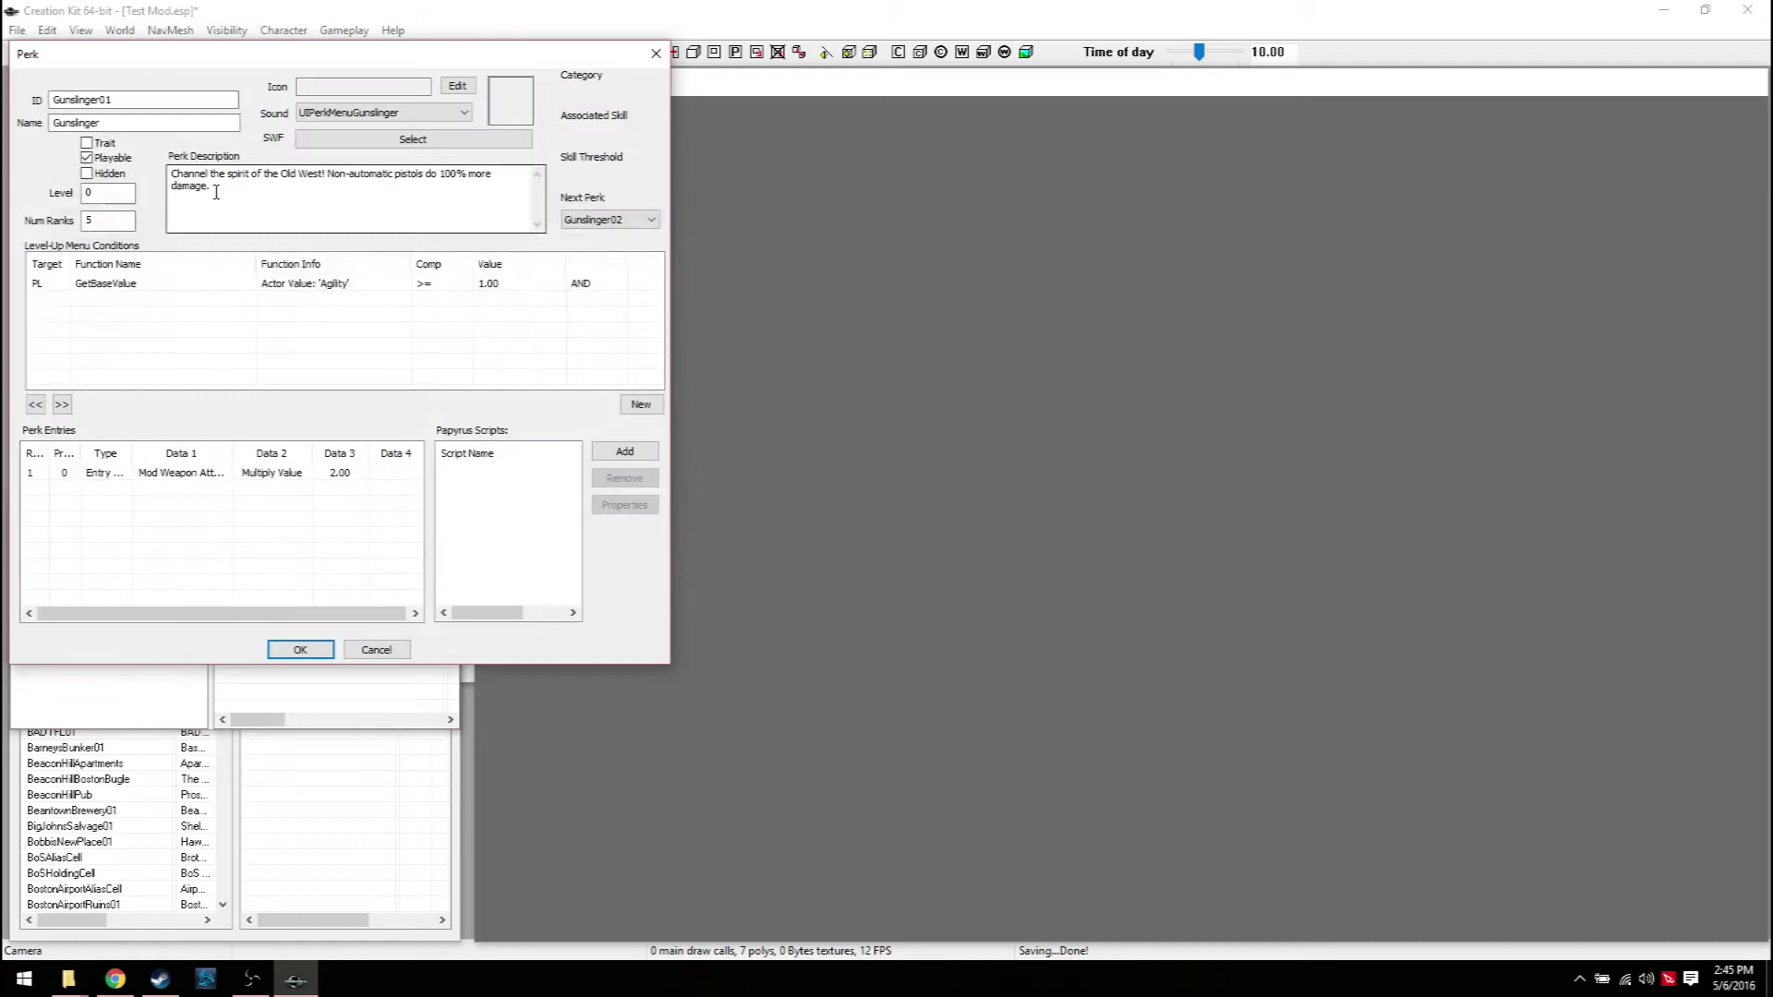
{"action": "left_click_drag", "start_coordinate": [266, 70], "coordinate": [766, 189]}
{"action": "double_click", "coordinate": [579, 344]}
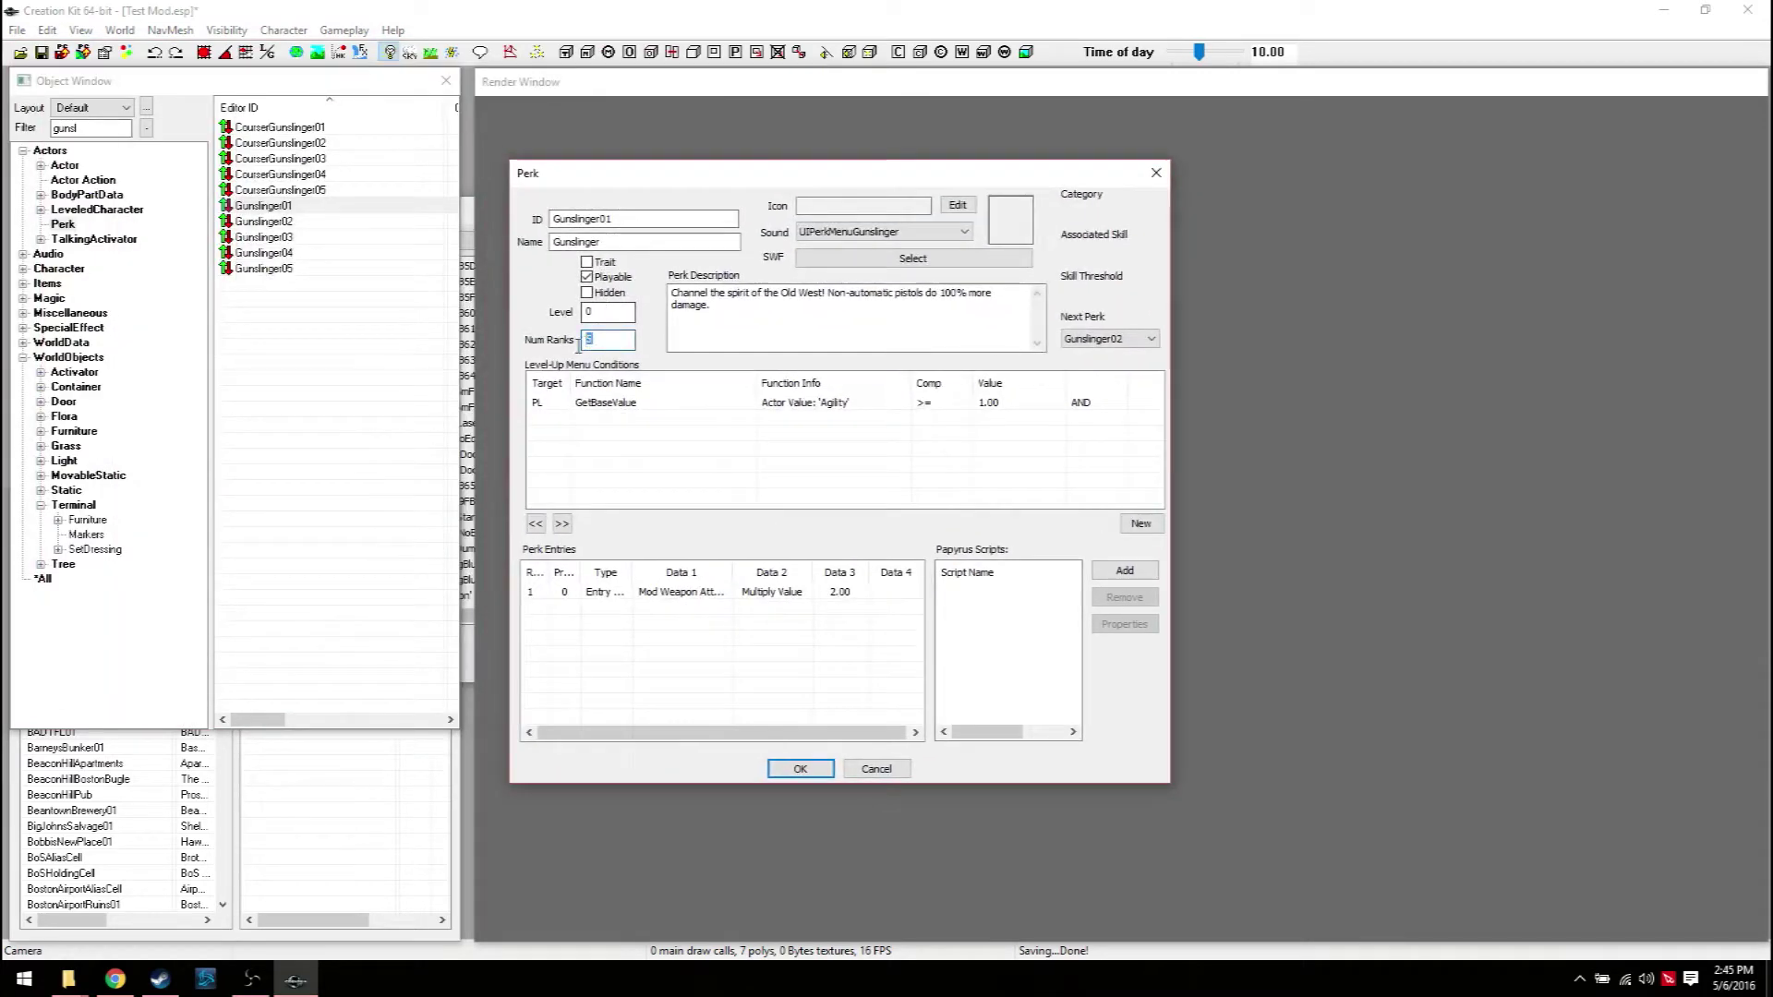
{"action": "left_click", "coordinate": [792, 770]}
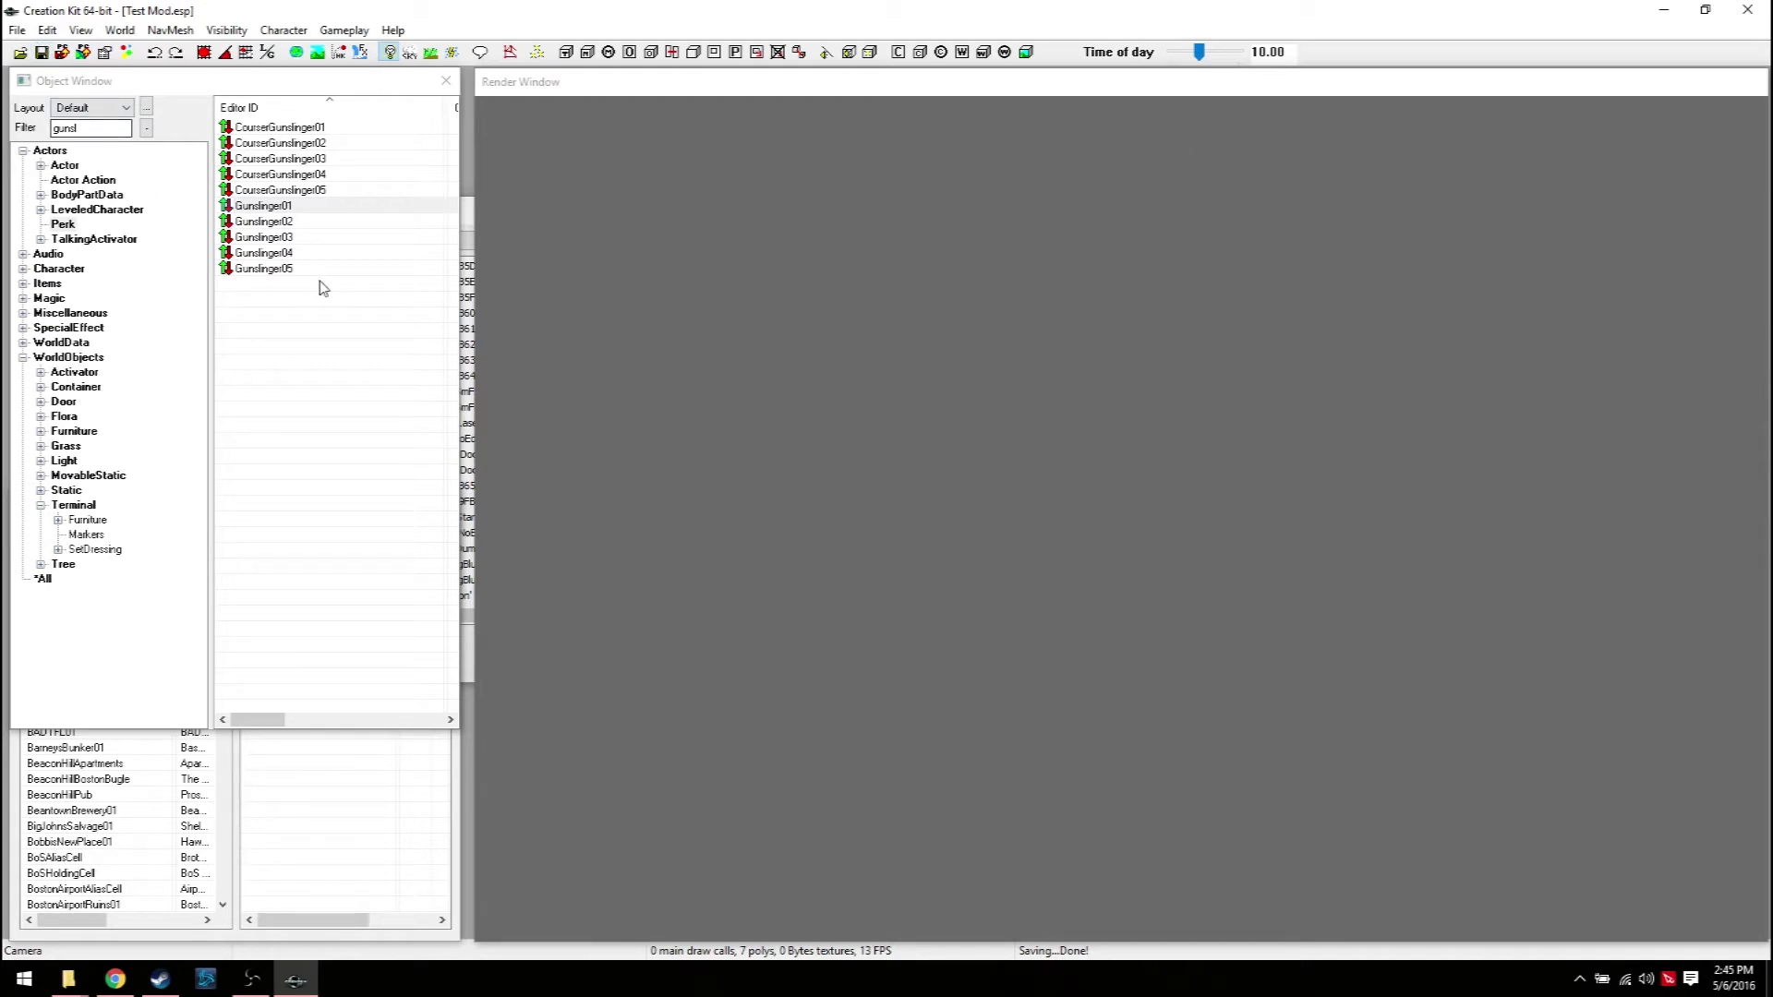
Recheck Gunslinger02's level, ranks and next perk, accept the perk, and save the plugin
{"action": "left_click", "coordinate": [290, 223]}
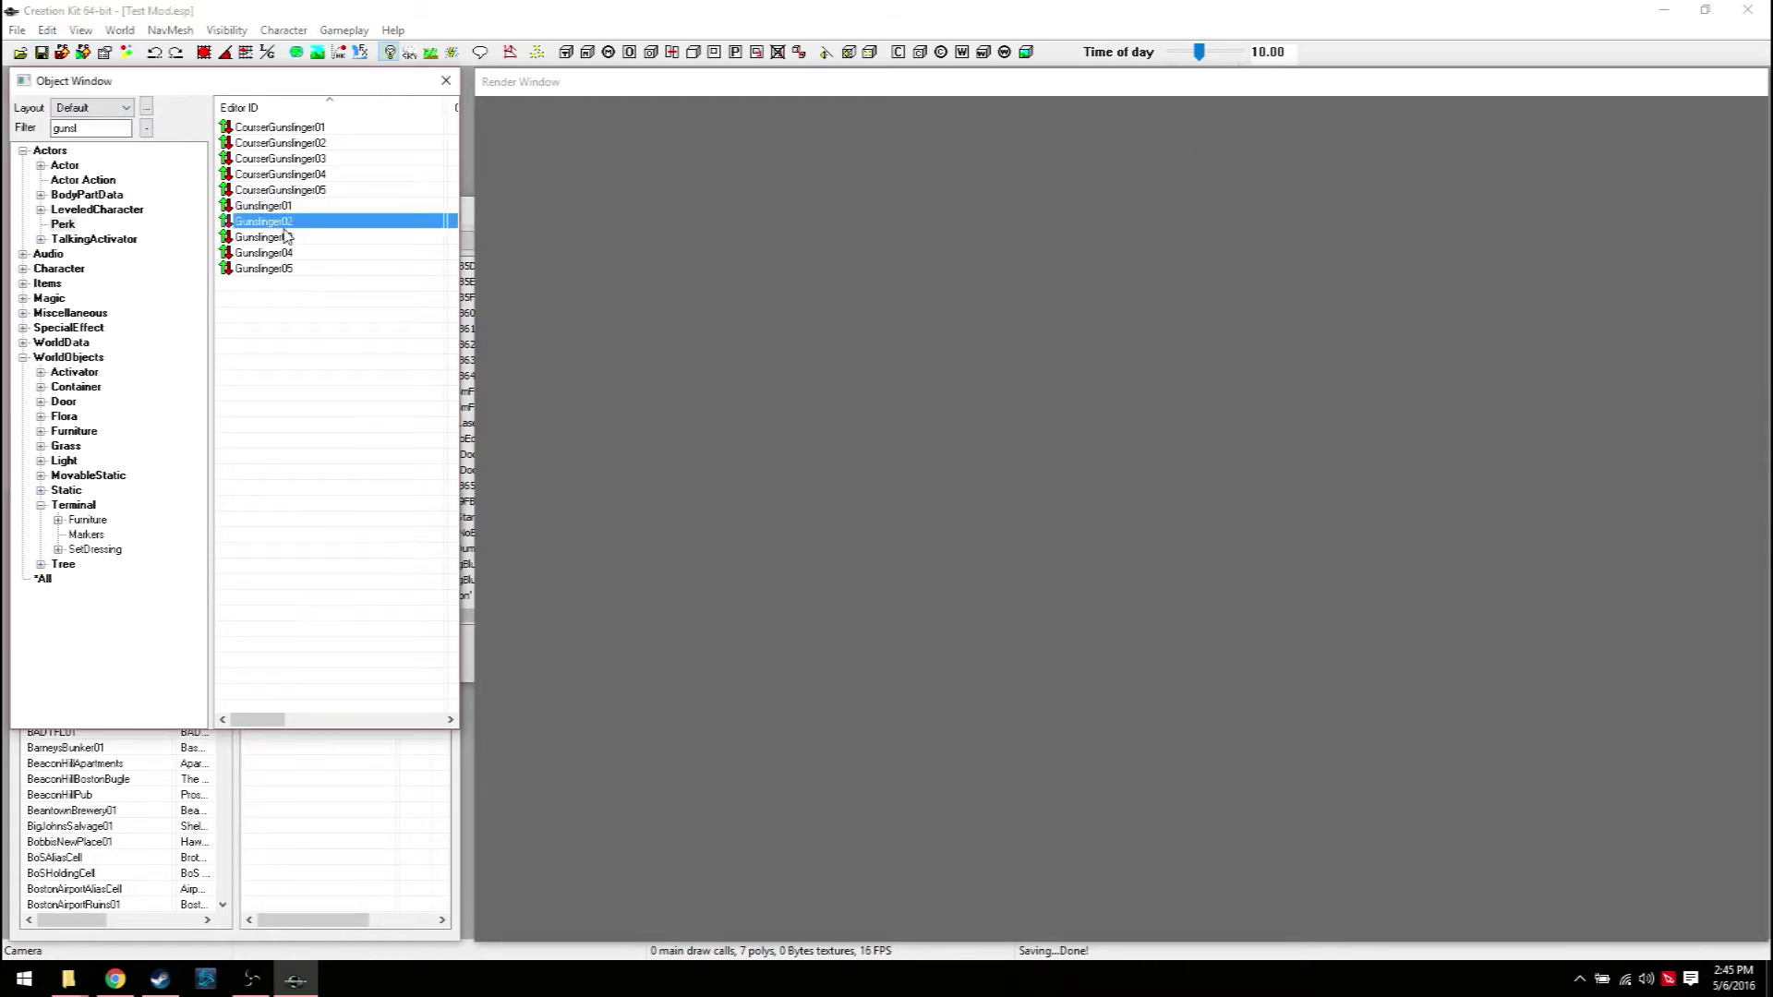
{"action": "double_click", "coordinate": [285, 227]}
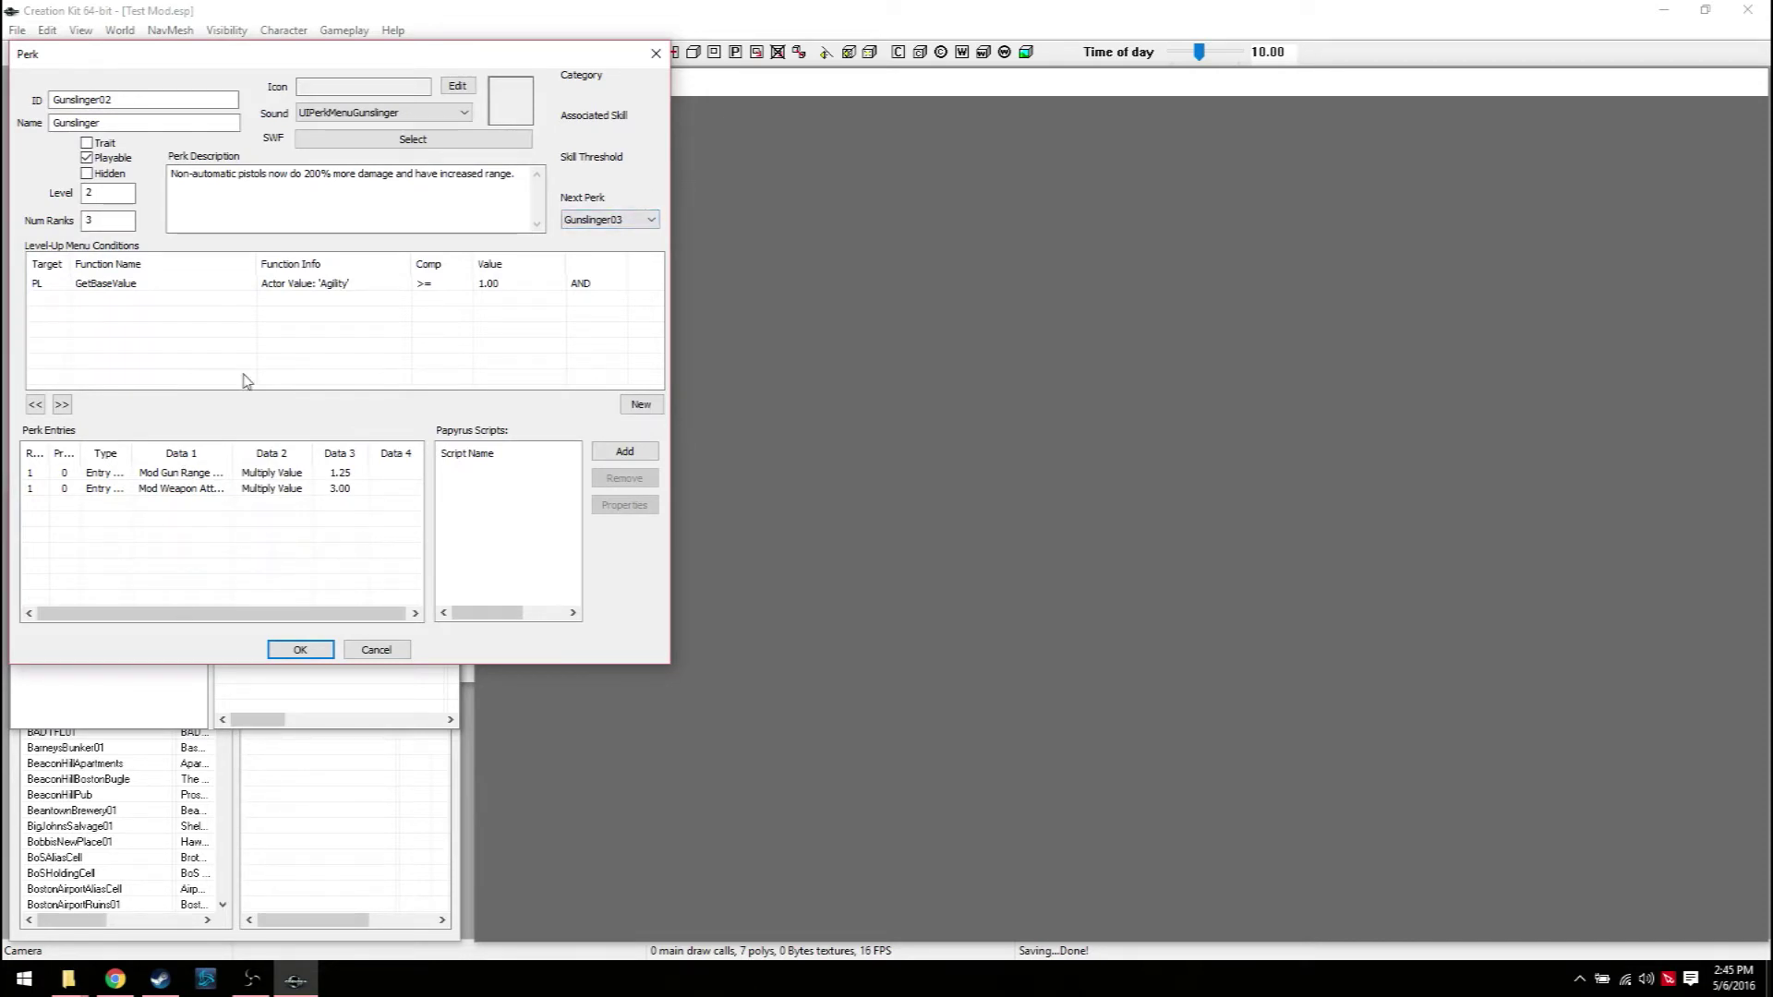
{"action": "left_click", "coordinate": [301, 647]}
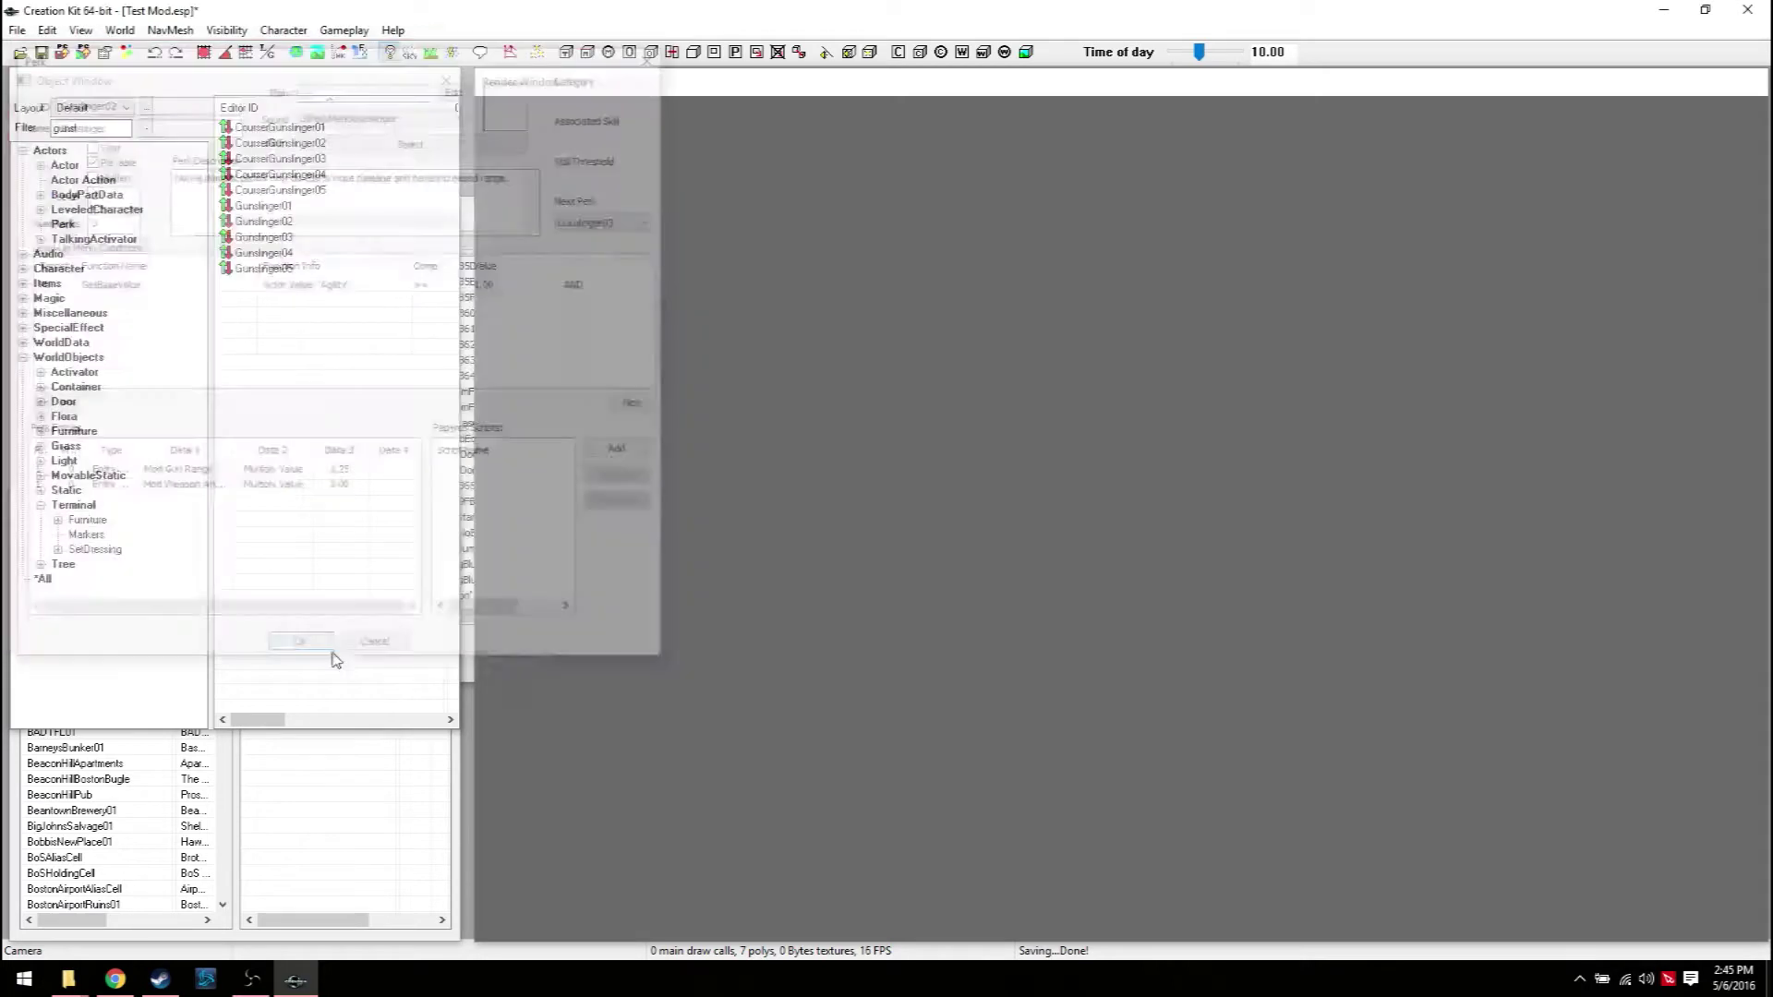
{"action": "left_click", "coordinate": [42, 53]}
Switch to Fallout 4, resume the game and open the perk chart from the Pip-Boy
{"action": "left_click", "coordinate": [250, 979]}
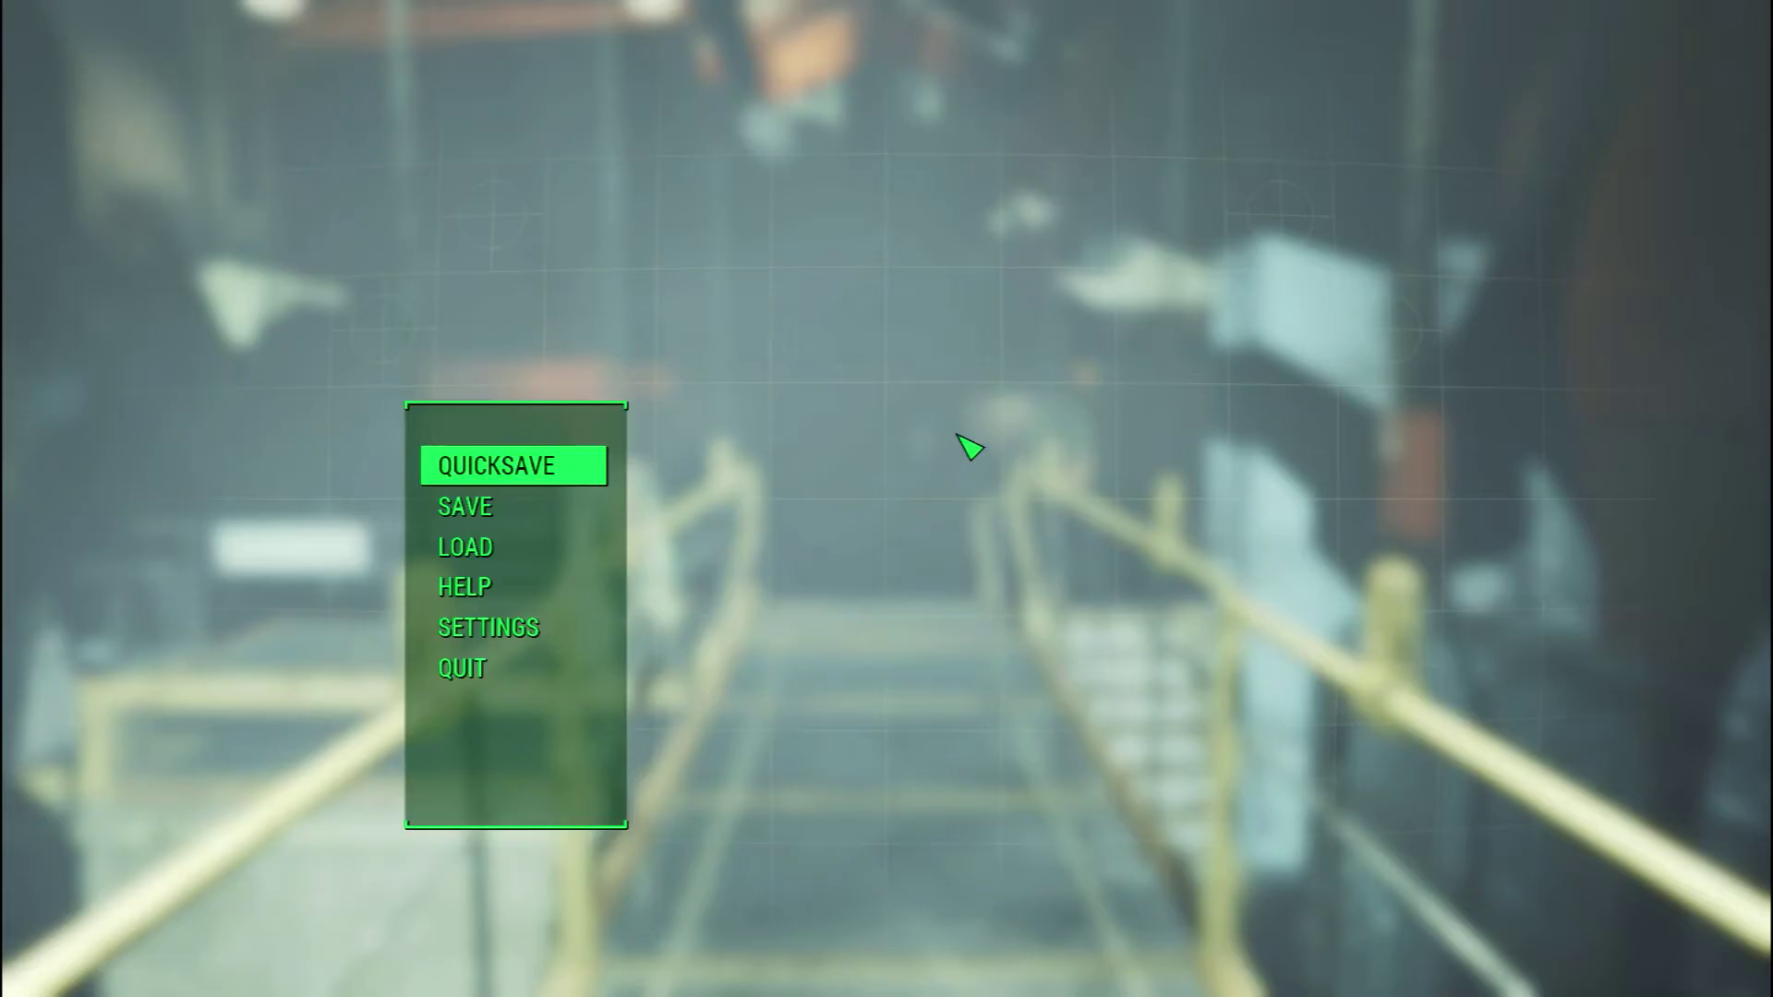
{"action": "key", "text": "Escape"}
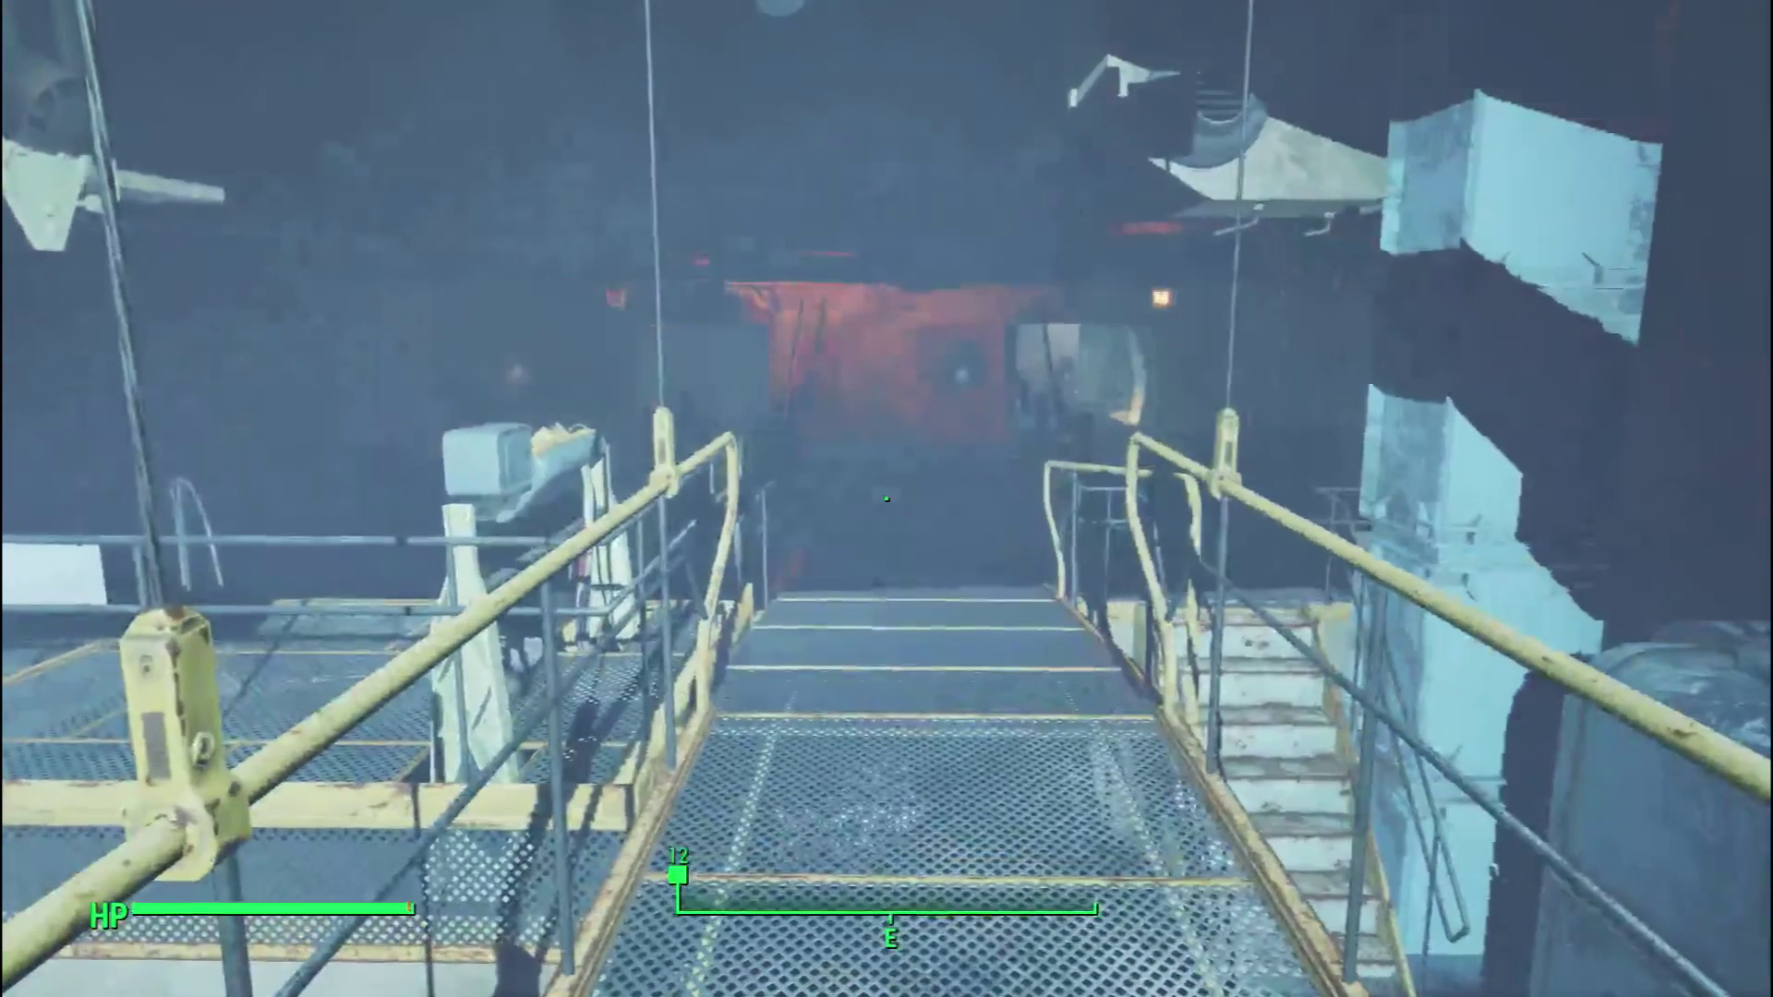
{"action": "key", "text": "Tab"}
{"action": "key", "text": "t"}
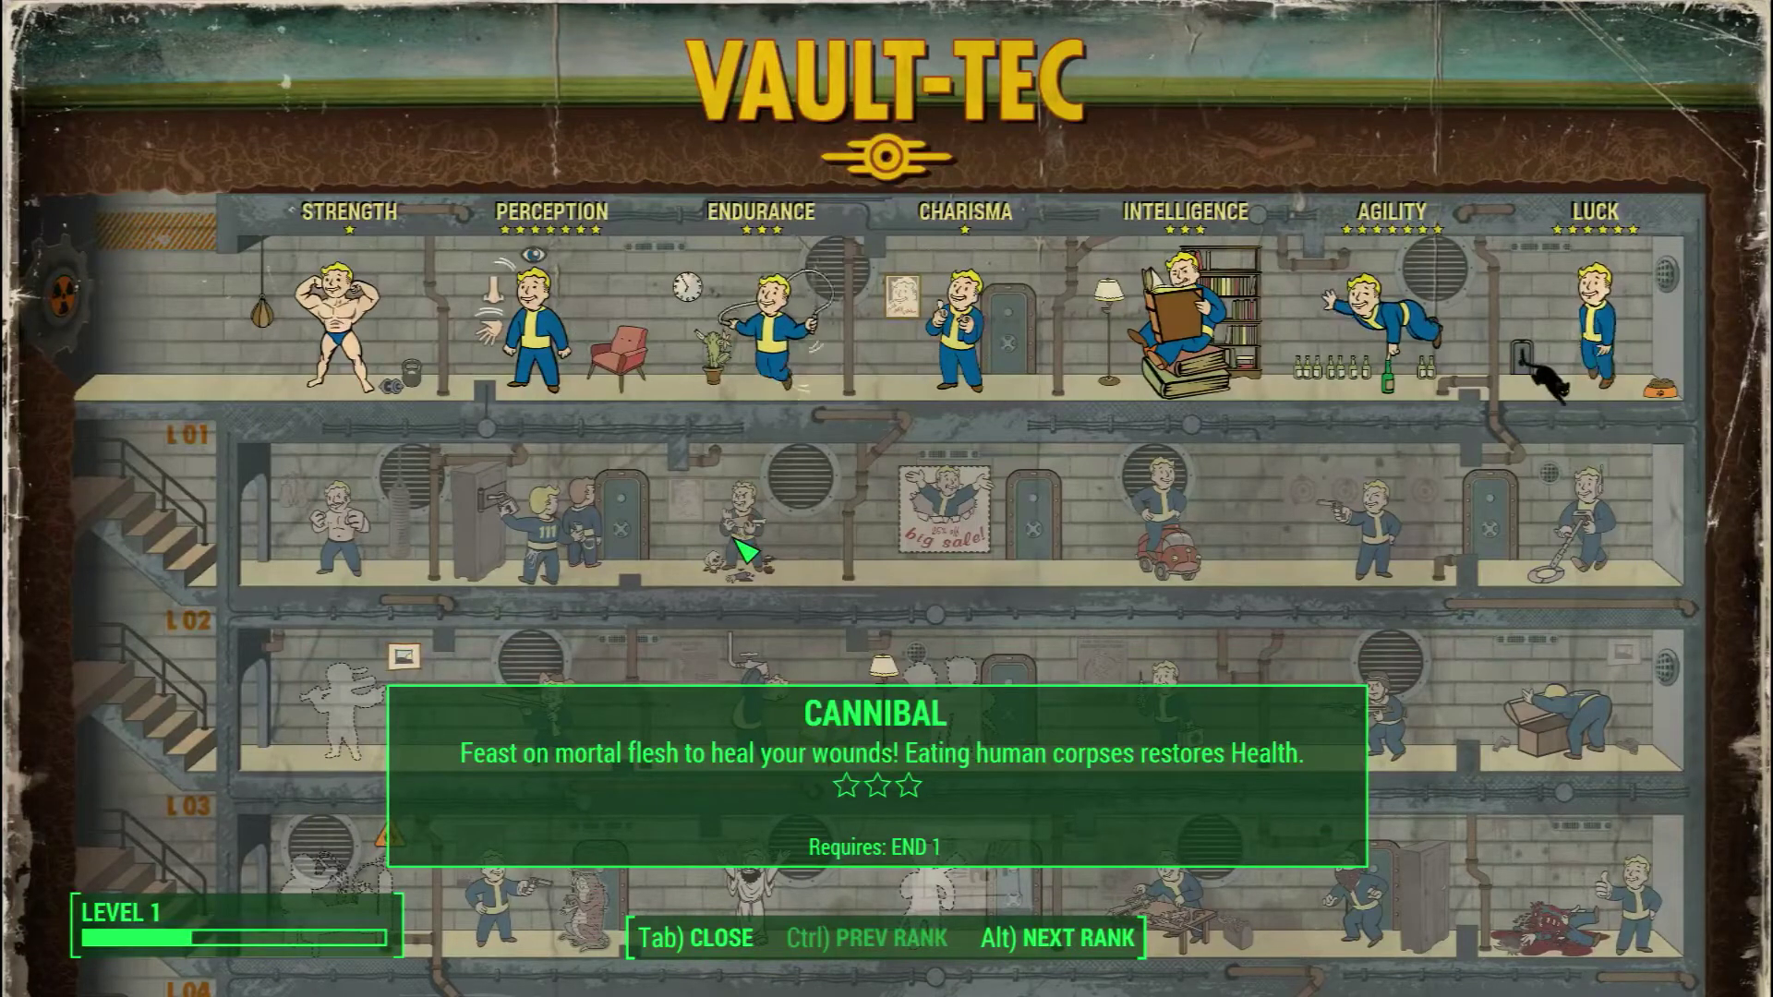
Look through the levels of the perk chart and examine the description and rank stars of the first Agility perk, Gunslinger
{"action": "scroll", "coordinate": [730, 646], "scroll_direction": "down", "scroll_amount": 5}
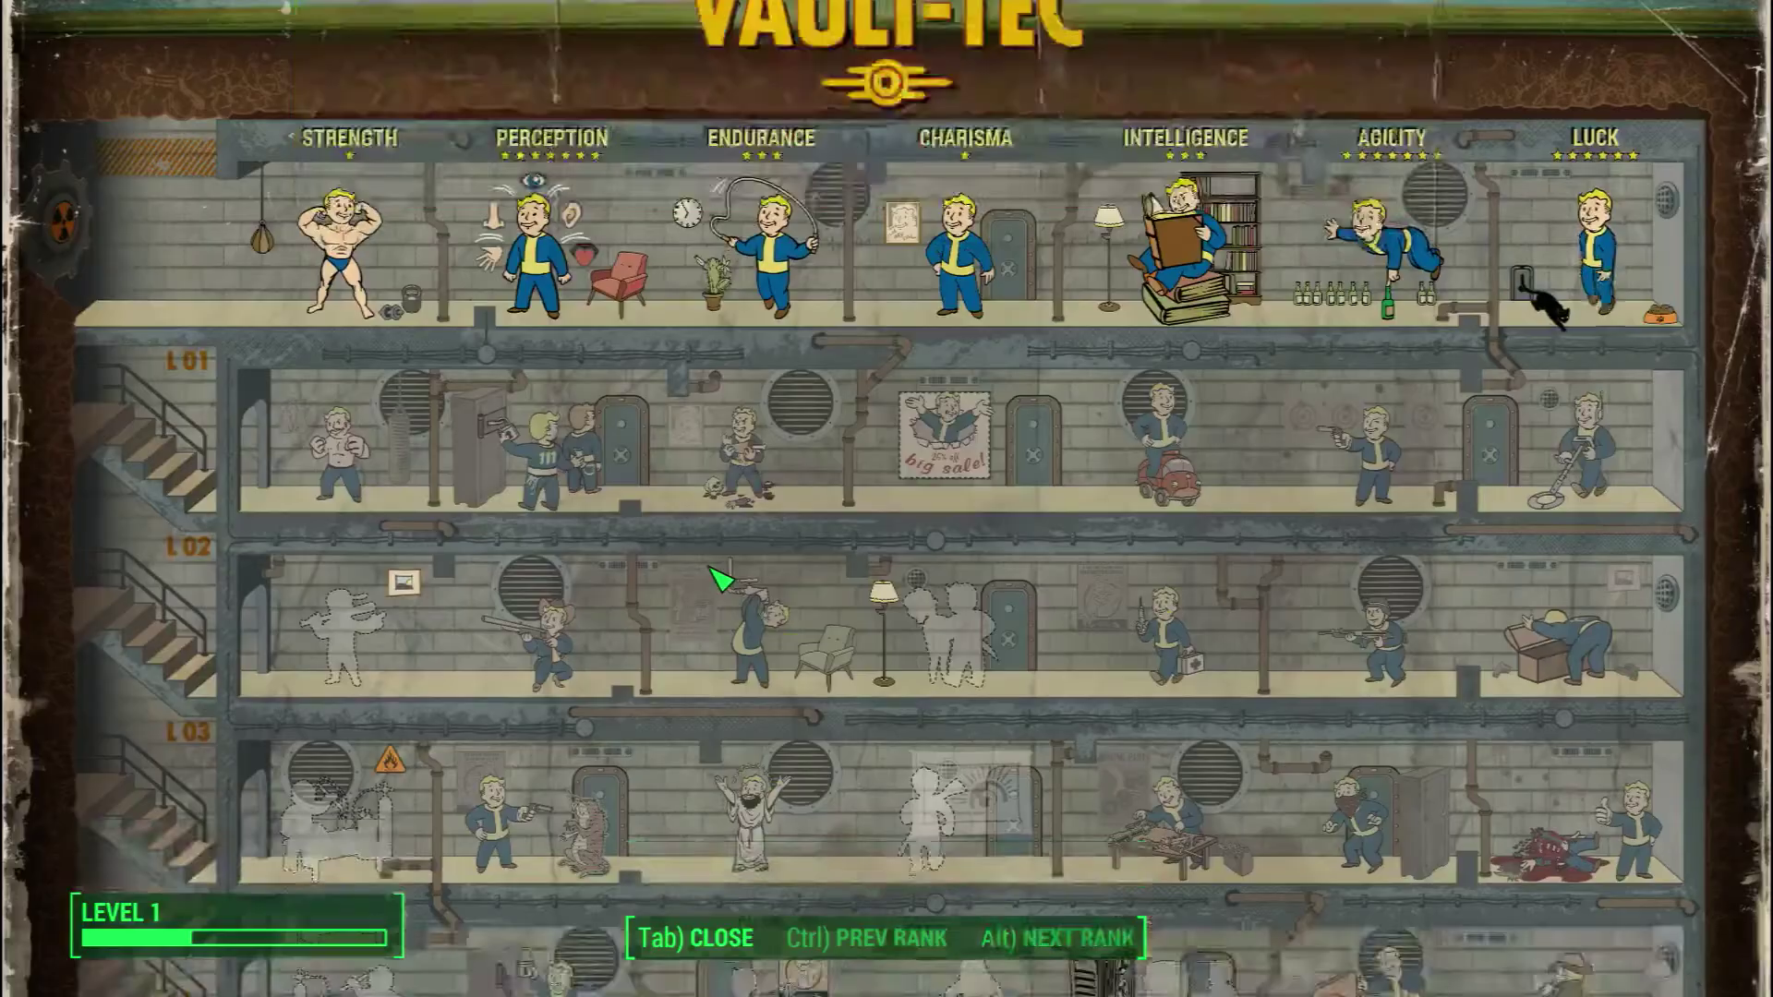
{"action": "scroll", "coordinate": [702, 584], "scroll_direction": "down", "scroll_amount": 3}
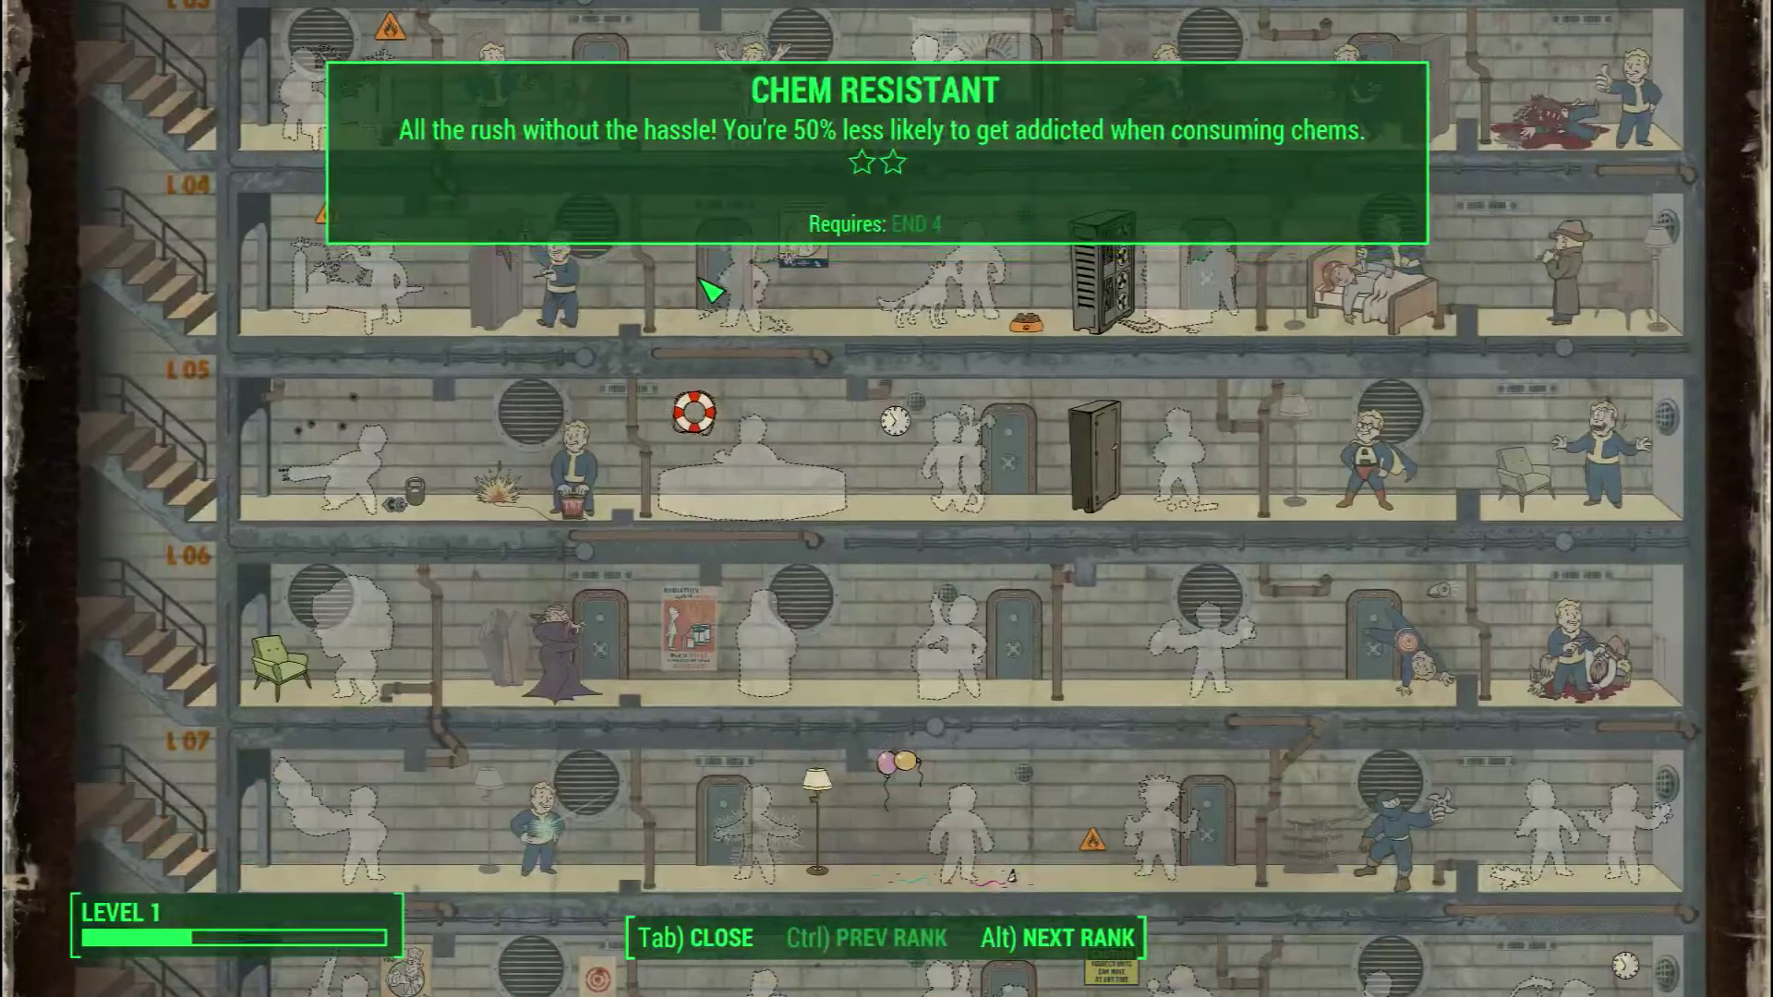
{"action": "scroll", "coordinate": [739, 653], "scroll_direction": "down", "scroll_amount": 4}
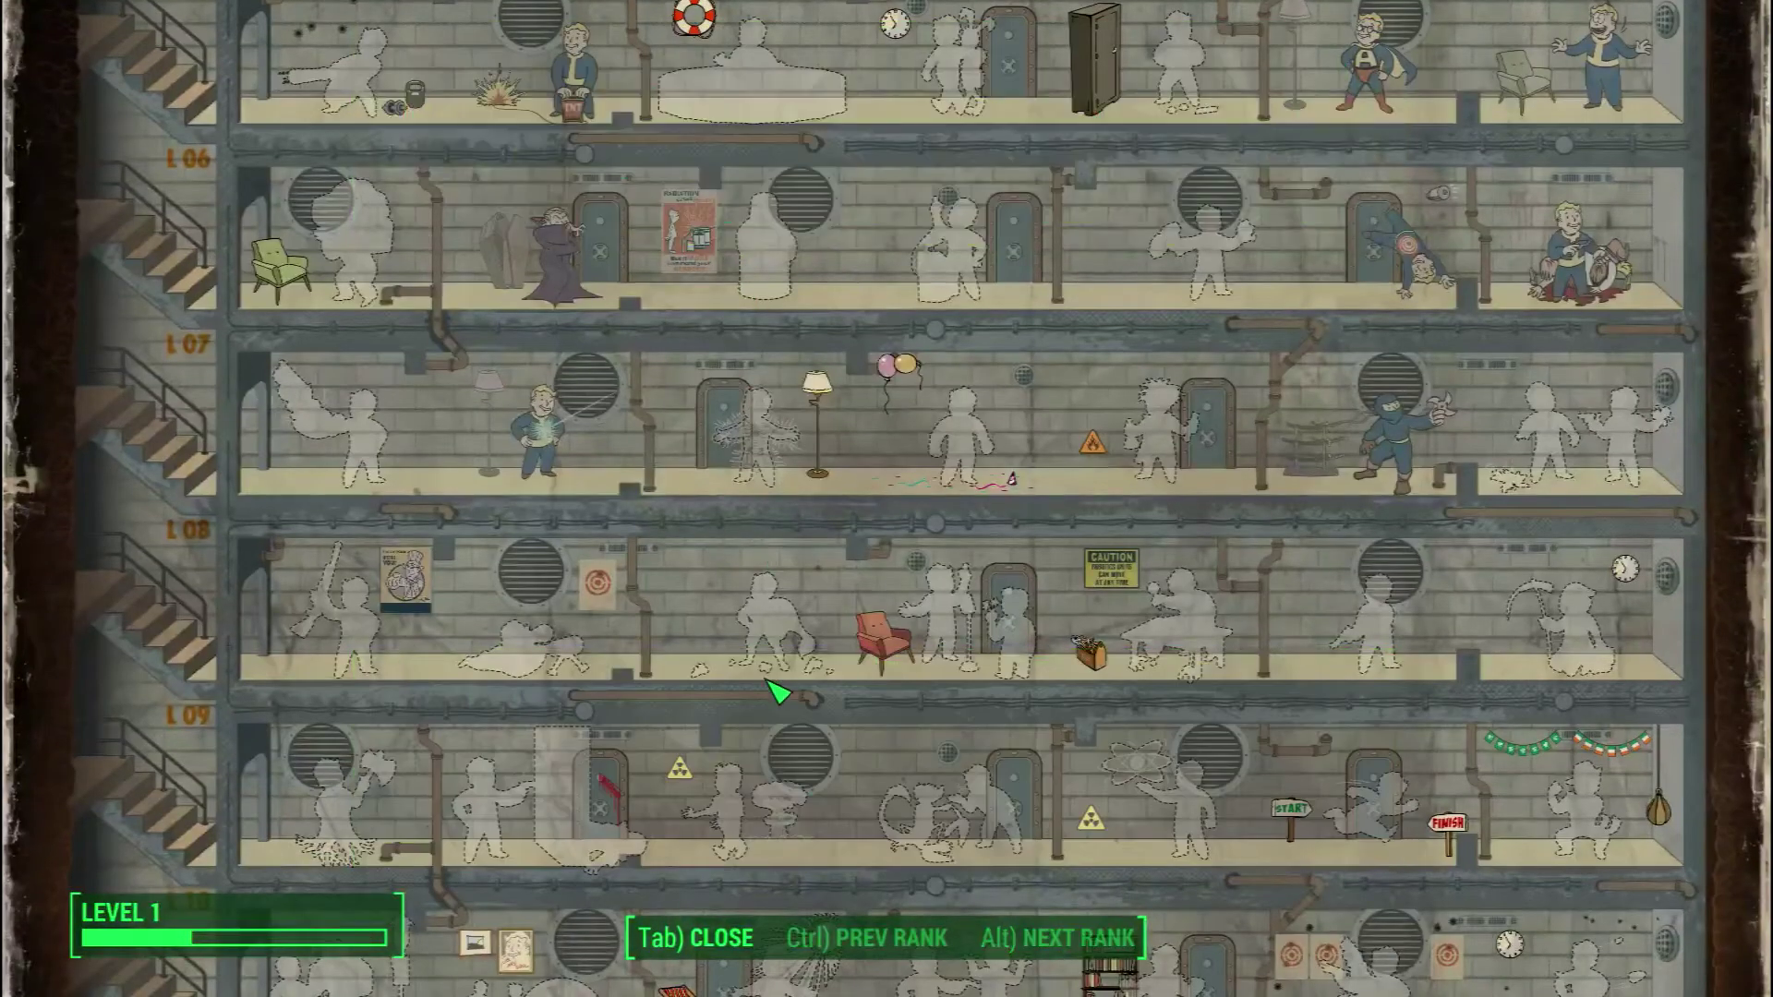
{"action": "mouse_move", "coordinate": [776, 665]}
{"action": "scroll", "coordinate": [876, 277], "scroll_direction": "up", "scroll_amount": 10}
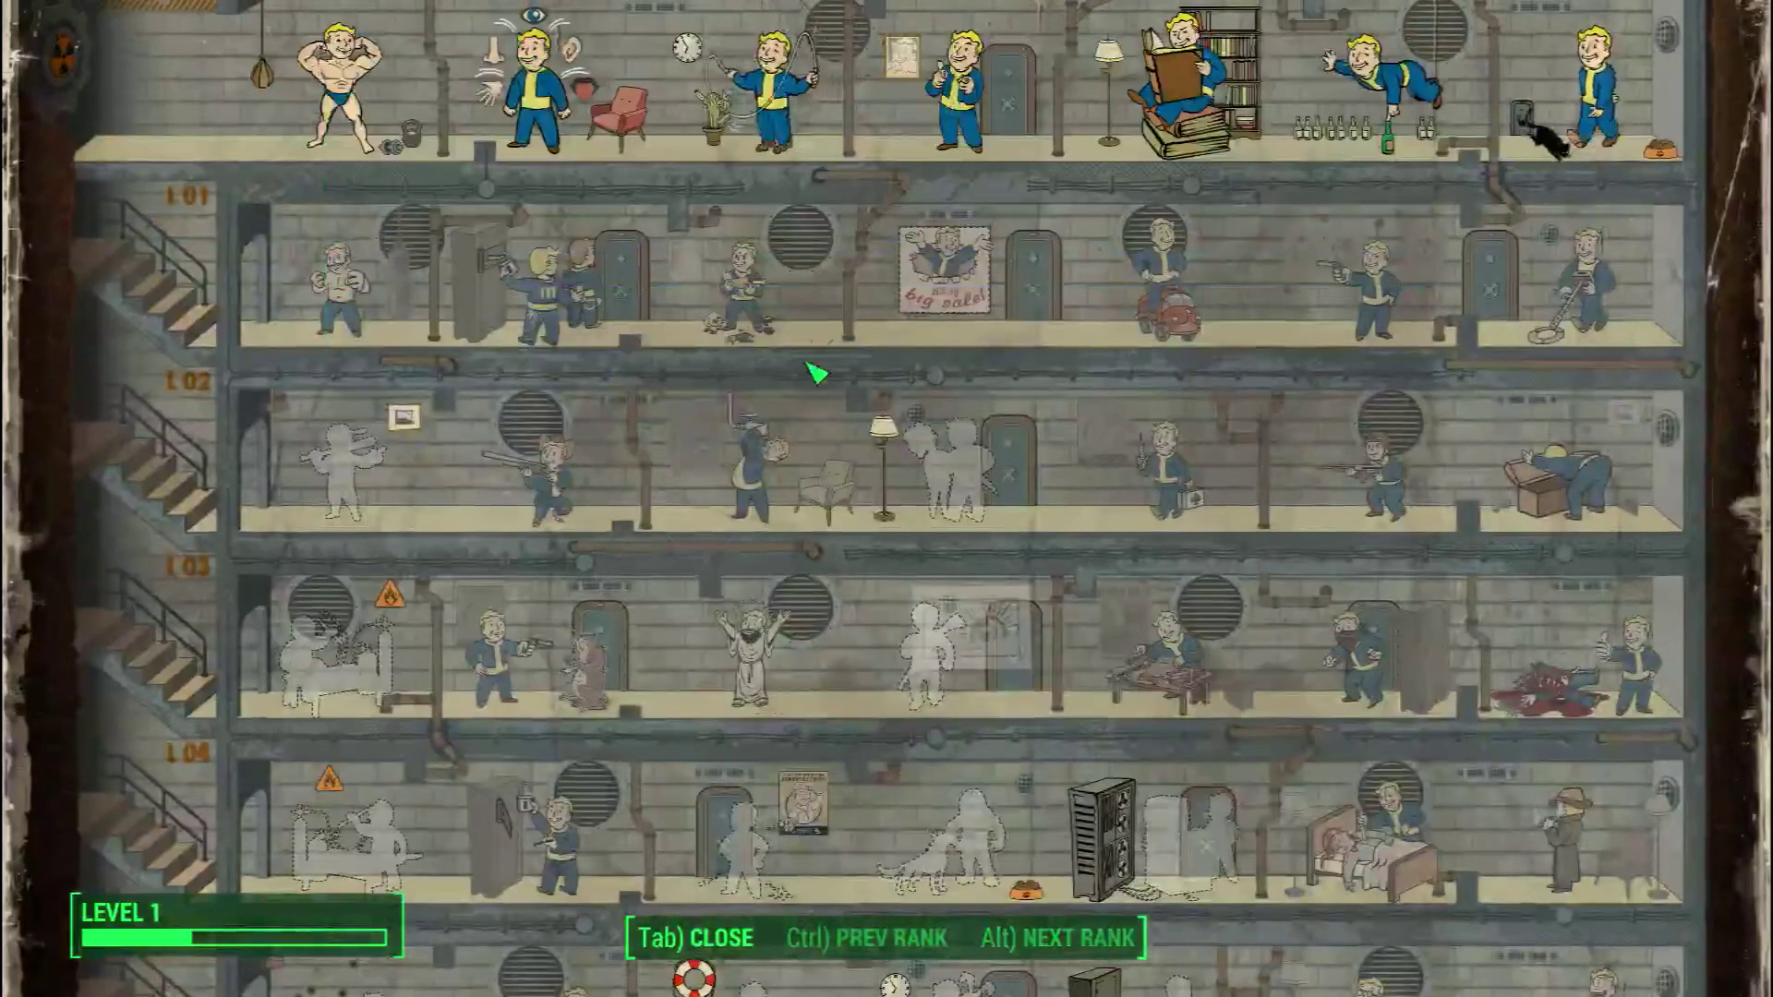
{"action": "scroll", "coordinate": [816, 373], "scroll_direction": "up", "scroll_amount": 2}
{"action": "mouse_move", "coordinate": [828, 463]}
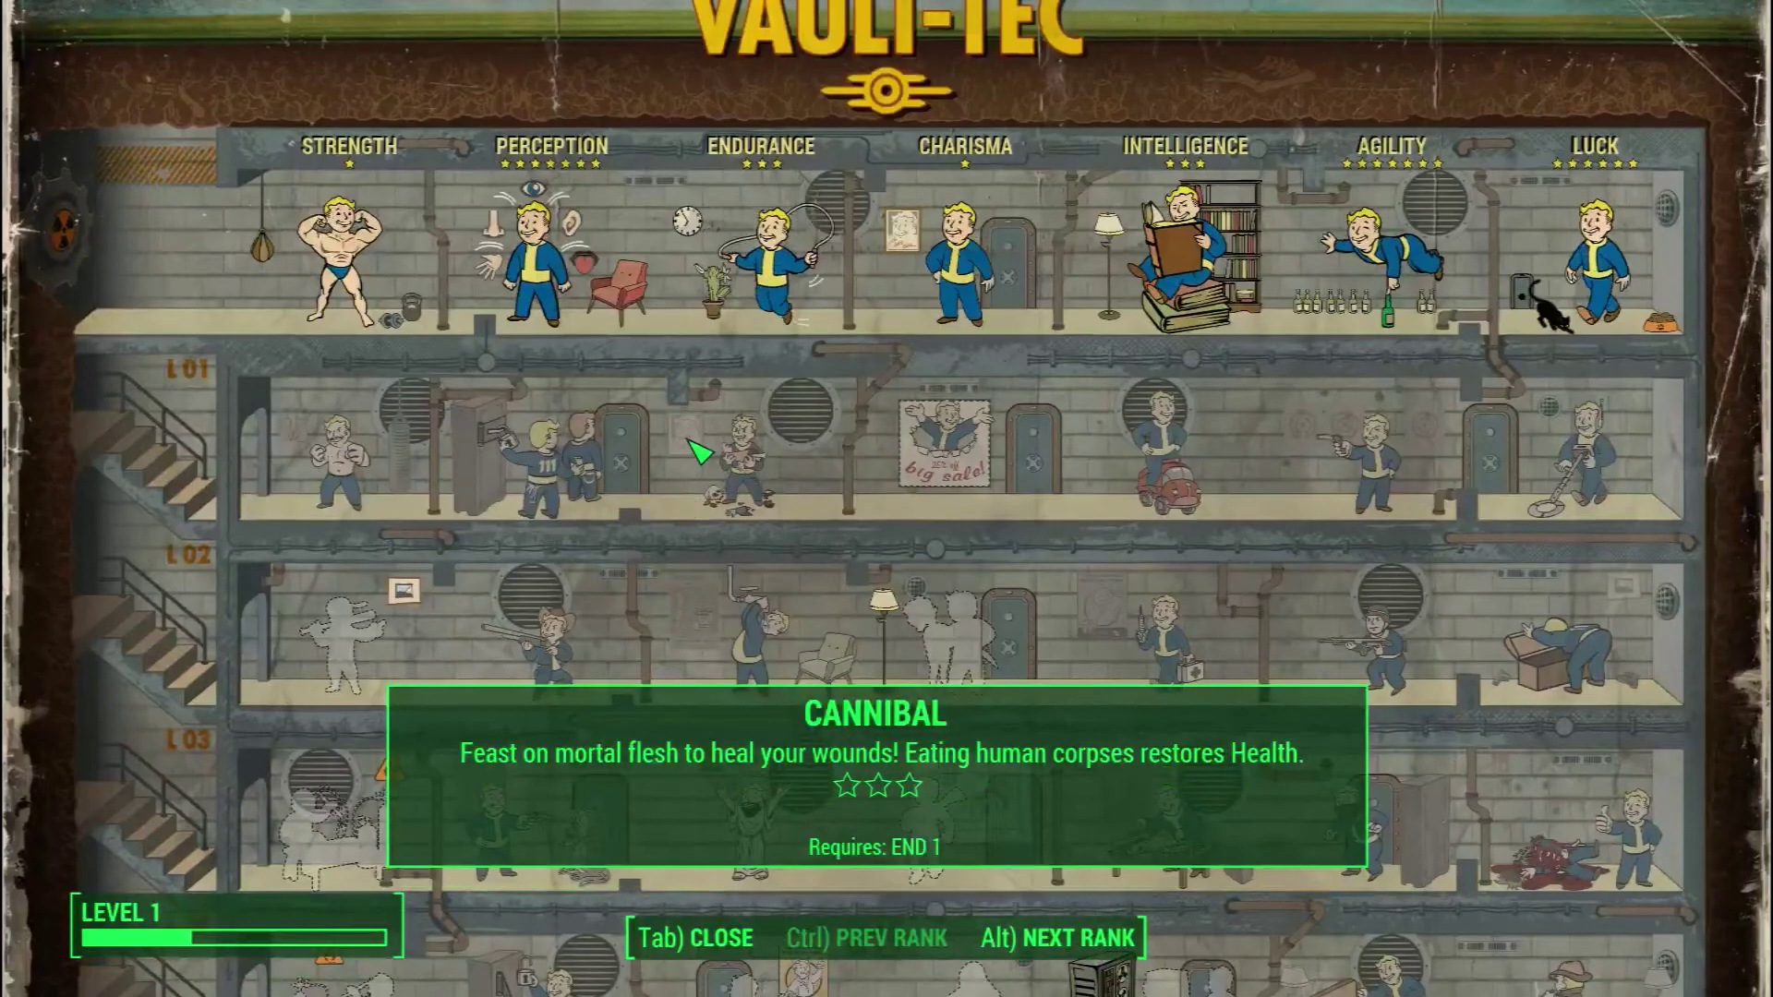
{"action": "mouse_move", "coordinate": [1385, 448]}
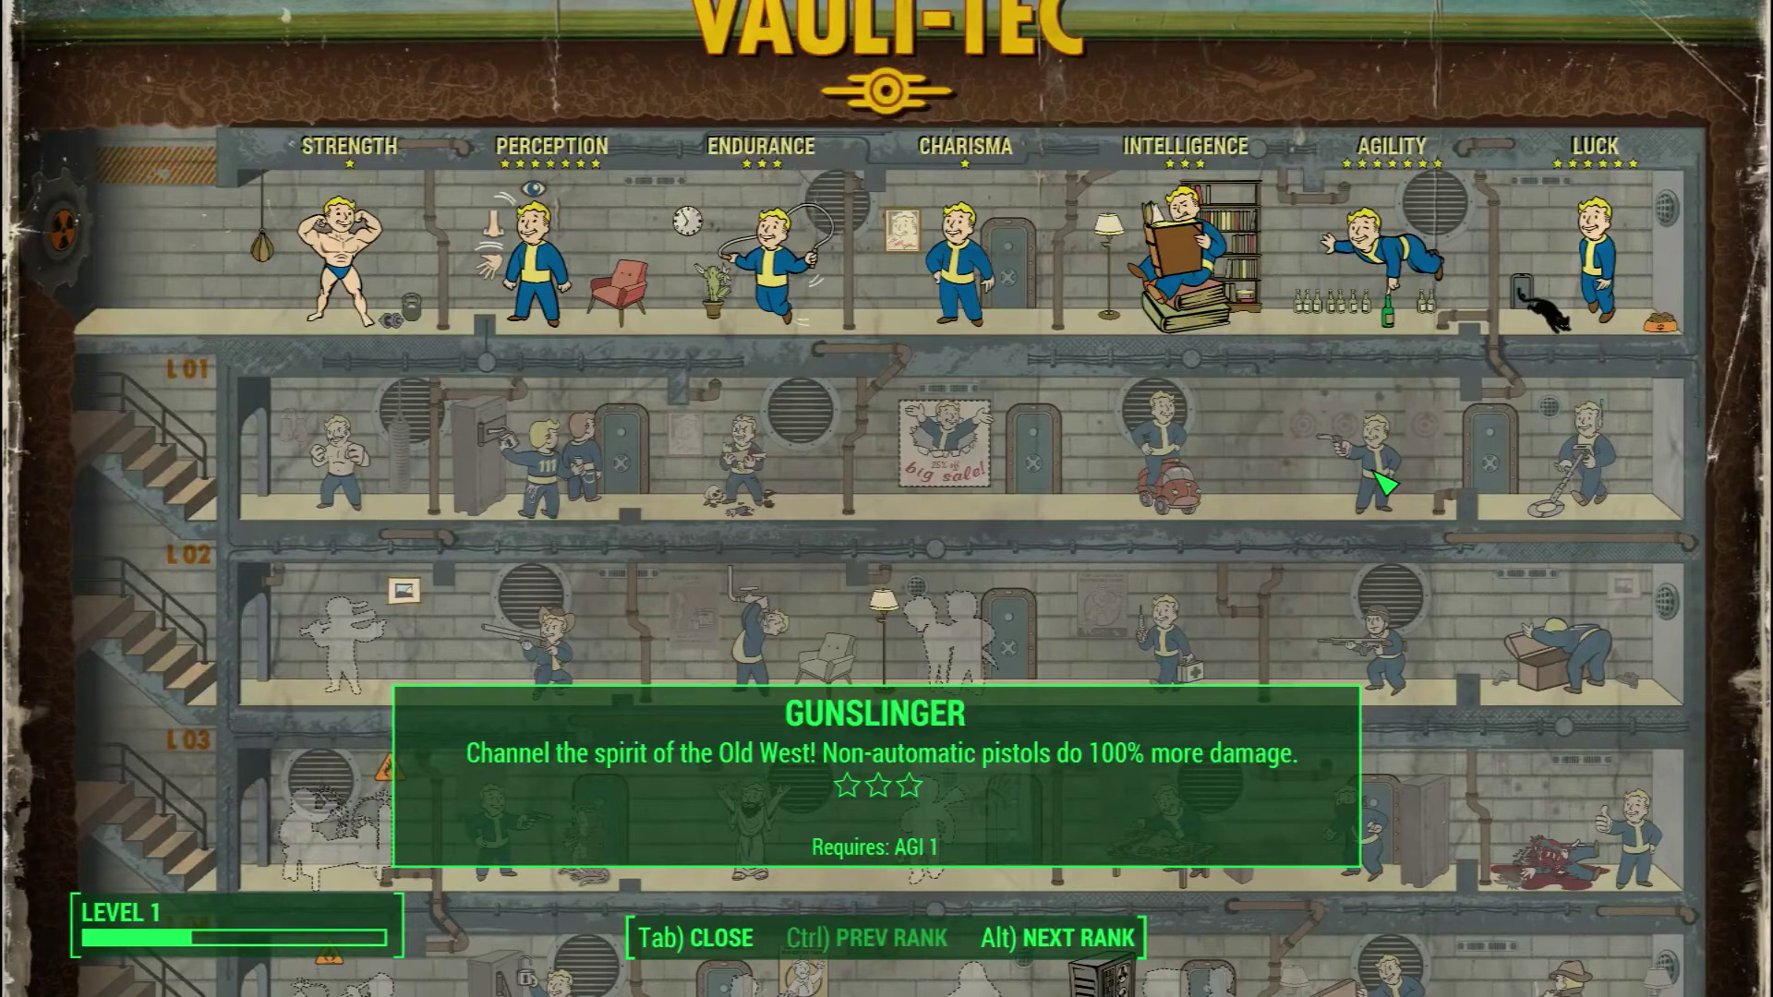
Try to raise the character's level with the console commands player.setlevel1- and player.setlevel10
{"action": "type", "text": "player.aed"}
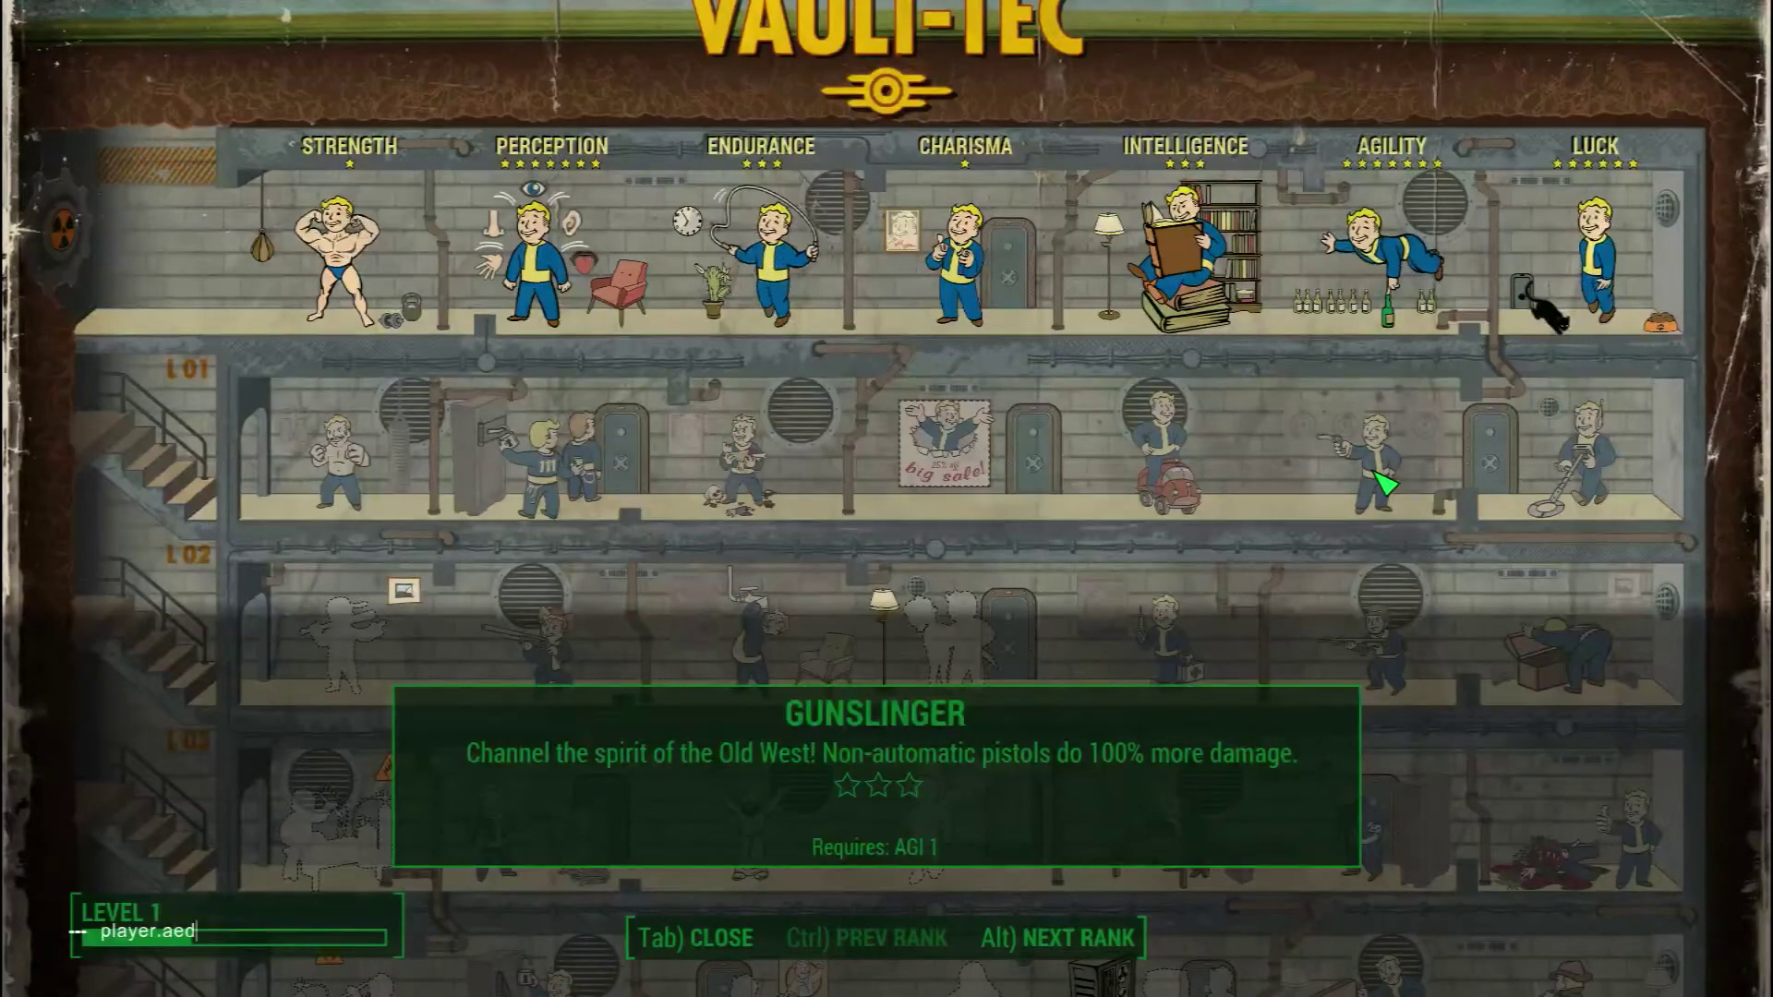
{"action": "key", "text": "BackSpace"}
{"action": "key", "text": "BackSpace"}
{"action": "key", "text": "BackSpace"}
{"action": "type", "text": "setlevel1-"}
{"action": "key", "text": "Return"}
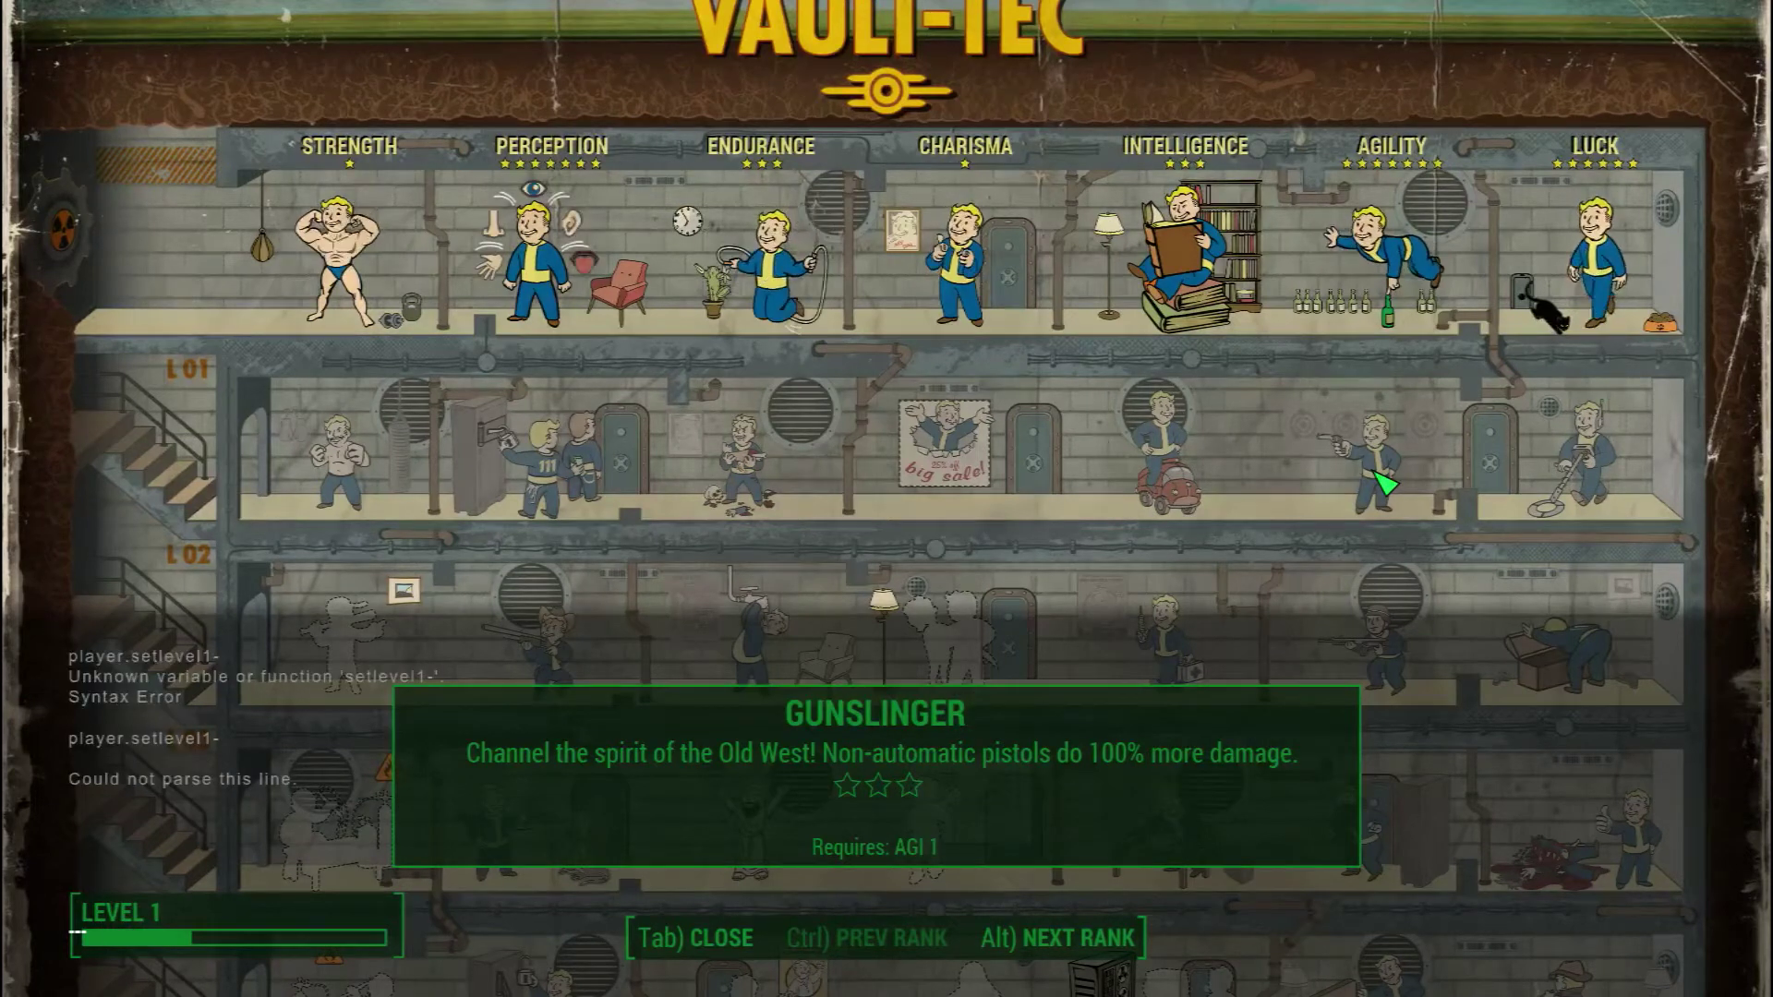
{"action": "key", "text": "Up"}
{"action": "type", "text": "0"}
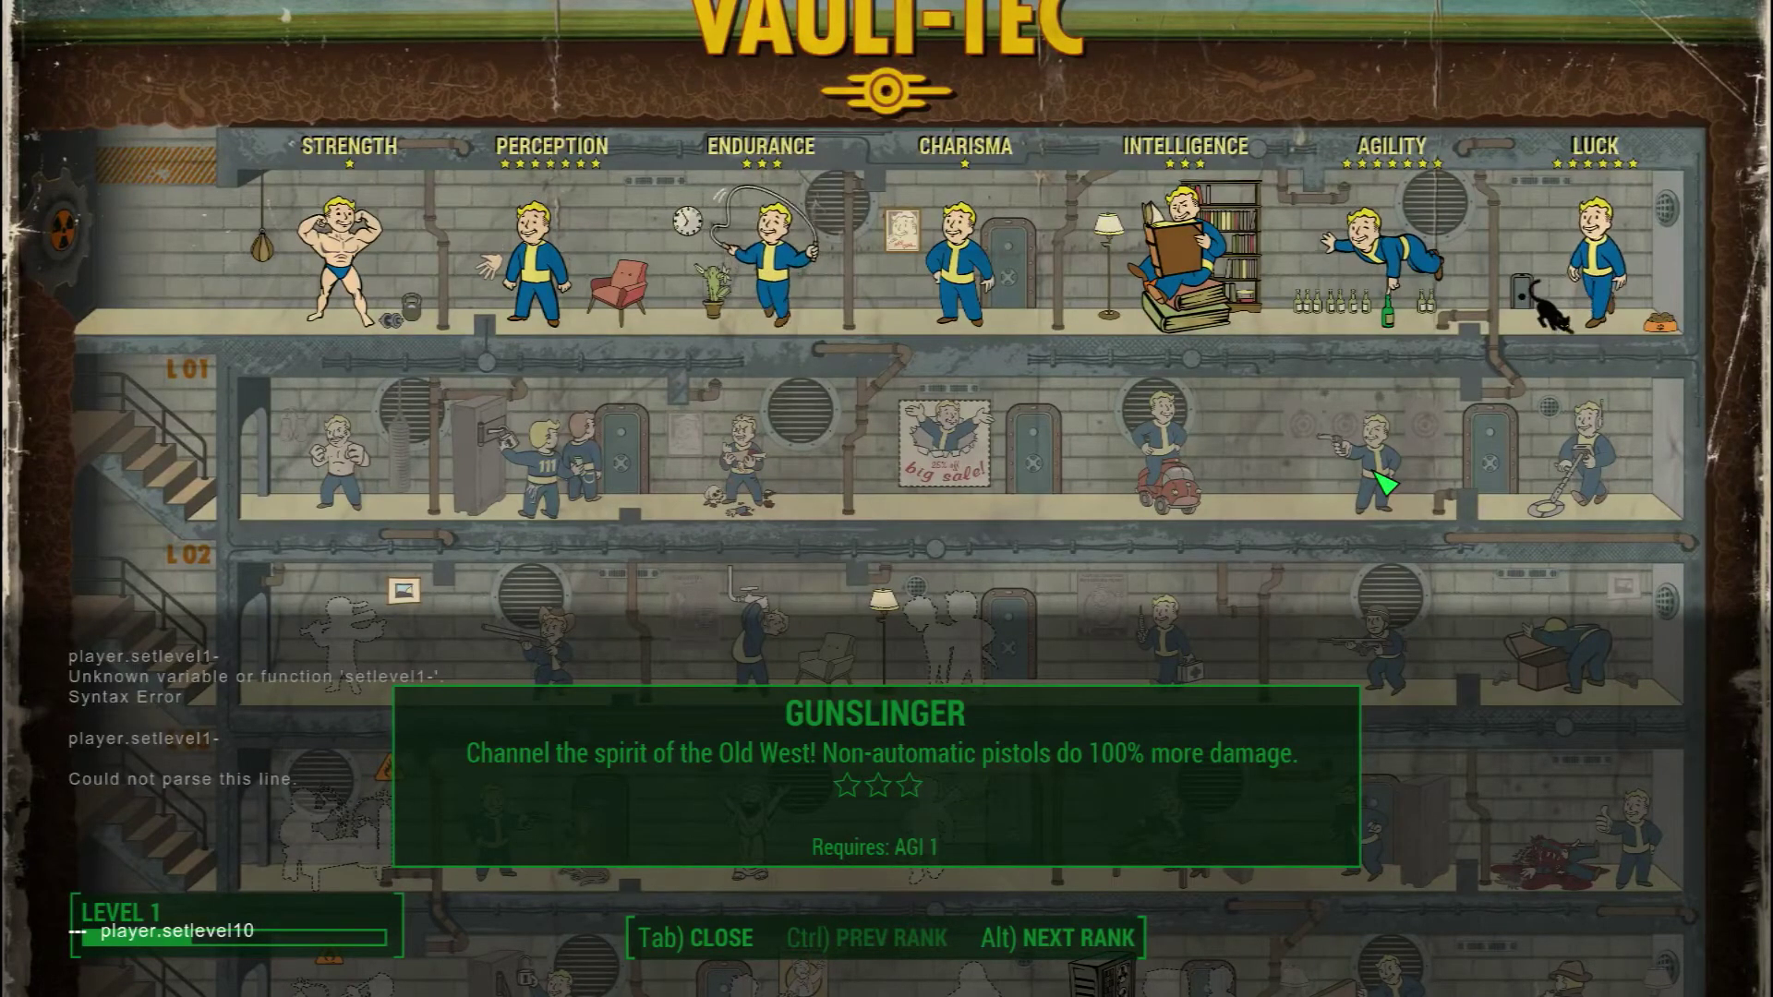
{"action": "key", "text": "Return"}
Try the console command player.addlevel 10 and close the console
{"action": "type", "text": "player.addlevel 10"}
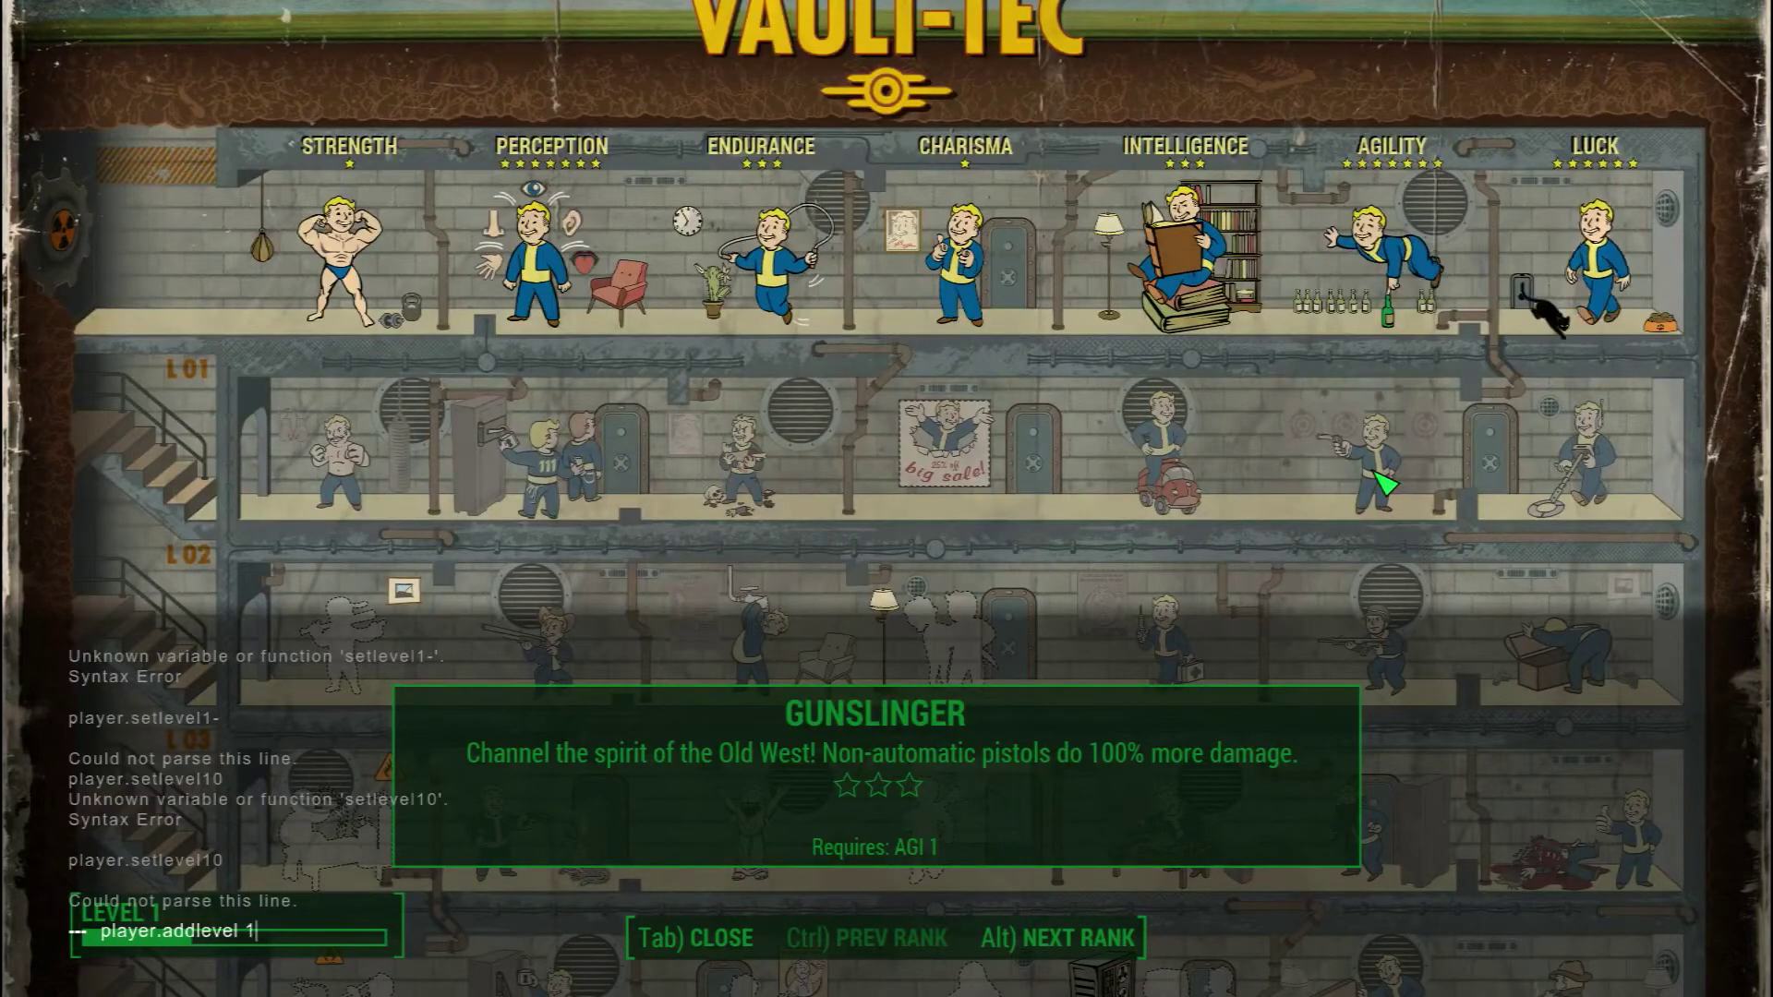
{"action": "key", "text": "Return"}
{"action": "key", "text": "grave"}
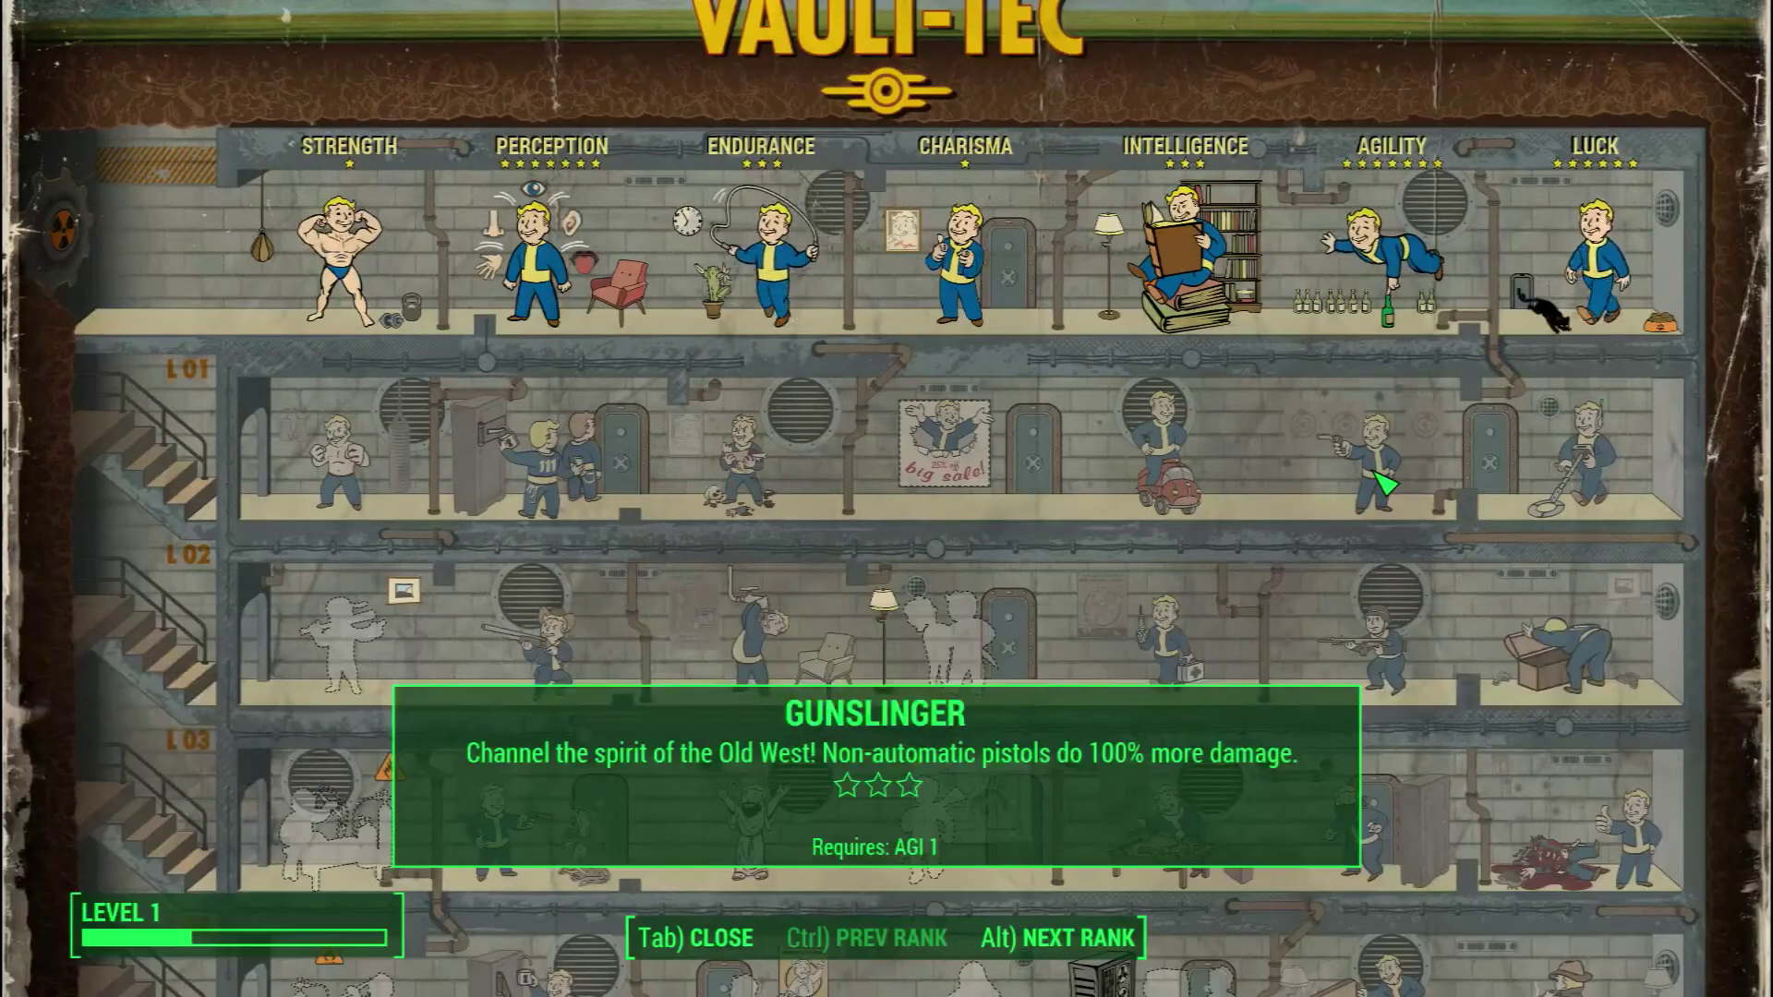
Leave the perk chart and Pip-Boy, and set the character's level to 10 with the console command player.setlevel 10
{"action": "key", "text": "Tab"}
{"action": "key", "text": "Tab"}
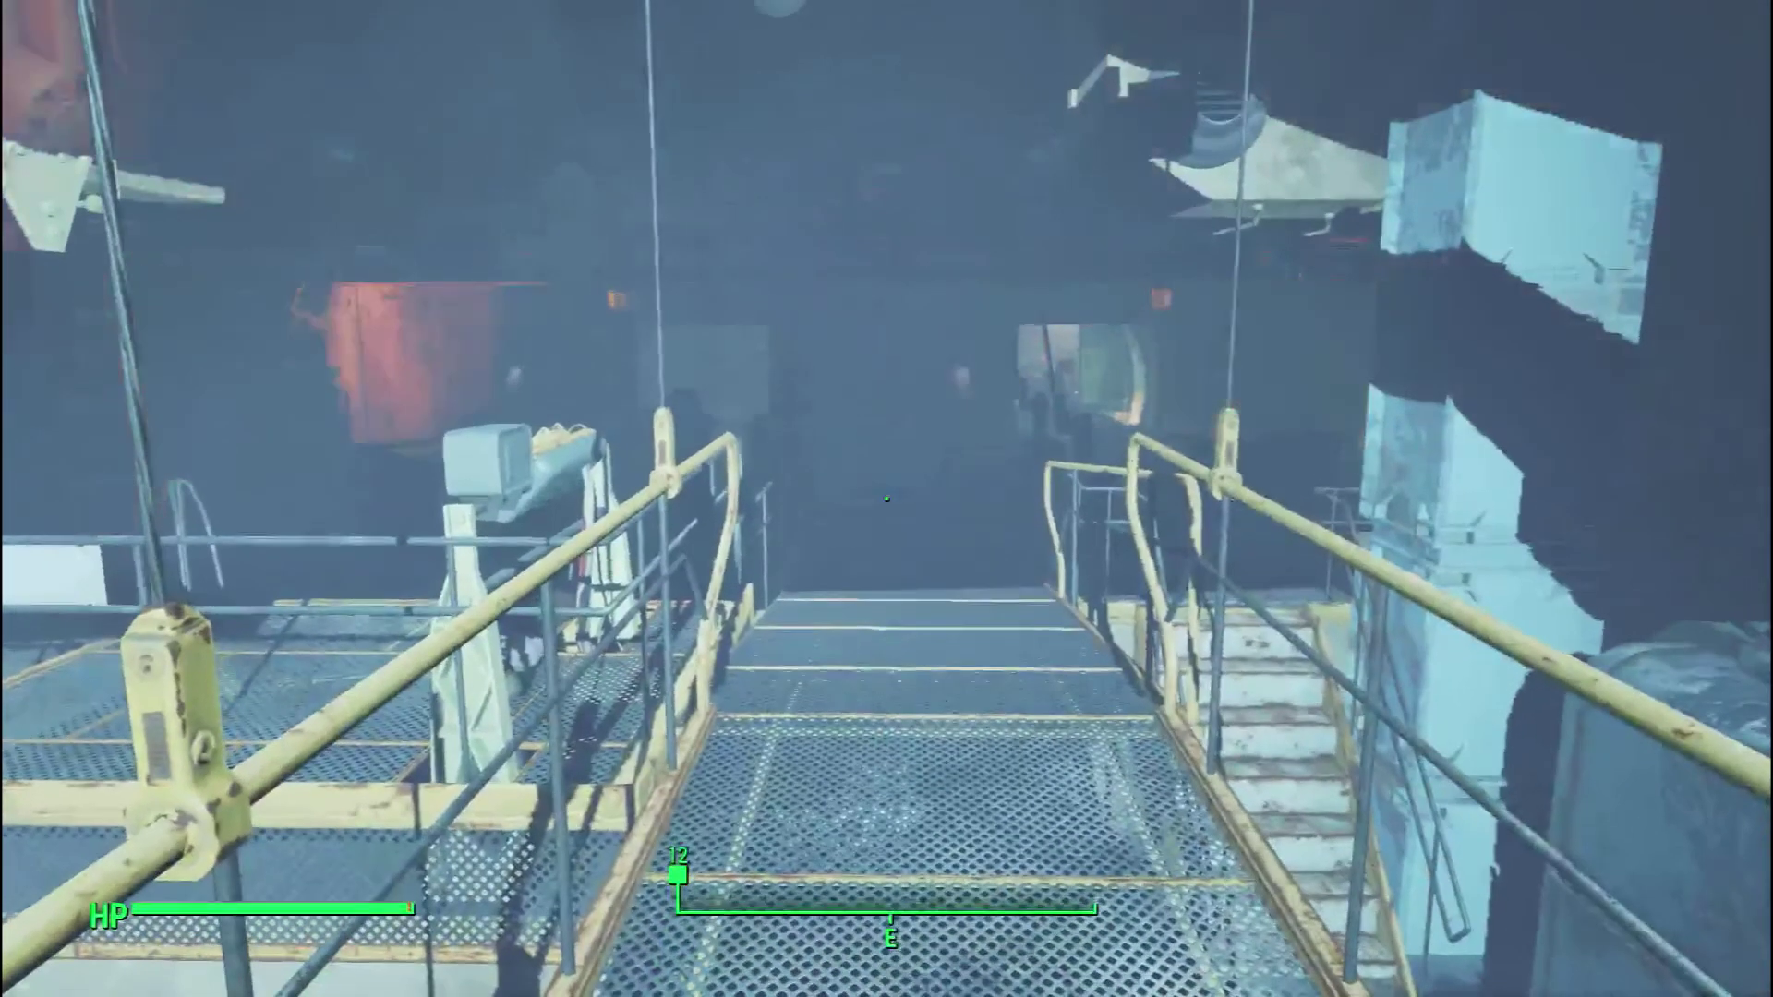
{"action": "key", "text": "Tab"}
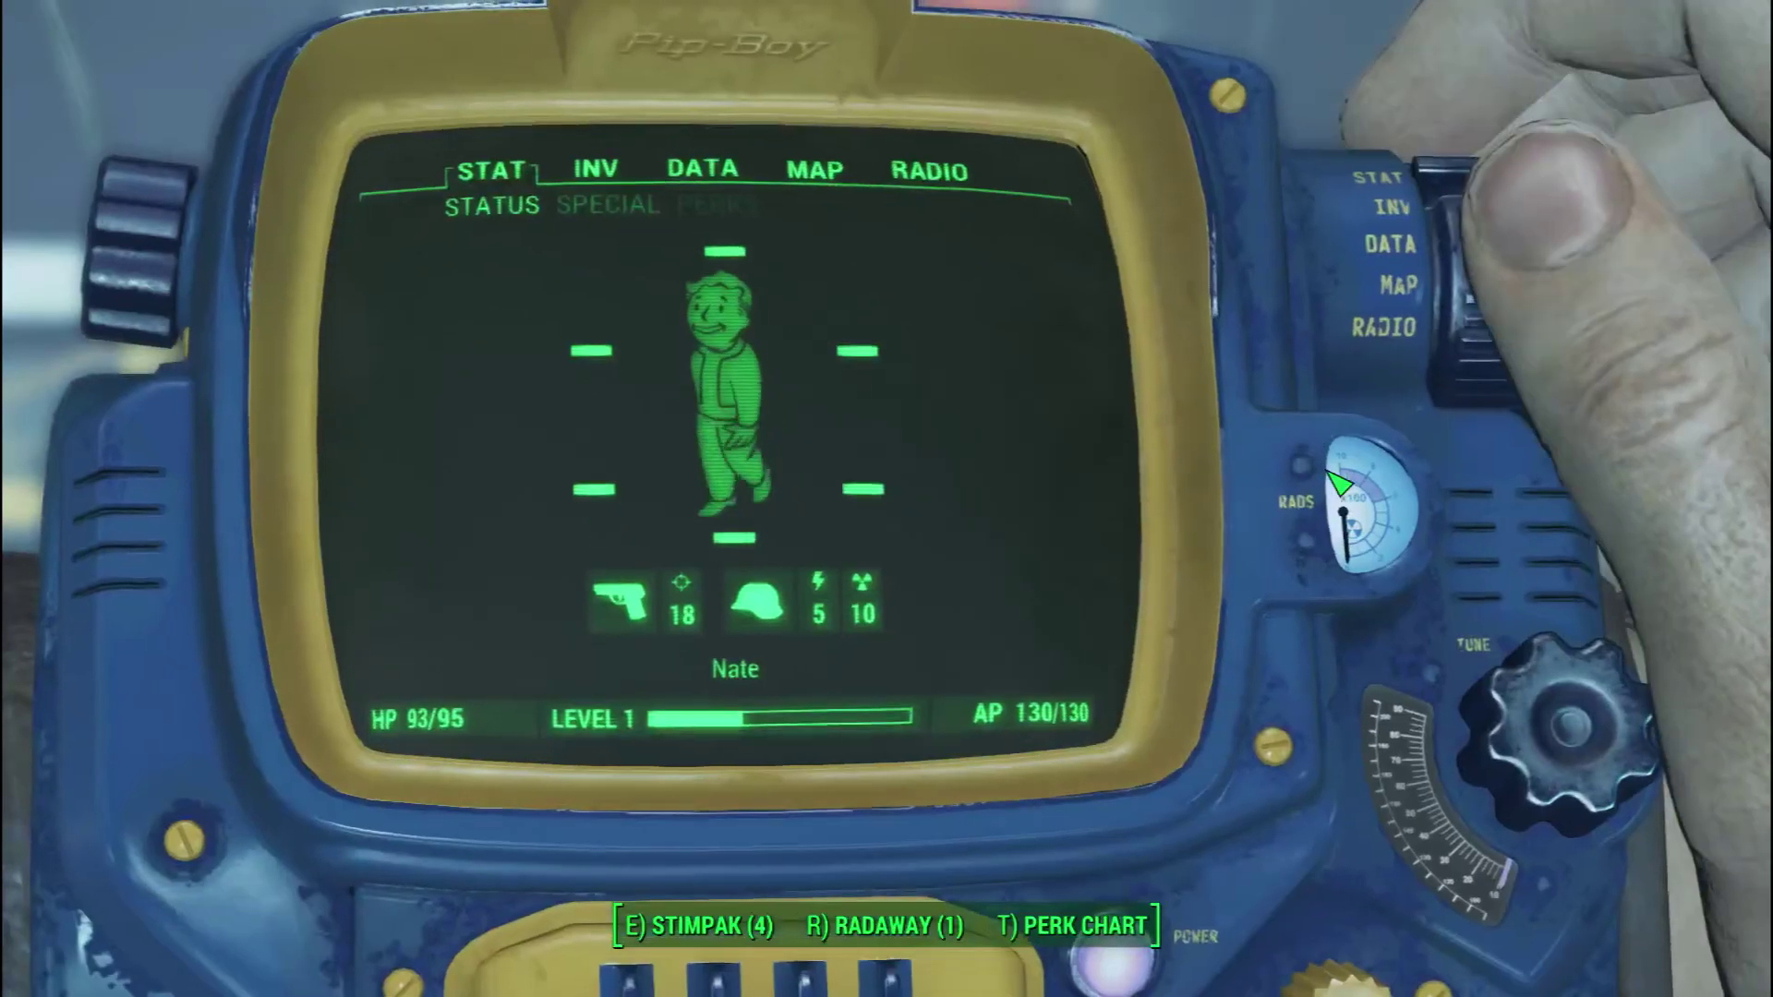
{"action": "key", "text": "Tab"}
{"action": "key", "text": "grave"}
{"action": "type", "text": "P"}
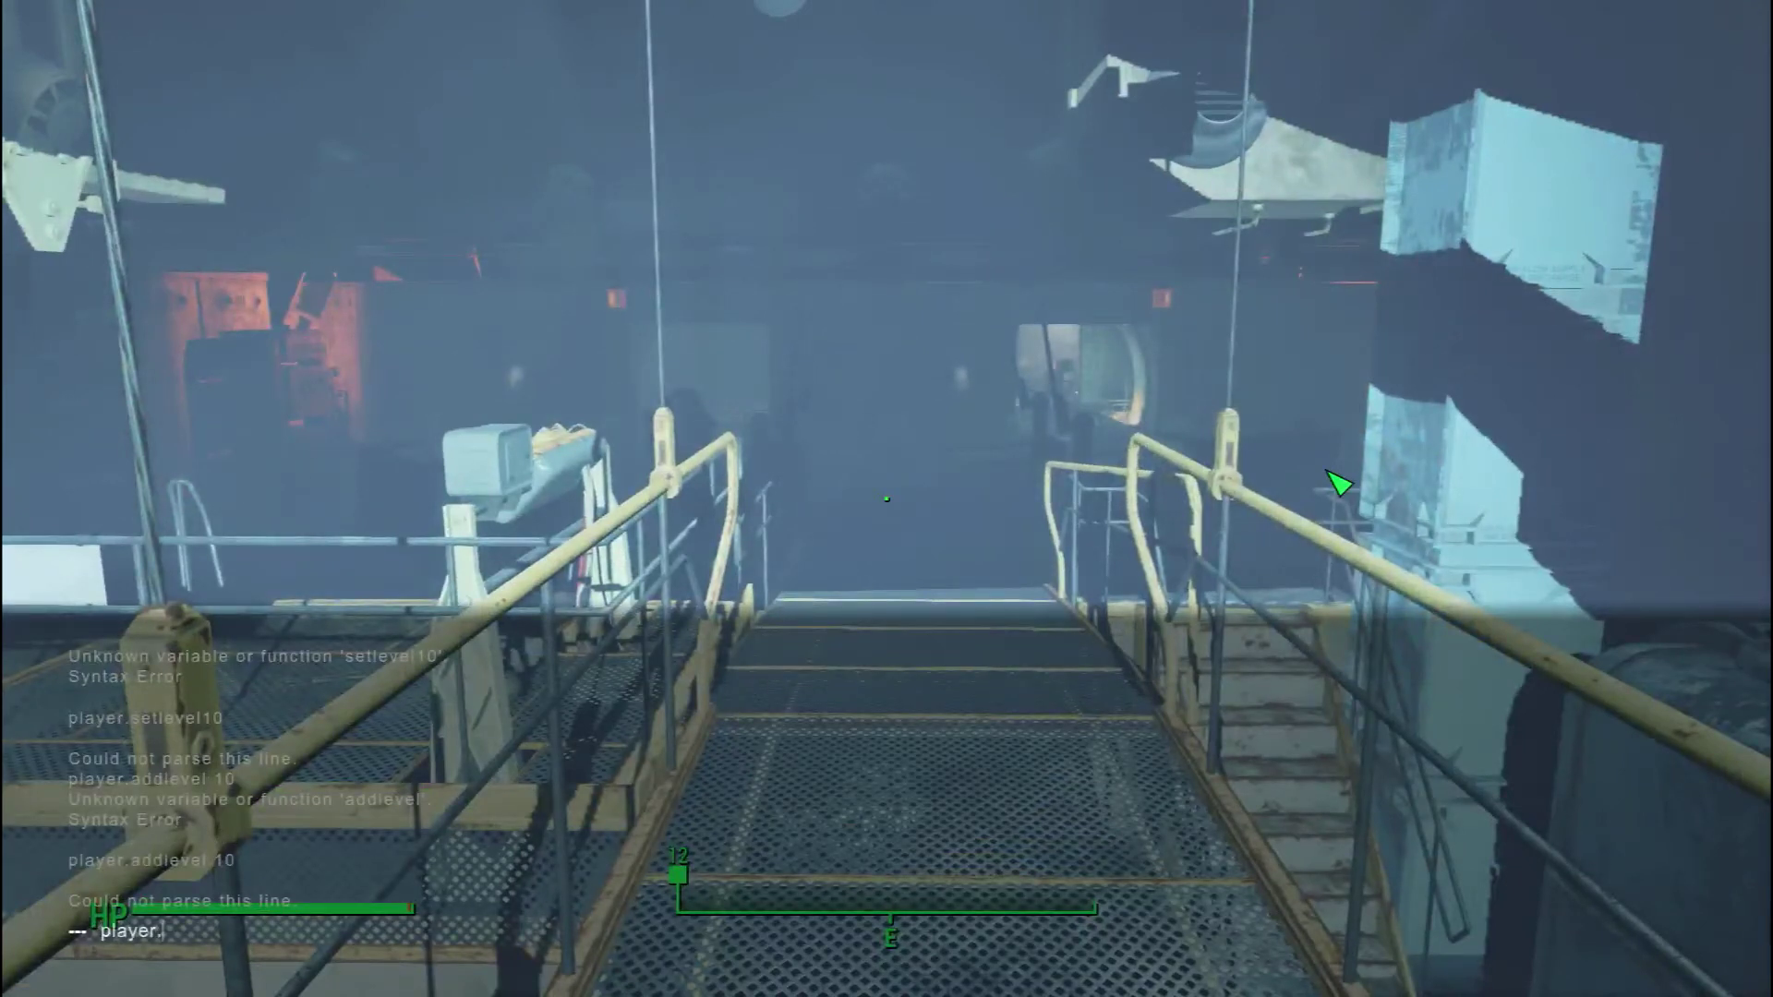
{"action": "type", "text": "layer.setlevel 10"}
{"action": "key", "text": "Return"}
{"action": "key", "text": "grave"}
Open the level-up perk chart from the Pip-Boy and take all three ranks of the Gunslinger perk
{"action": "key", "text": "Tab"}
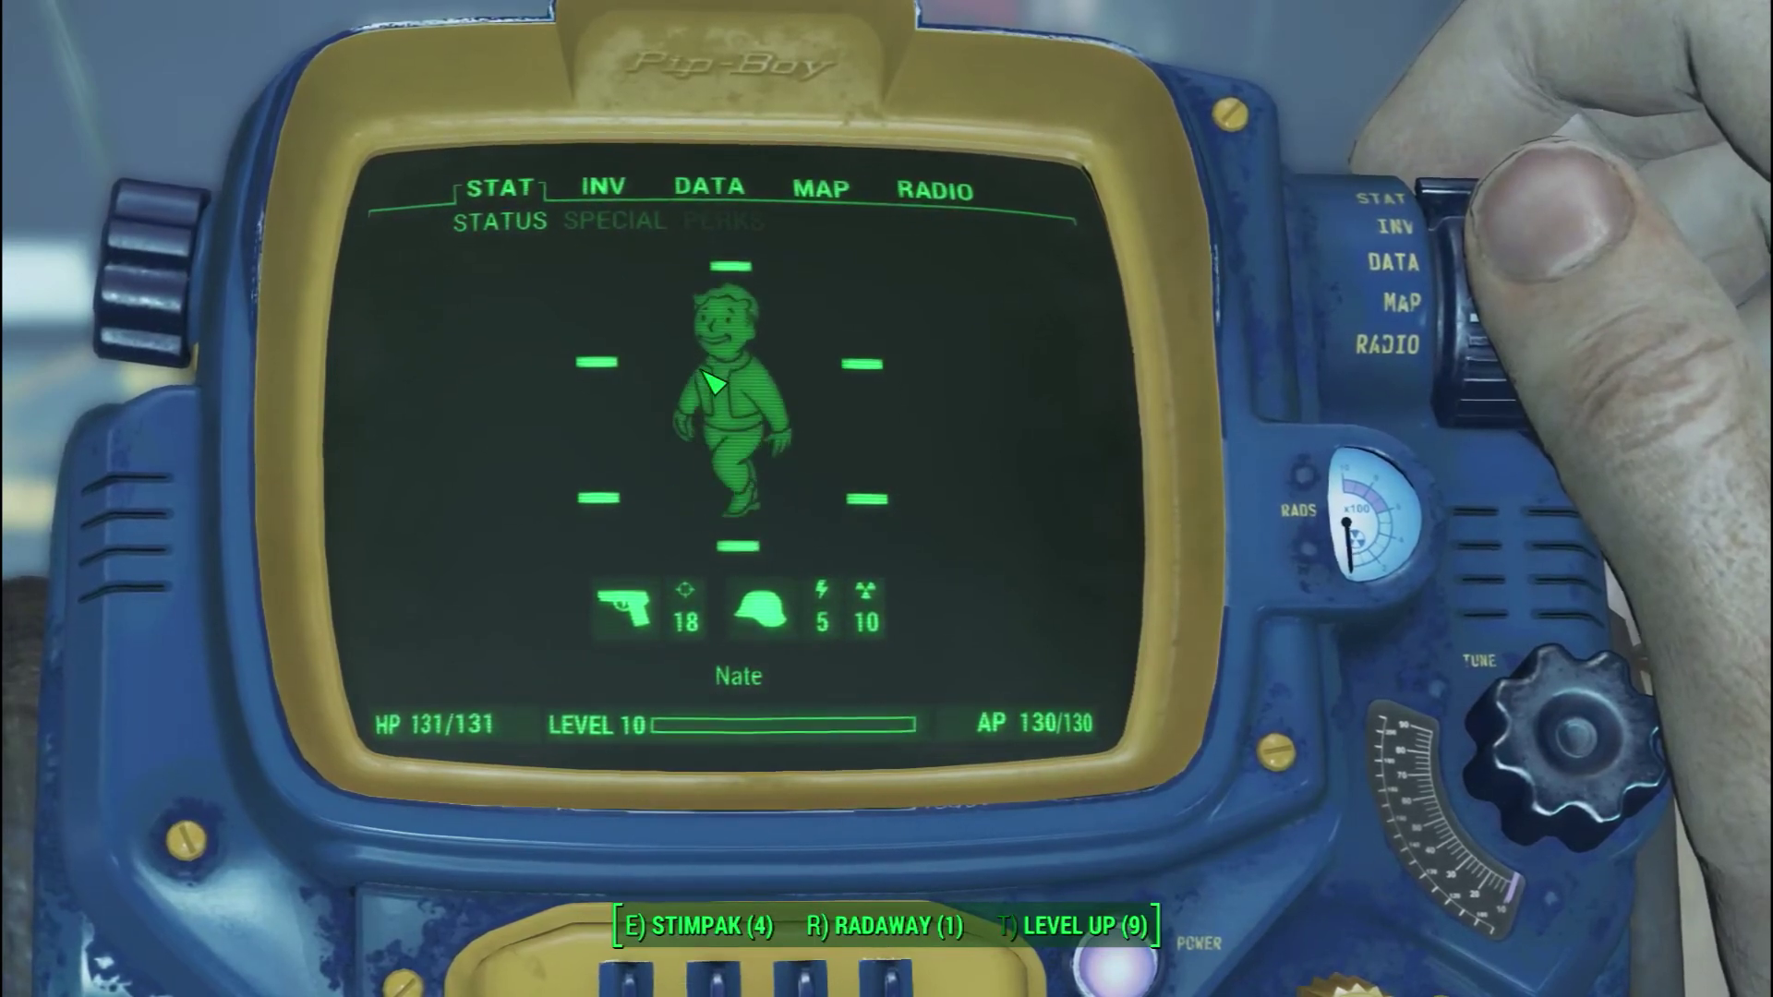
{"action": "key", "text": "t"}
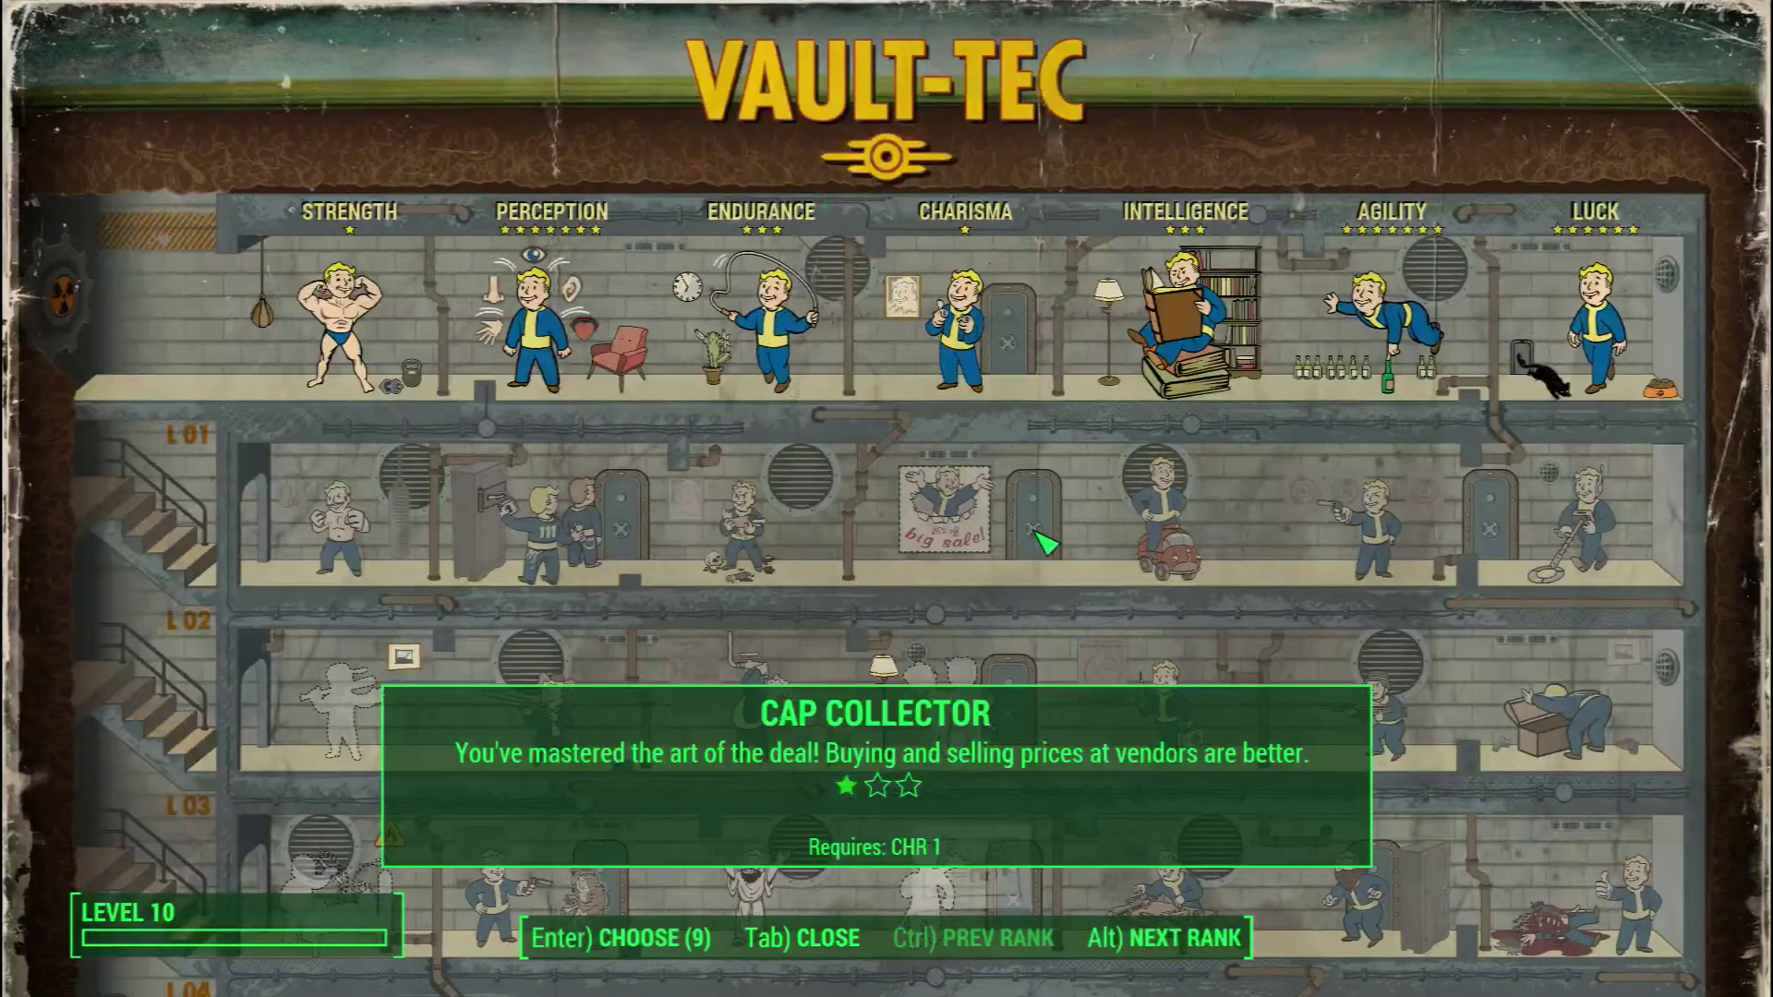
{"action": "left_click", "coordinate": [1409, 538]}
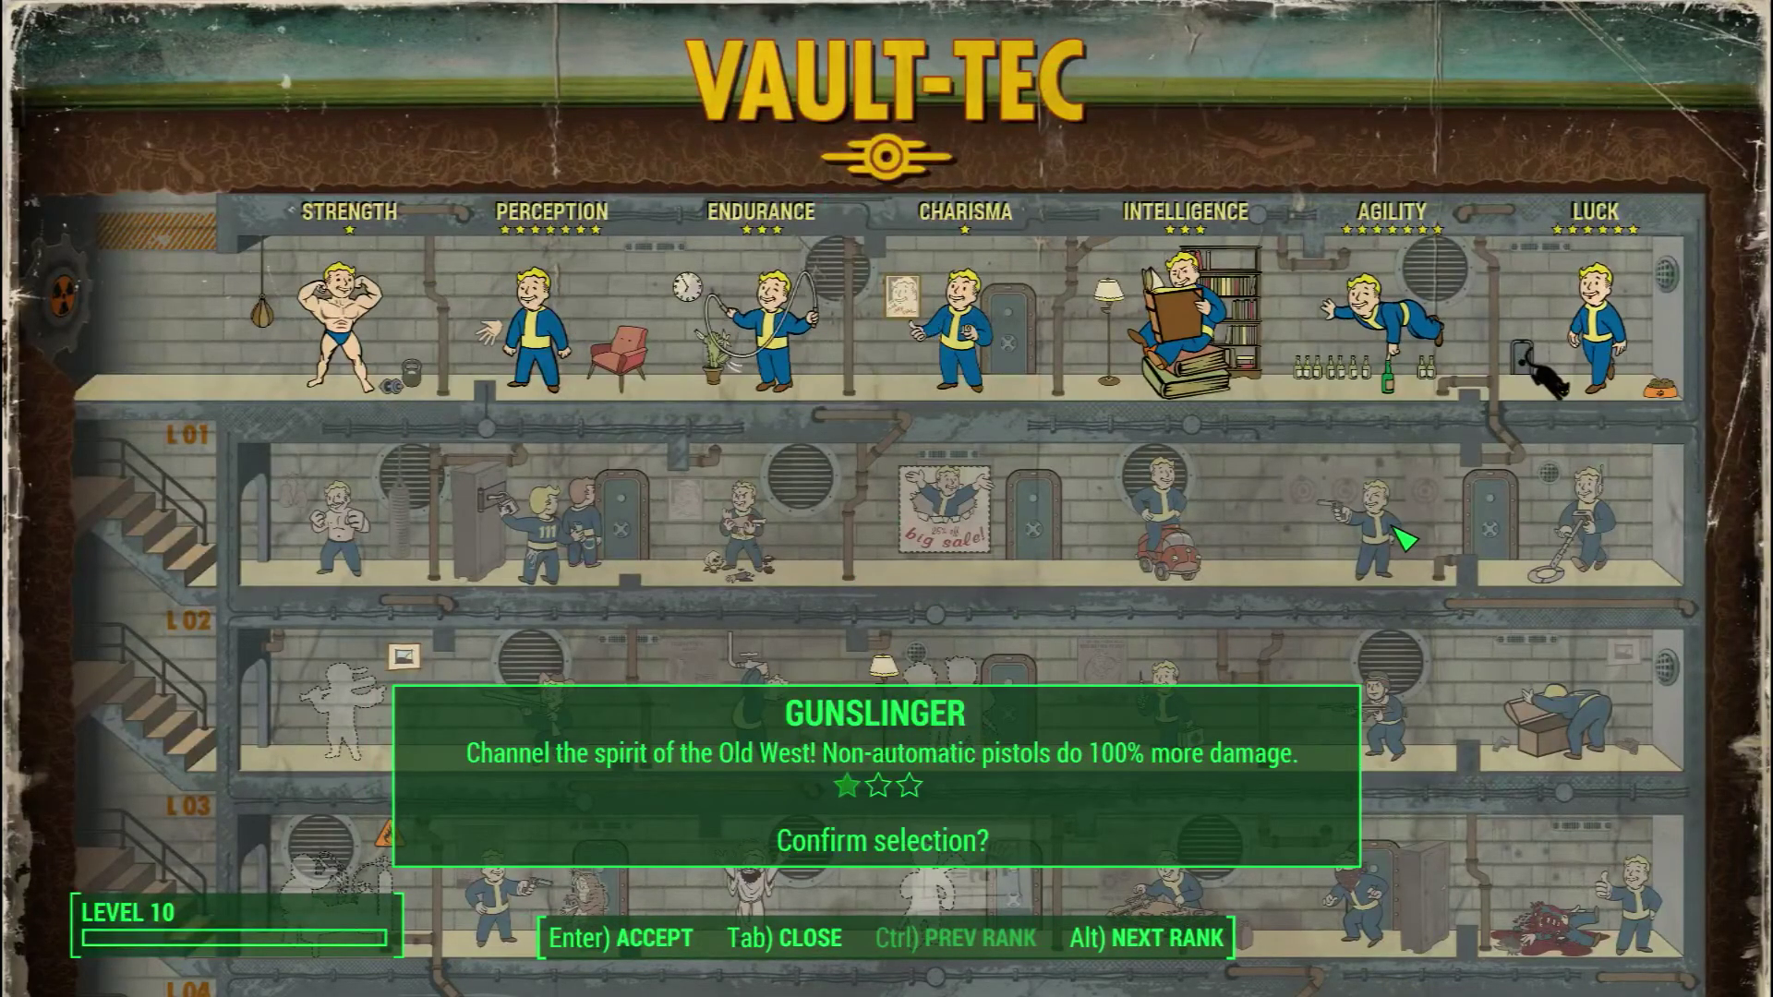
{"action": "left_click", "coordinate": [1407, 539]}
{"action": "left_click", "coordinate": [1406, 537]}
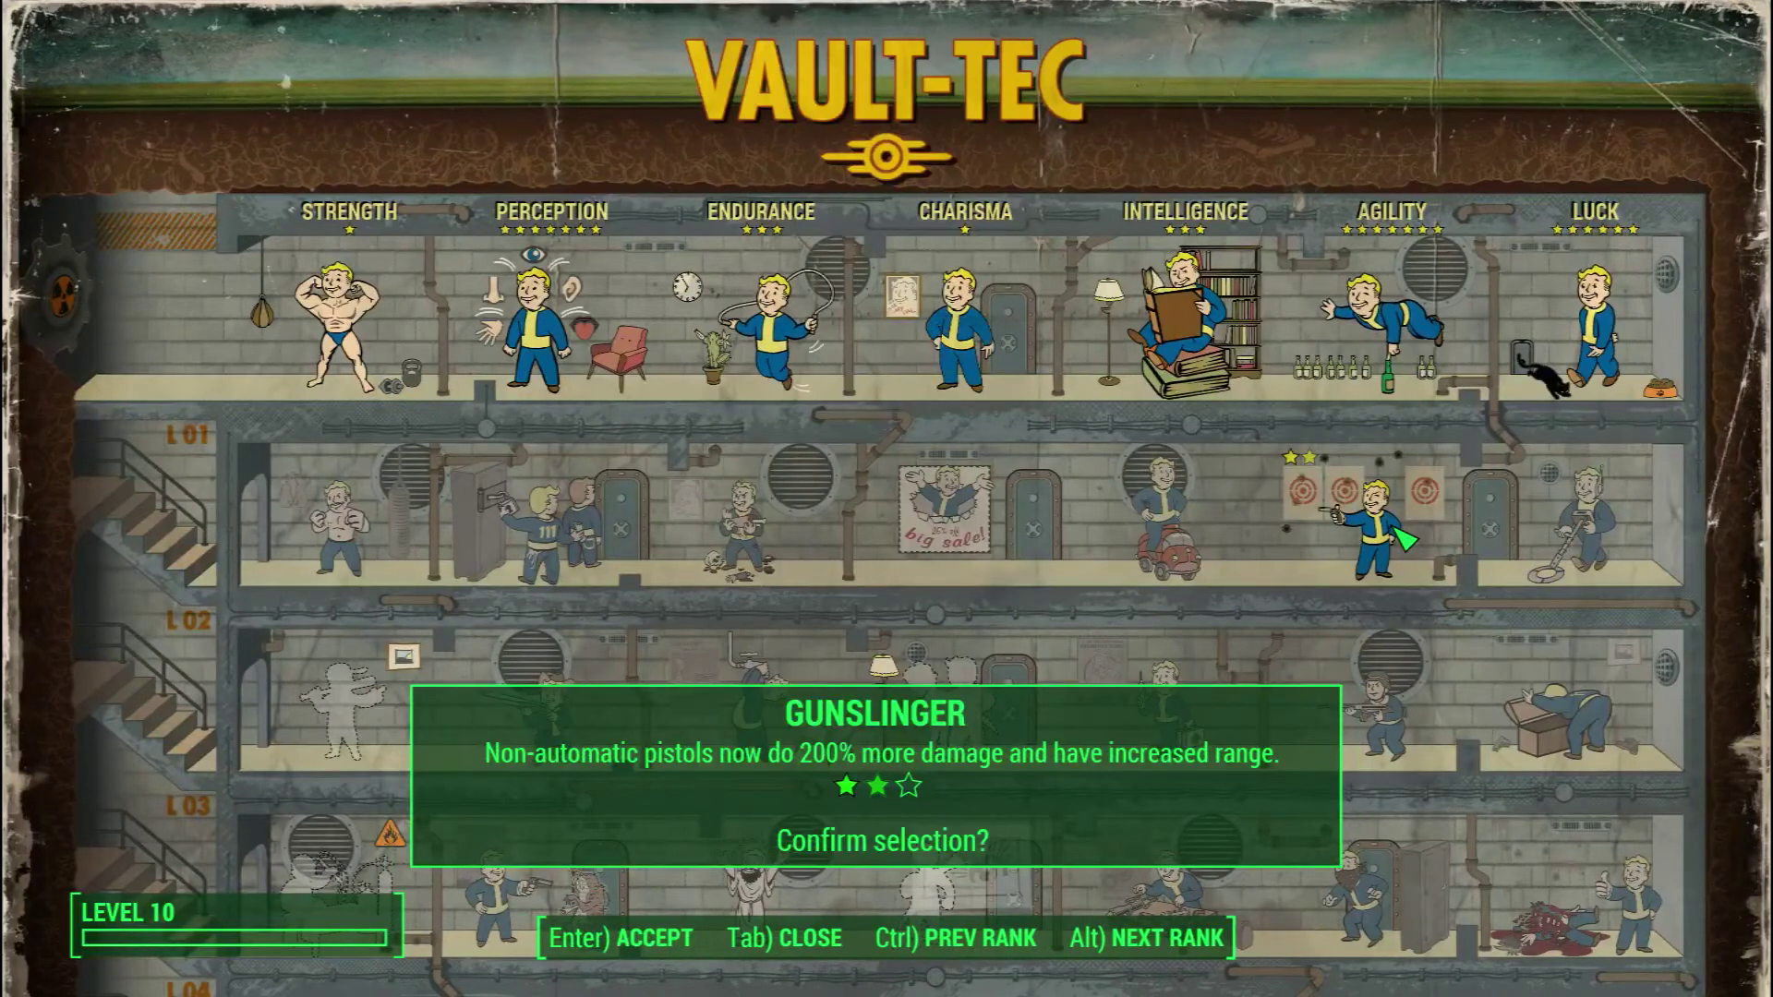
{"action": "left_click", "coordinate": [1406, 537]}
{"action": "left_click", "coordinate": [1405, 541]}
{"action": "left_click", "coordinate": [1405, 541]}
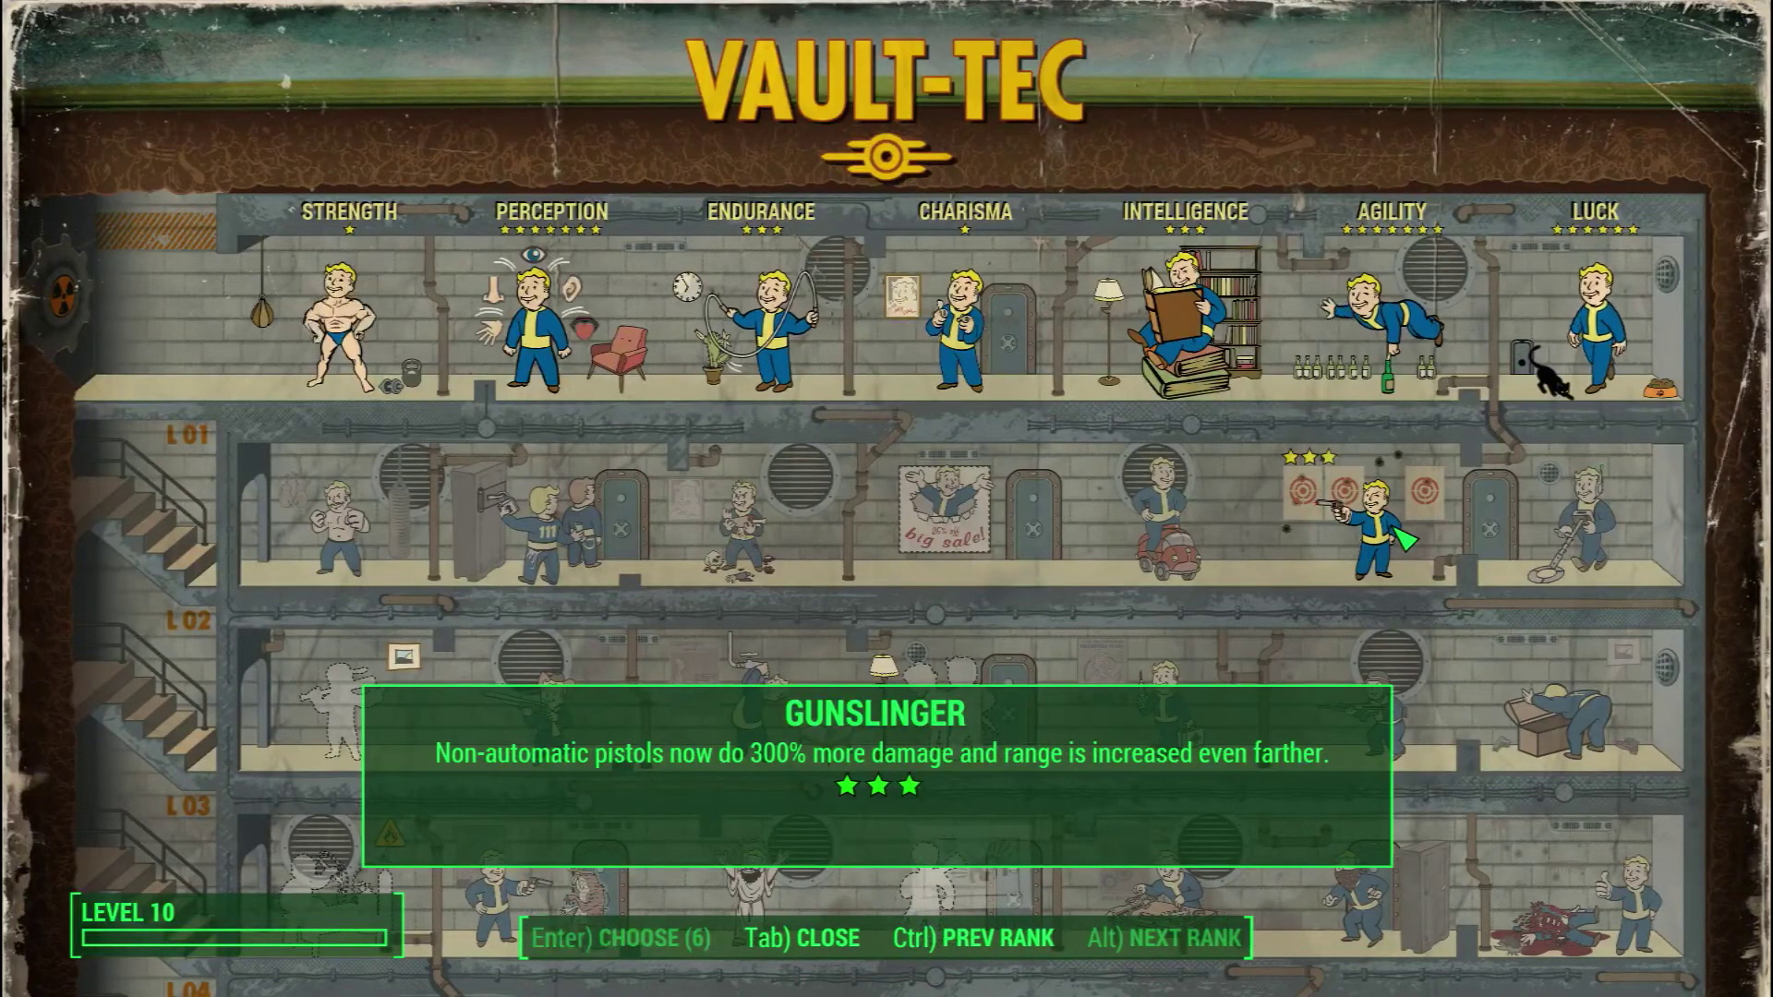